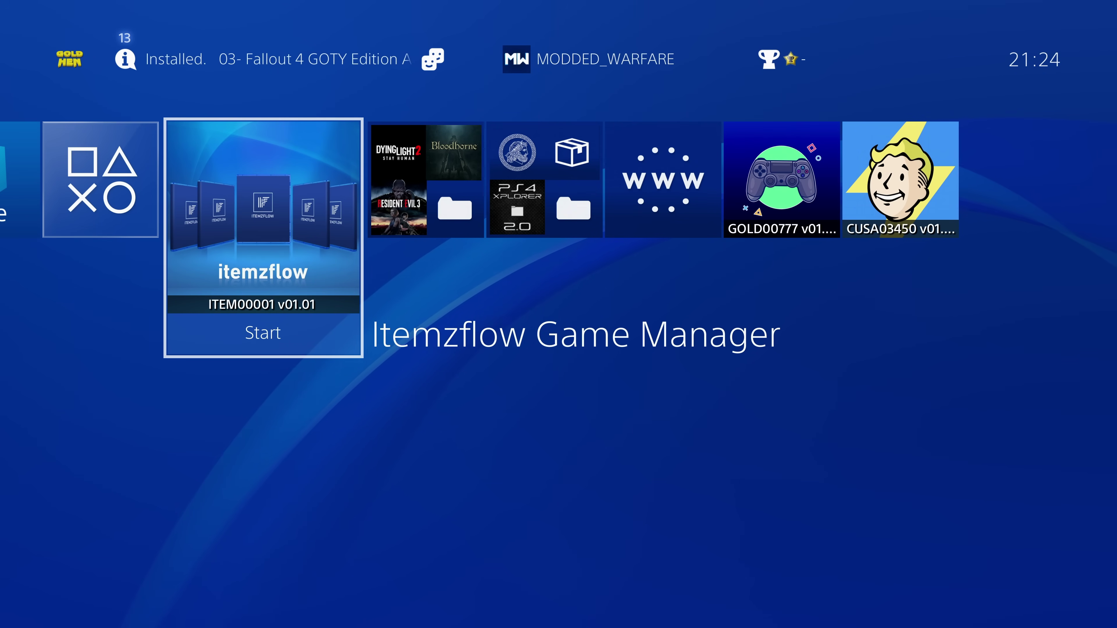
Launch Itemzflow Game Manager and browse the cover-flow list of installed games and apps
key(Return)
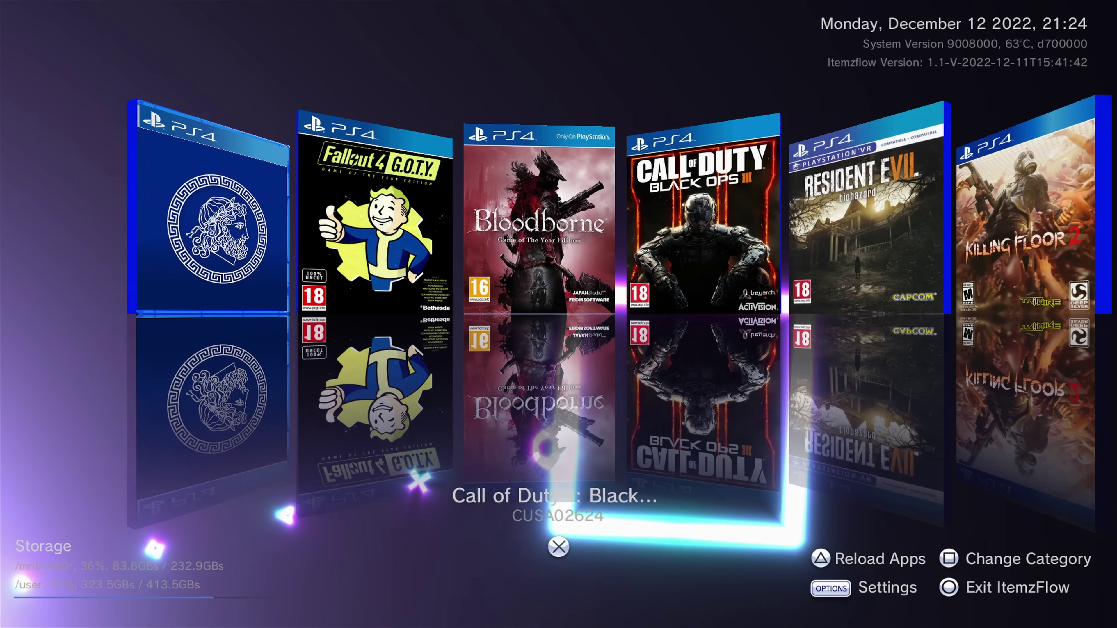
key(Left)
key(Left)
key(Left)
key(Left)
key(Left)
key(Left)
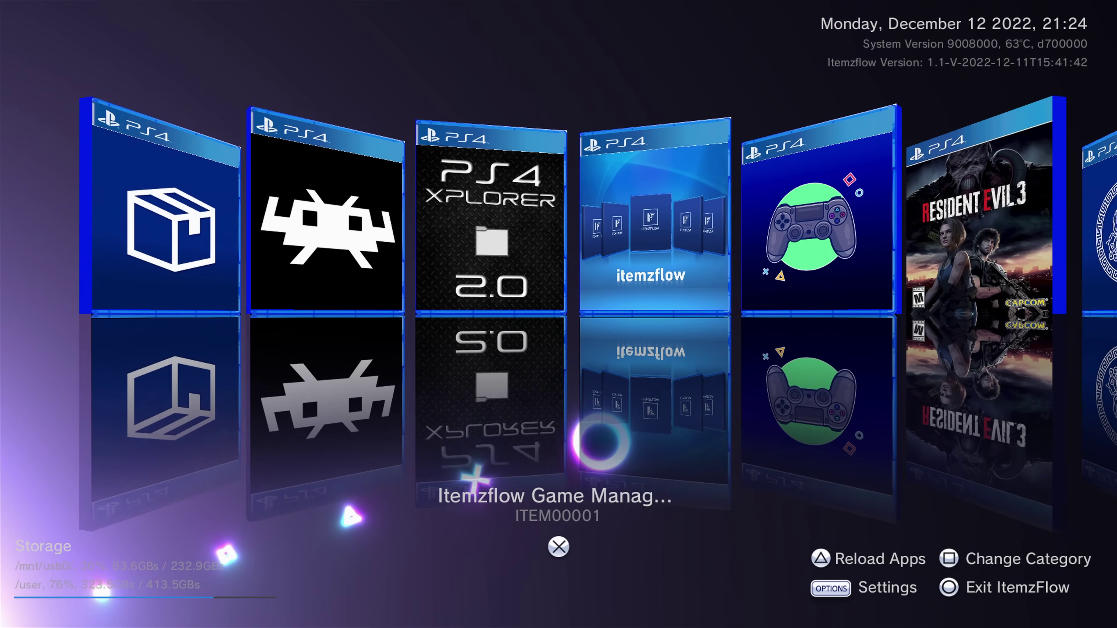
key(Left)
key(Left)
key(Left)
key(Left)
key(Left)
key(Left)
key(Left)
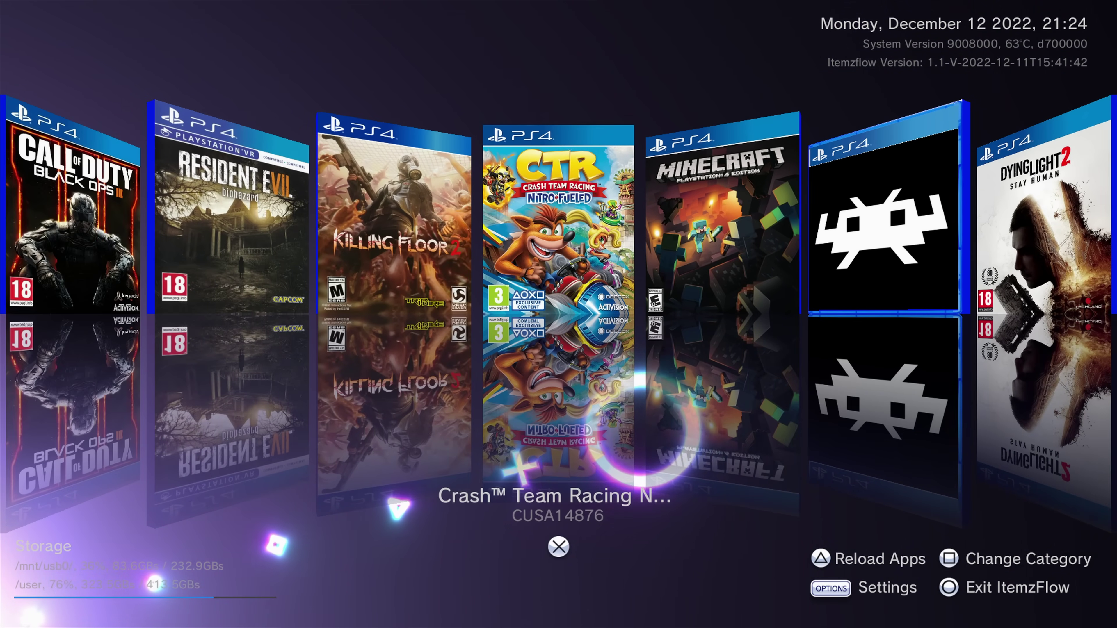
key(Left)
key(Left)
key(Left)
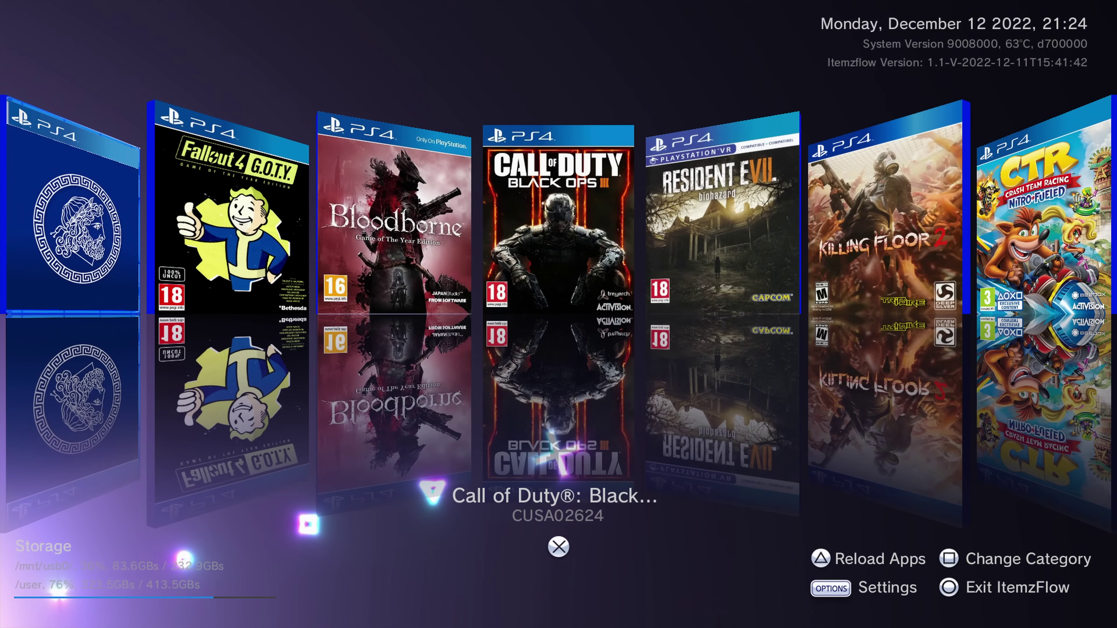
key(Left)
key(Left)
key(Right)
key(Right)
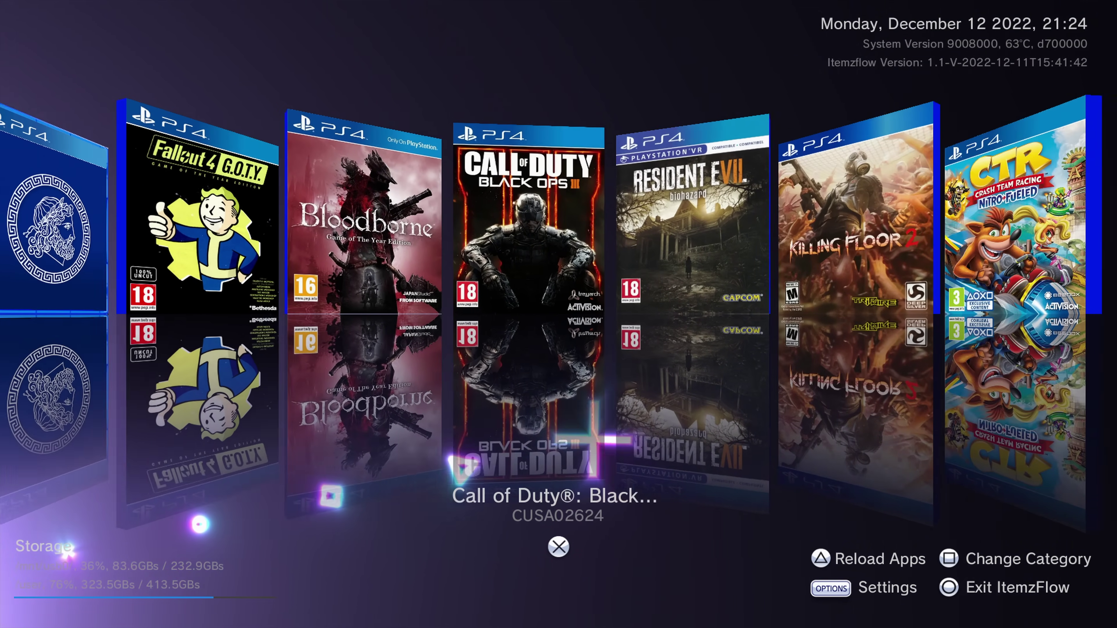
Look through the unfiltered library from Call of Duty: Black Ops III to the homebrew apps
key(Right)
key(Right)
key(Right)
key(Right)
key(Left)
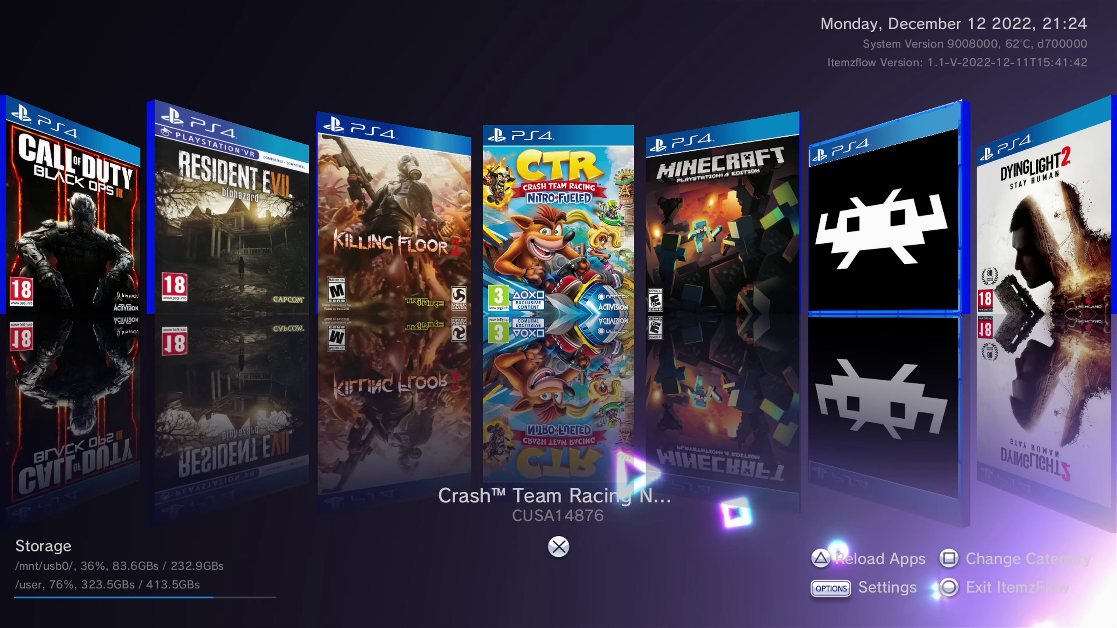
key(Right)
key(Right)
key(Right)
key(Right)
key(Right)
key(Right)
key(Right)
key(Right)
key(Right)
key(Right)
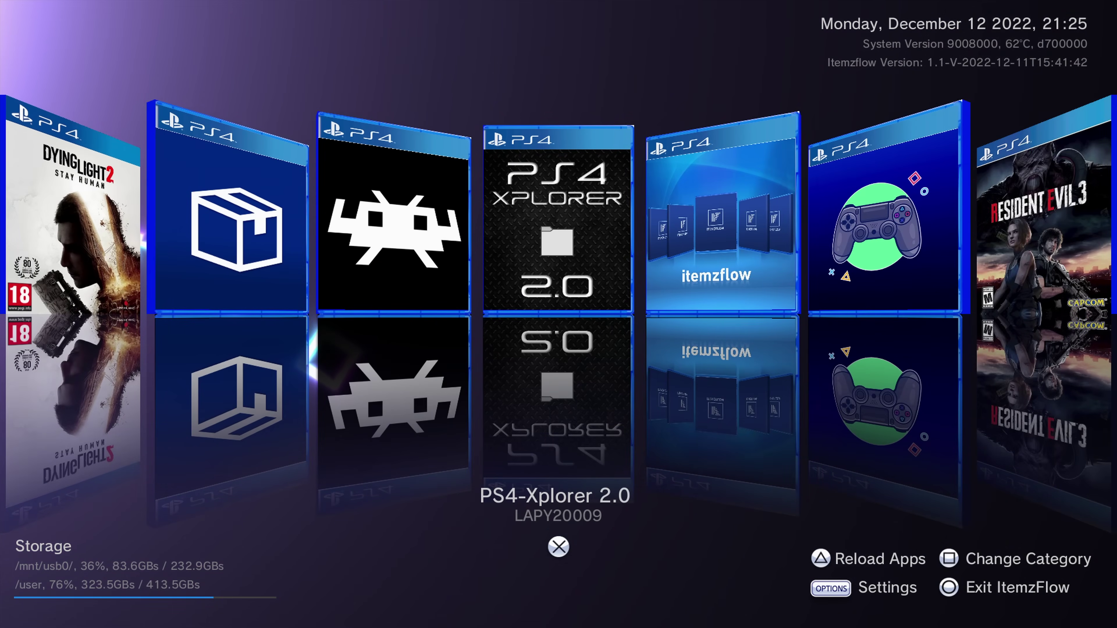
key(Right)
key(Right)
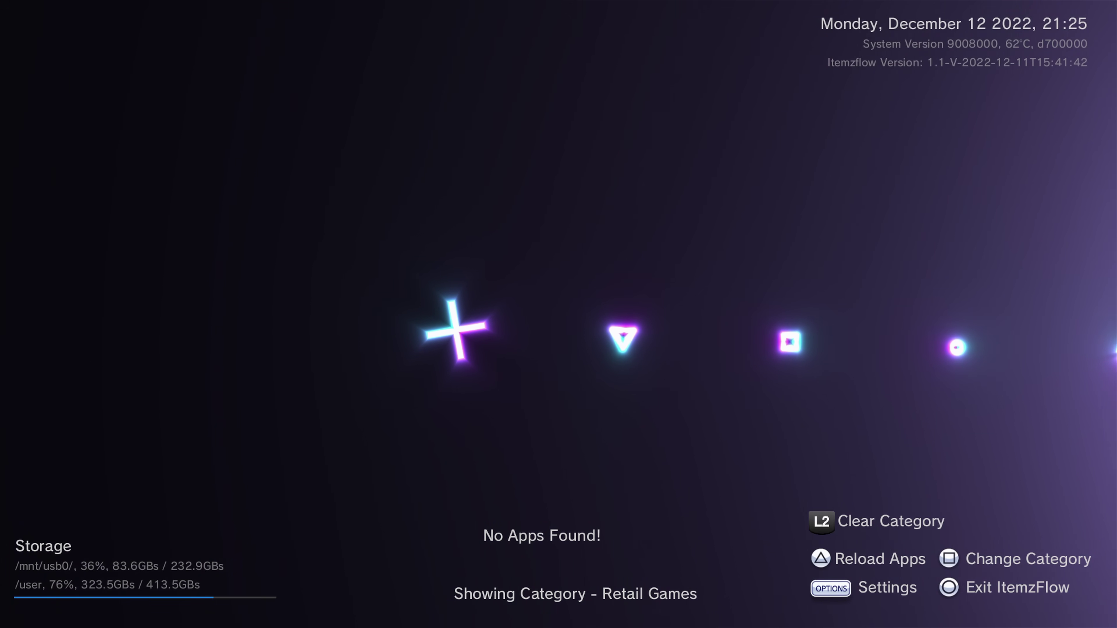
Switch the app category from Retail Games to FPKGs and browse the titles it contains
key(y)
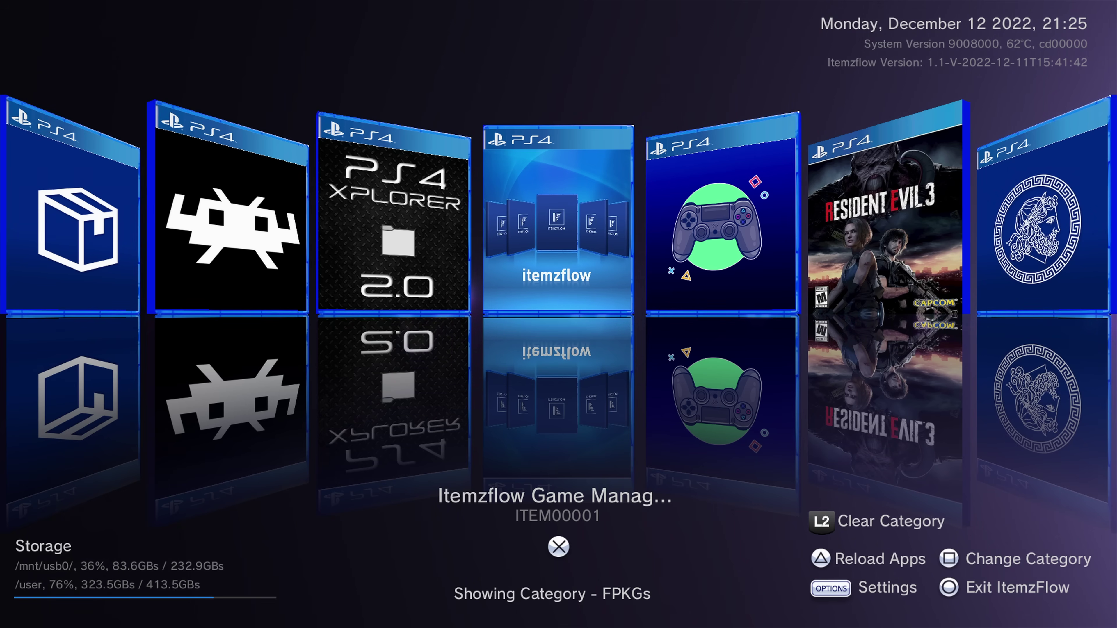
key(Left)
key(Left)
key(Left)
key(Left)
key(Left)
key(Left)
key(Left)
key(Left)
key(Left)
key(Left)
key(Left)
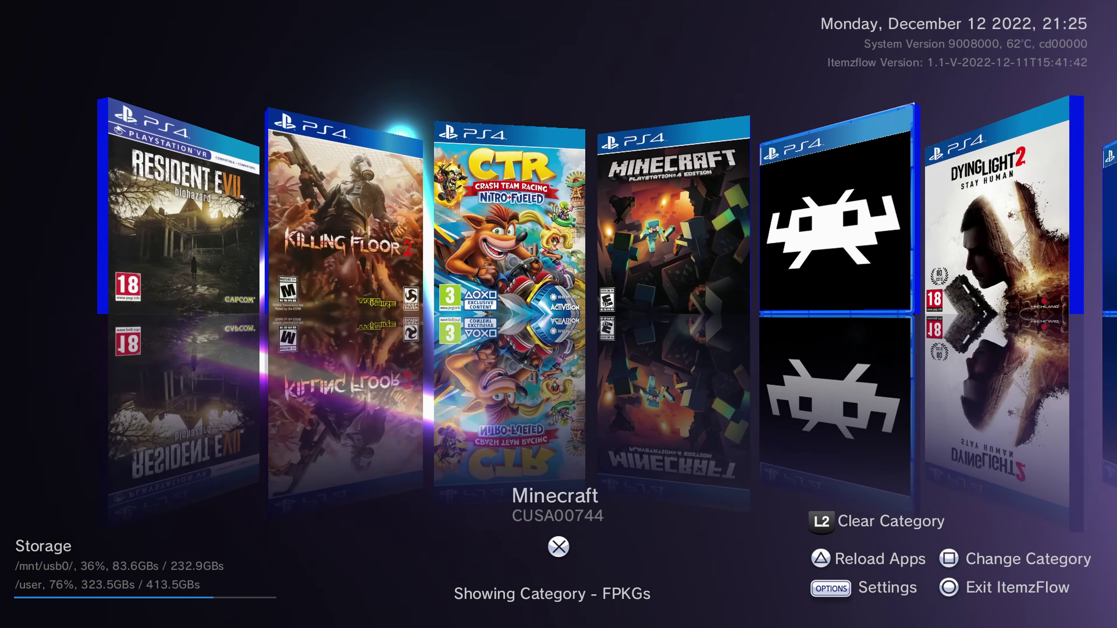
key(Left)
key(Left)
key(Left)
key(Left)
key(Left)
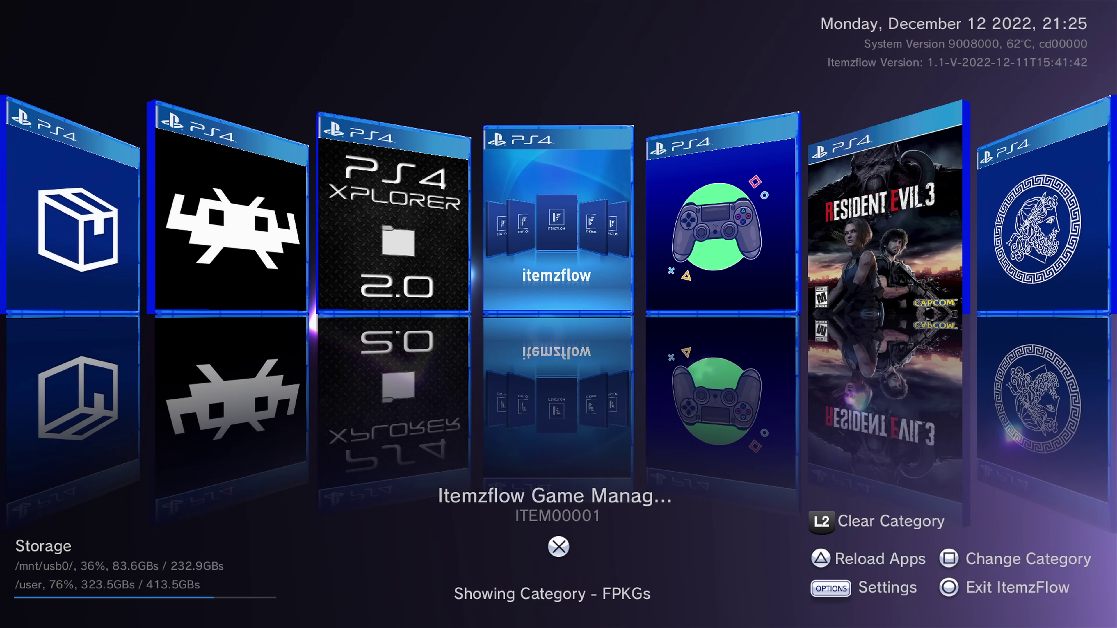
Change the category to Games and browse through all of its covers to Bloodborne
key(y)
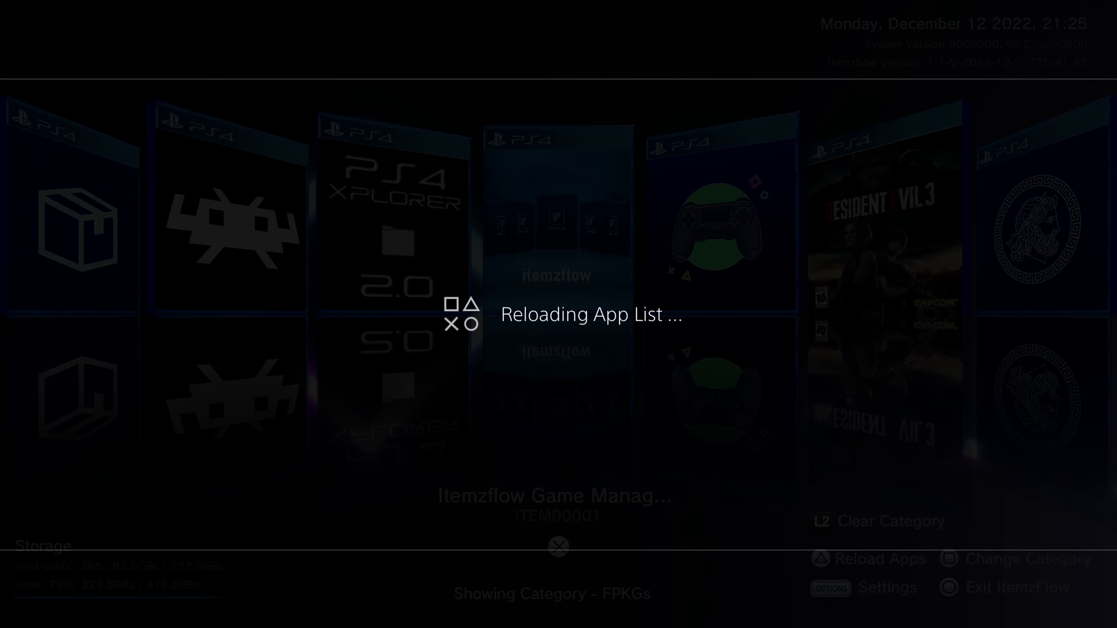
key(x)
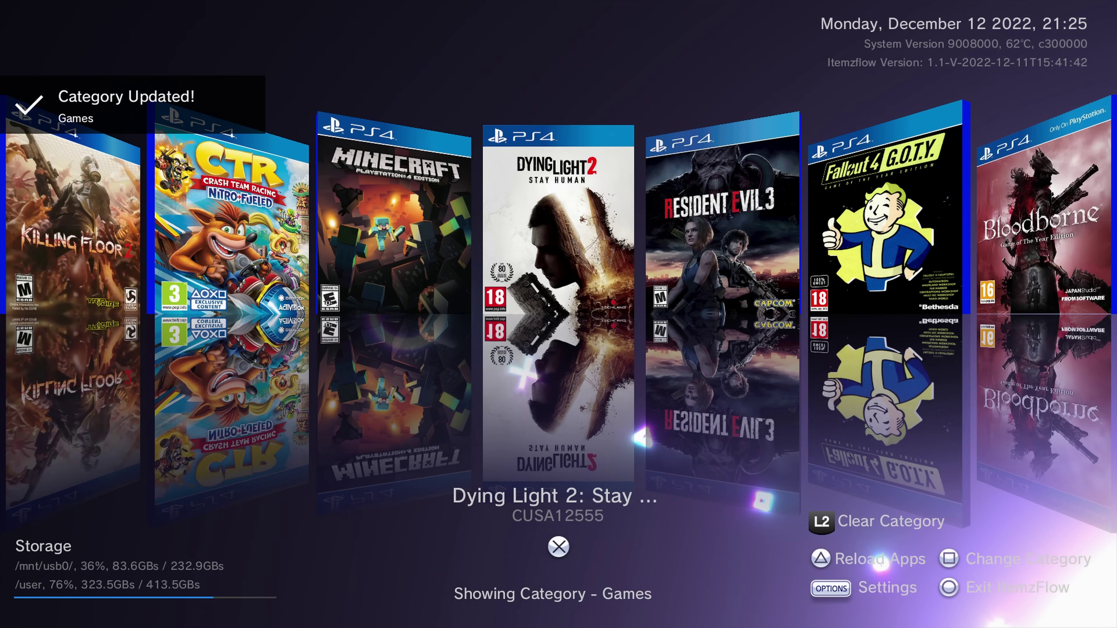
key(Left)
key(Left)
key(Left)
key(Left)
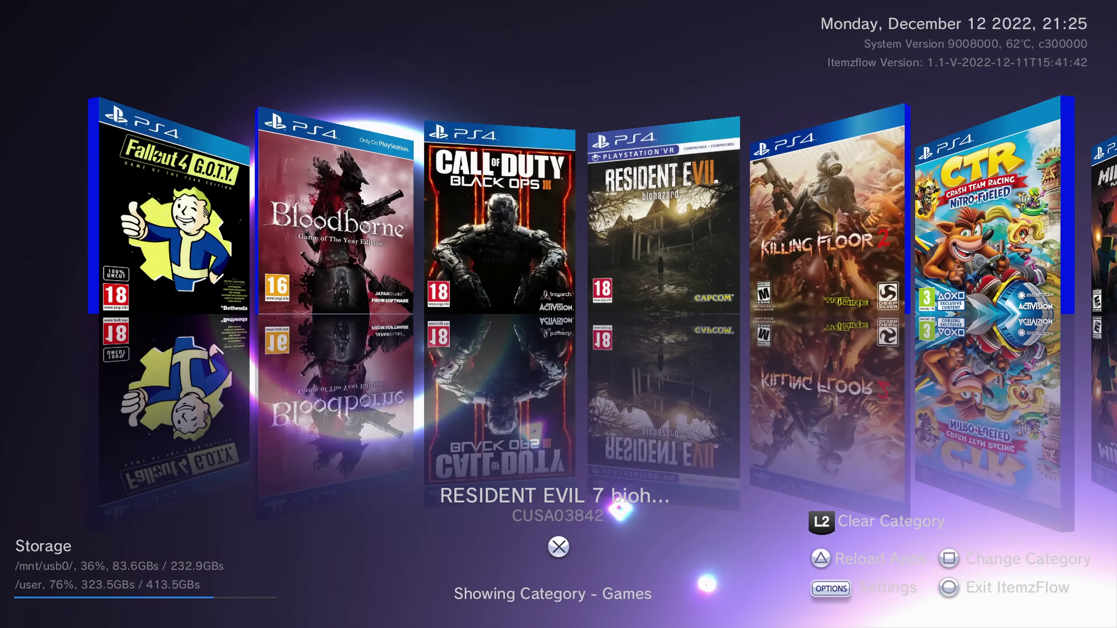
key(Left)
key(Left)
key(Left)
key(Left)
key(Left)
key(Left)
key(Left)
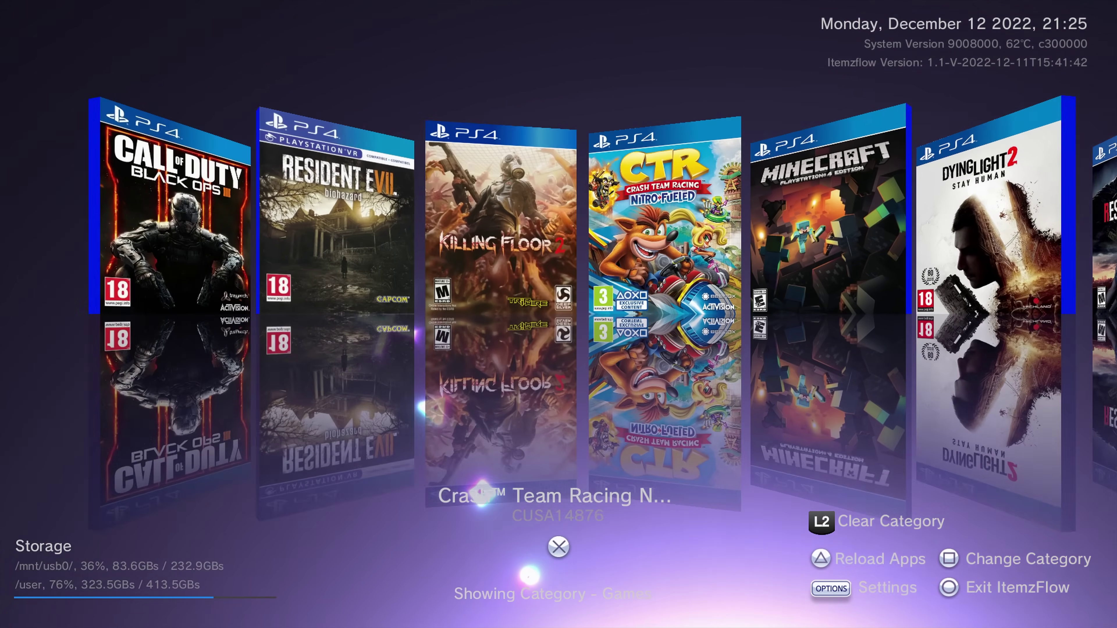
key(Left)
key(Left)
key(Left)
key(Left)
key(Left)
key(Left)
key(Left)
key(Left)
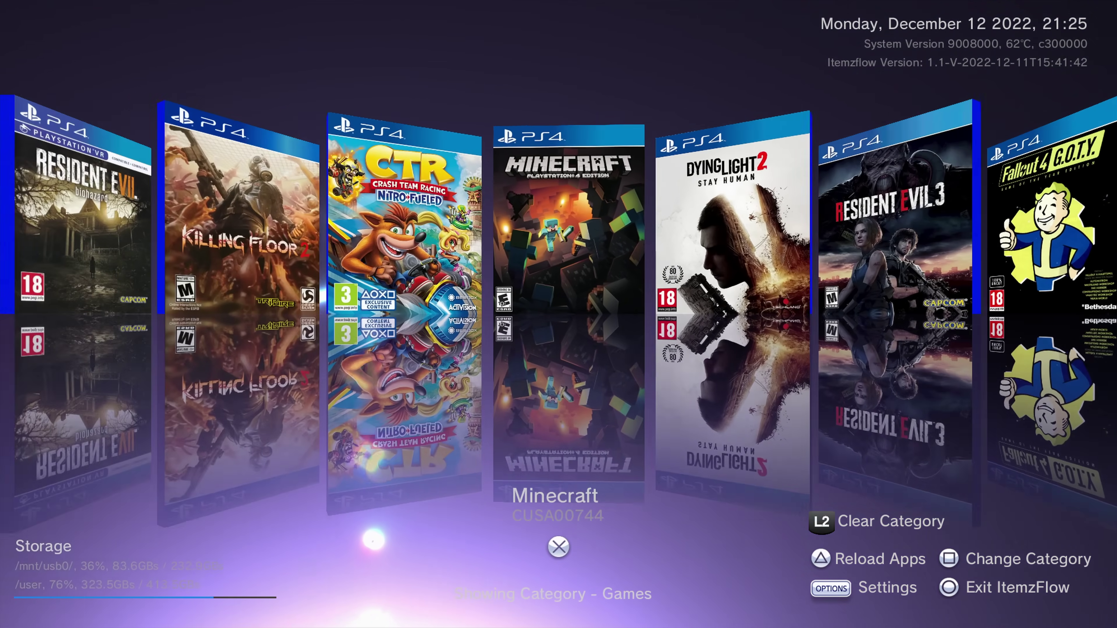
key(Left)
key(Left)
key(Left)
key(Left)
key(Left)
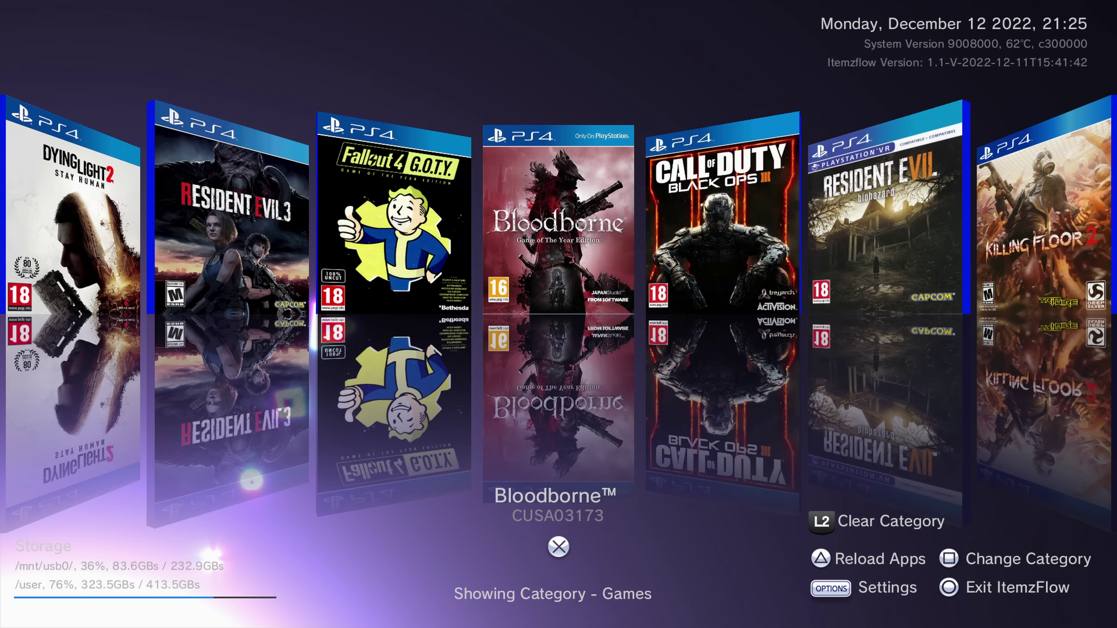
Change the category to Homebrew and look through its apps, such as Apollo Save Tool
key(y)
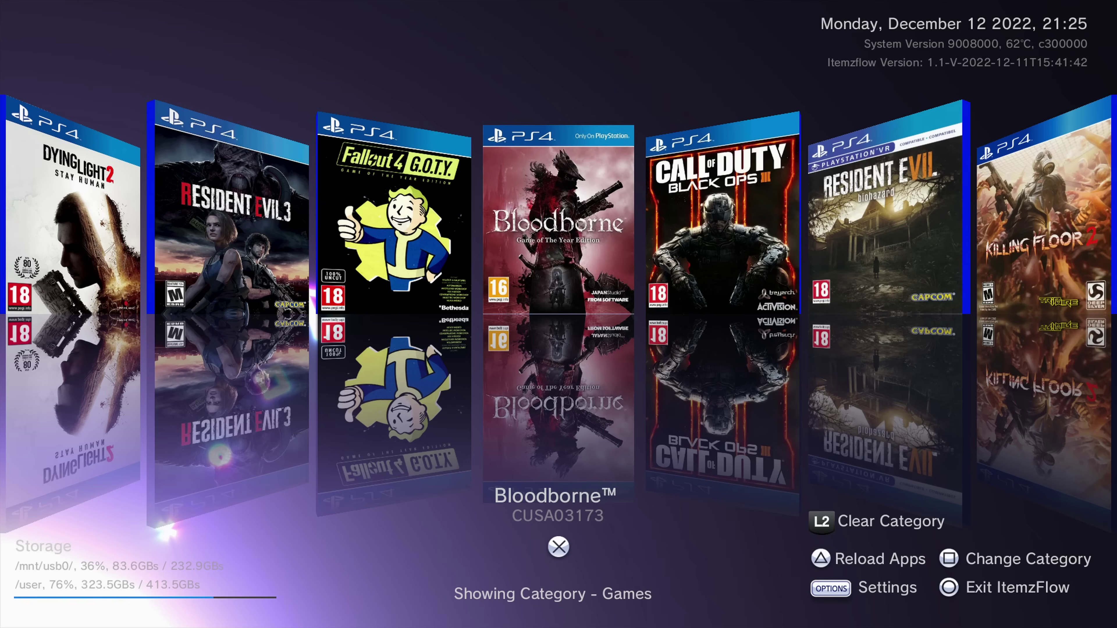
key(x)
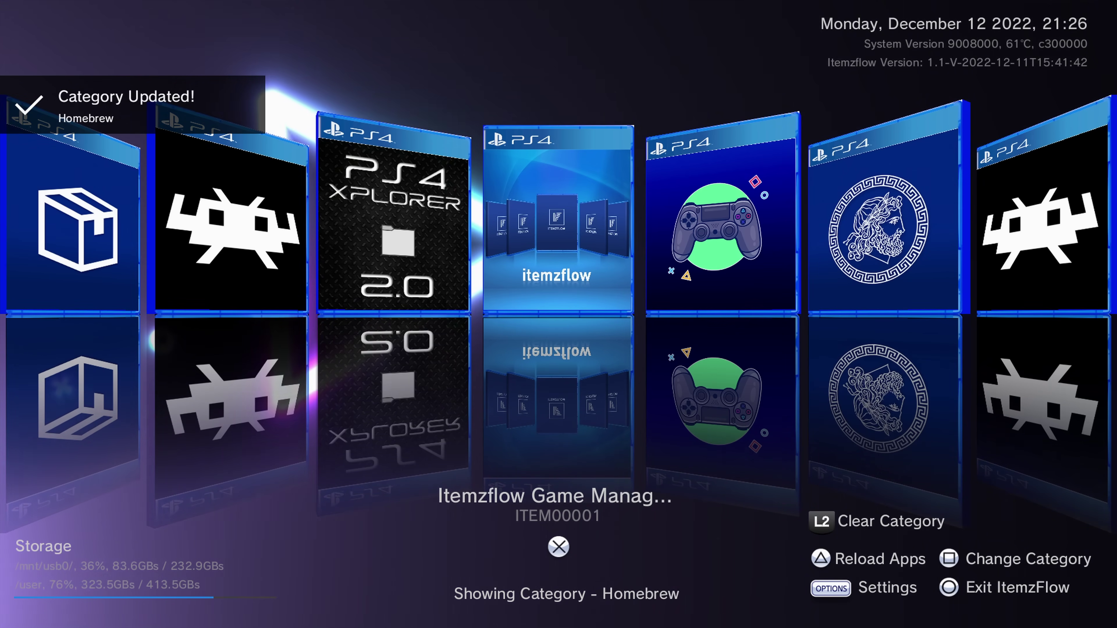
key(Left)
key(Left)
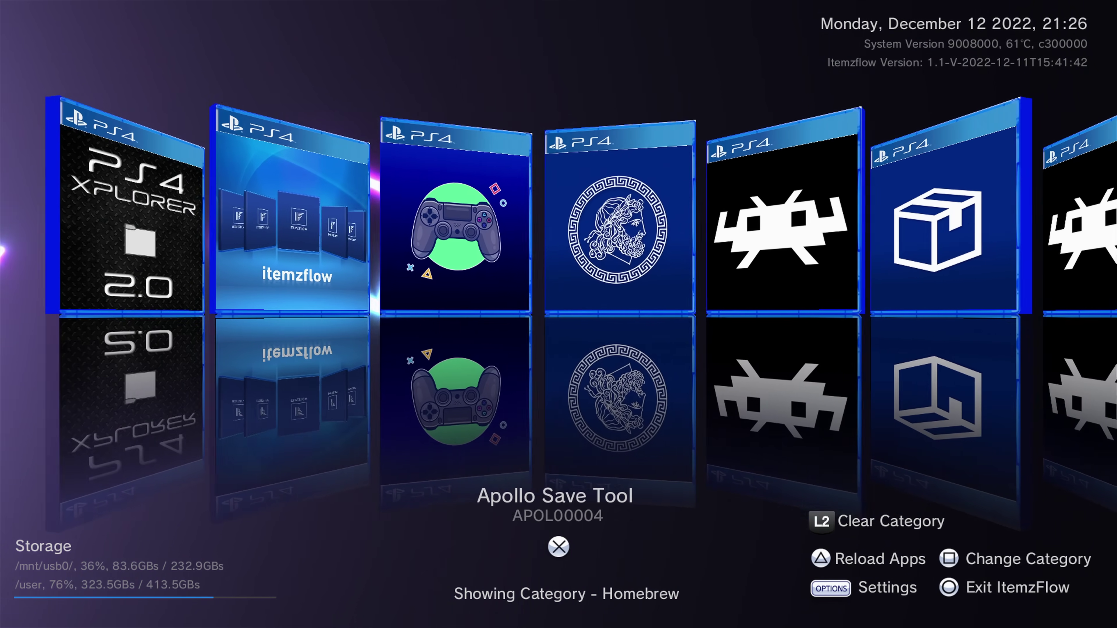
key(Right)
key(Right)
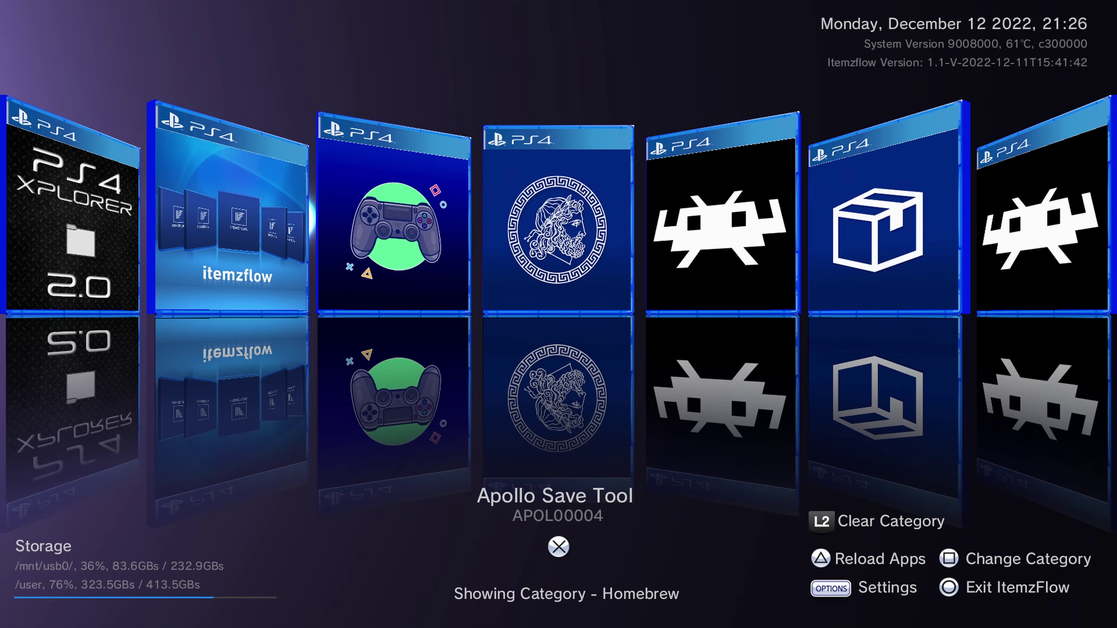
Clear the category filter and open the options page of Killing Floor 2
key(y)
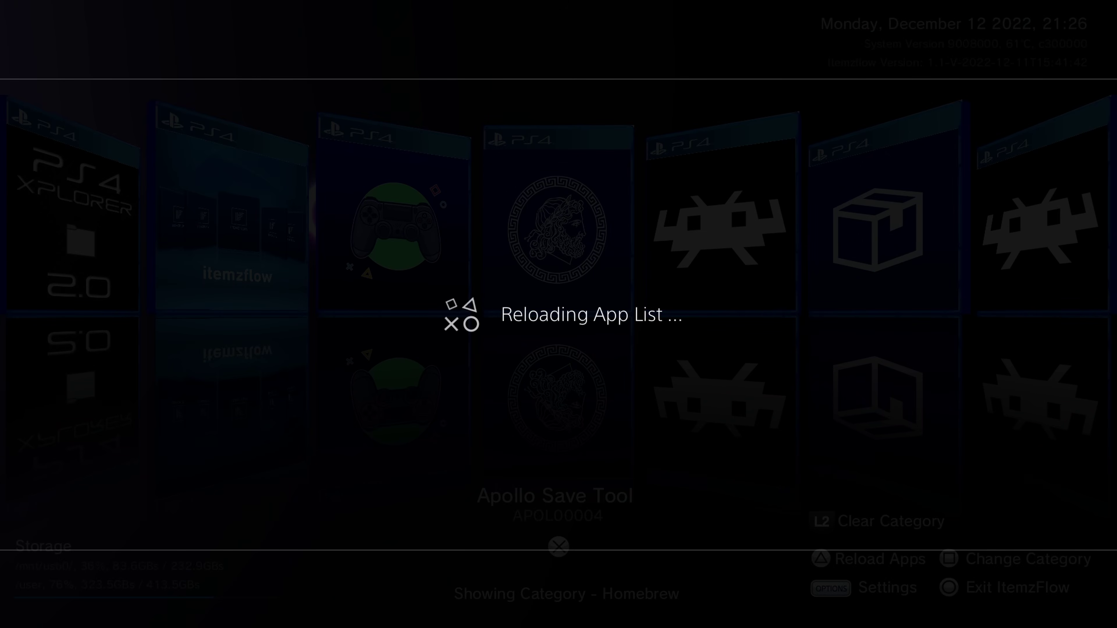
key(Right)
key(Right)
key(Right)
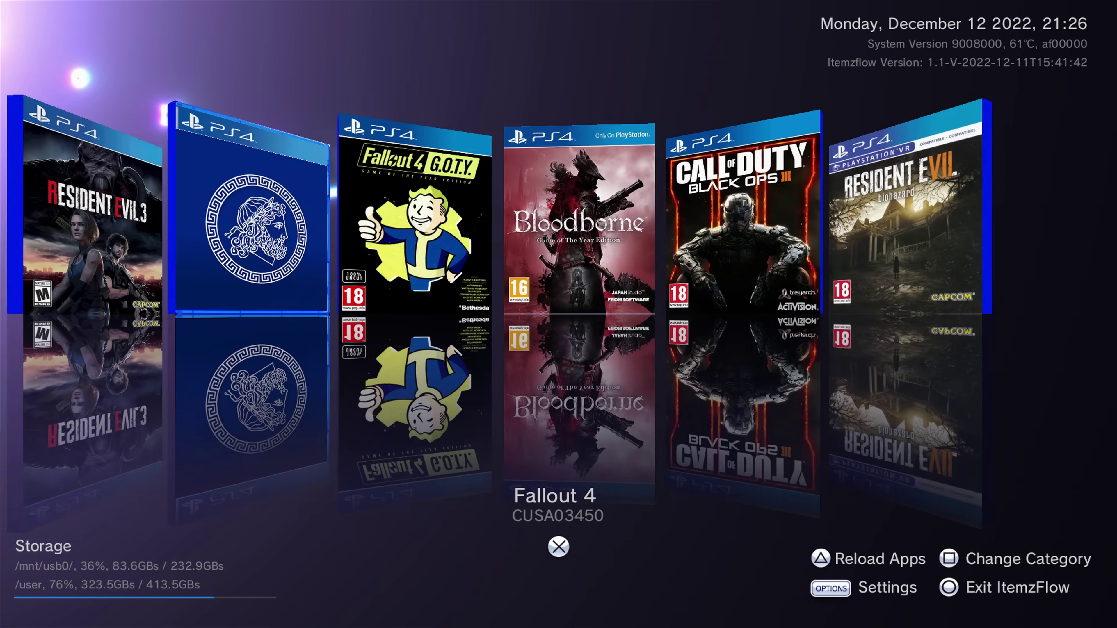
key(Right)
key(Right)
key(Left)
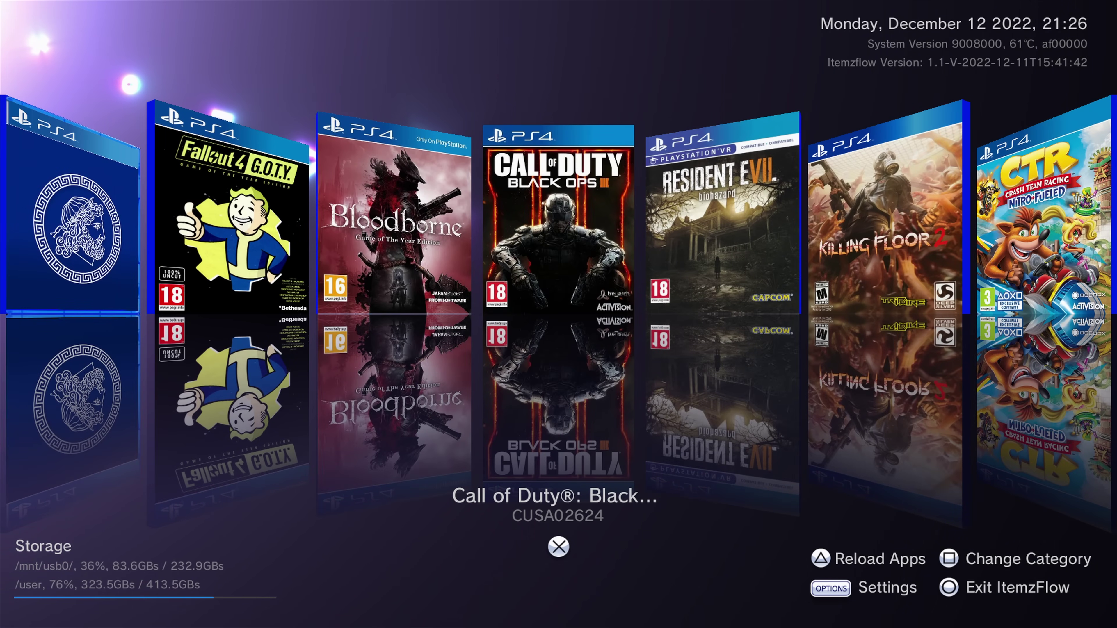
key(Right)
key(Right)
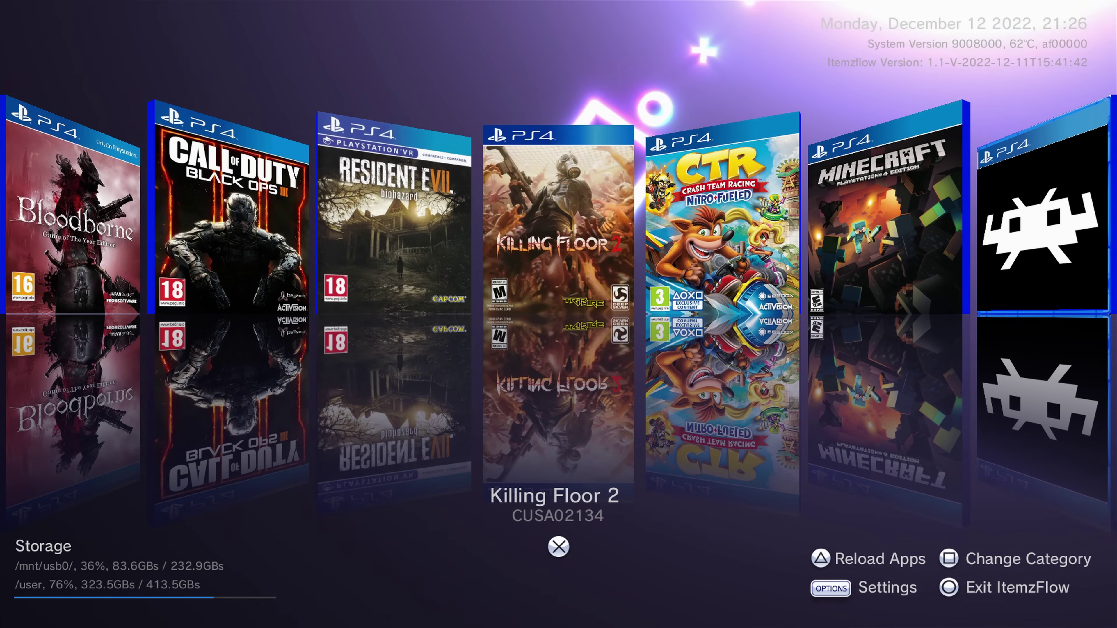
key(Return)
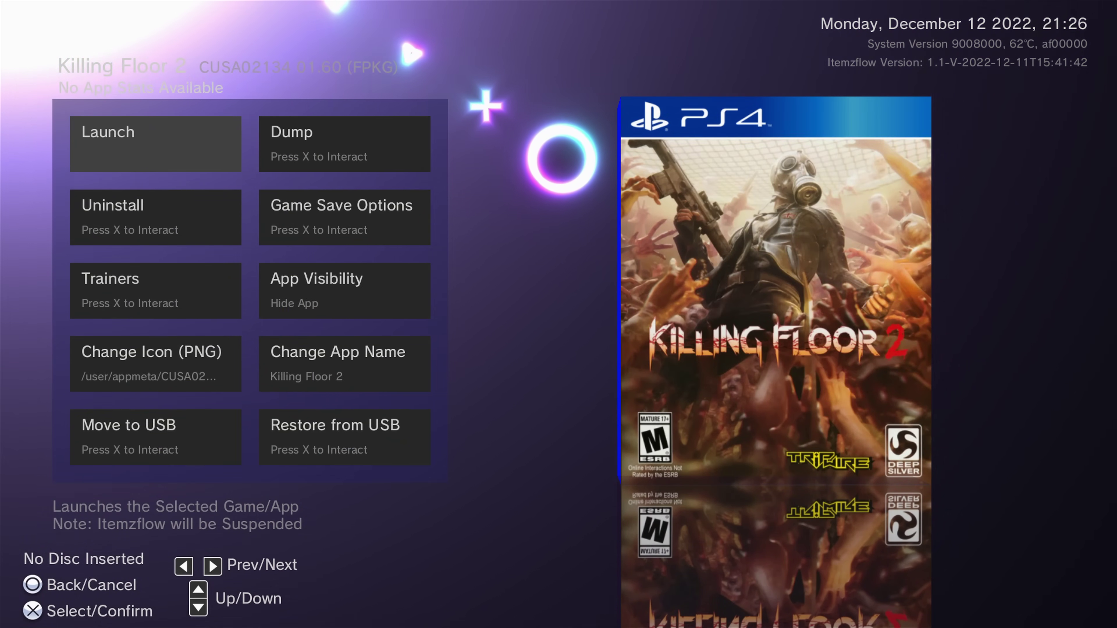
Review the Dump choices for Killing Floor 2, including base game, DLC and remaster only, and return to the library
key(Right)
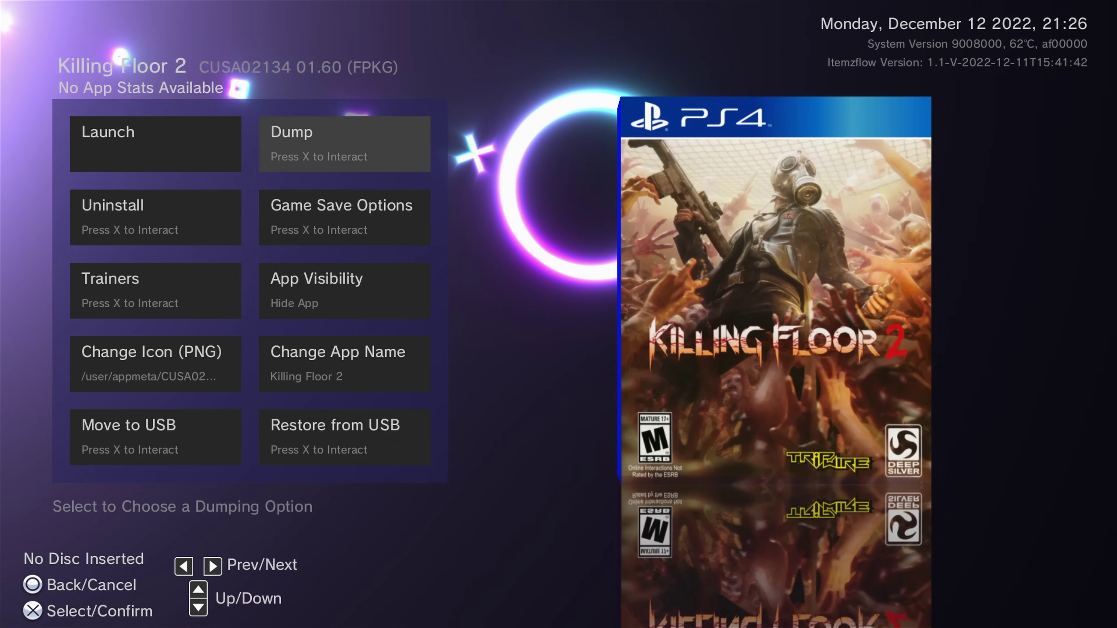
key(Return)
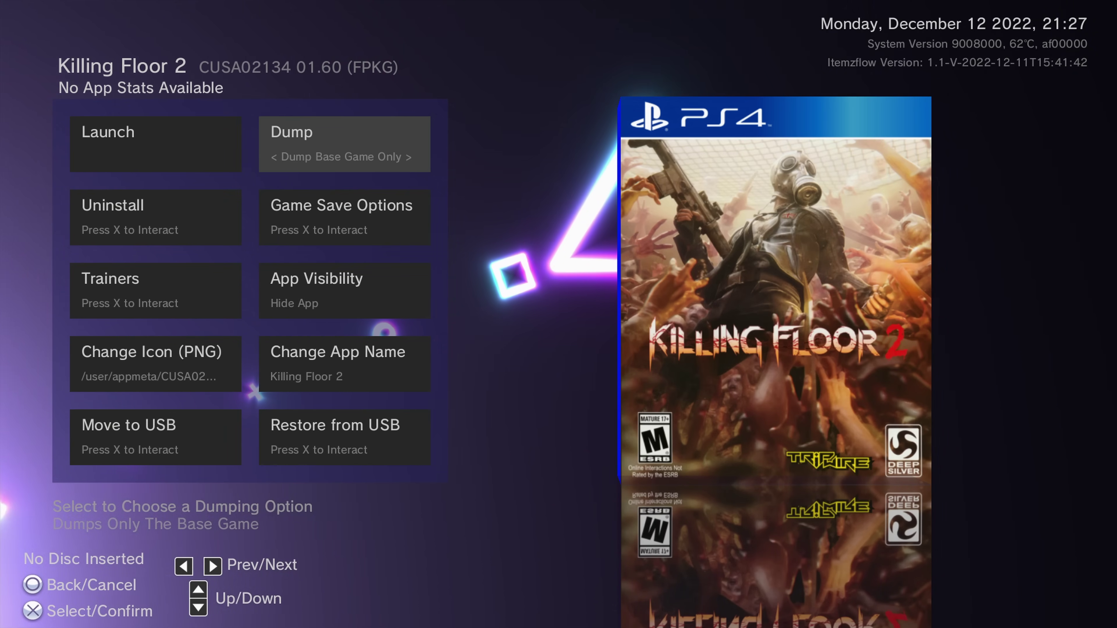
key(Right)
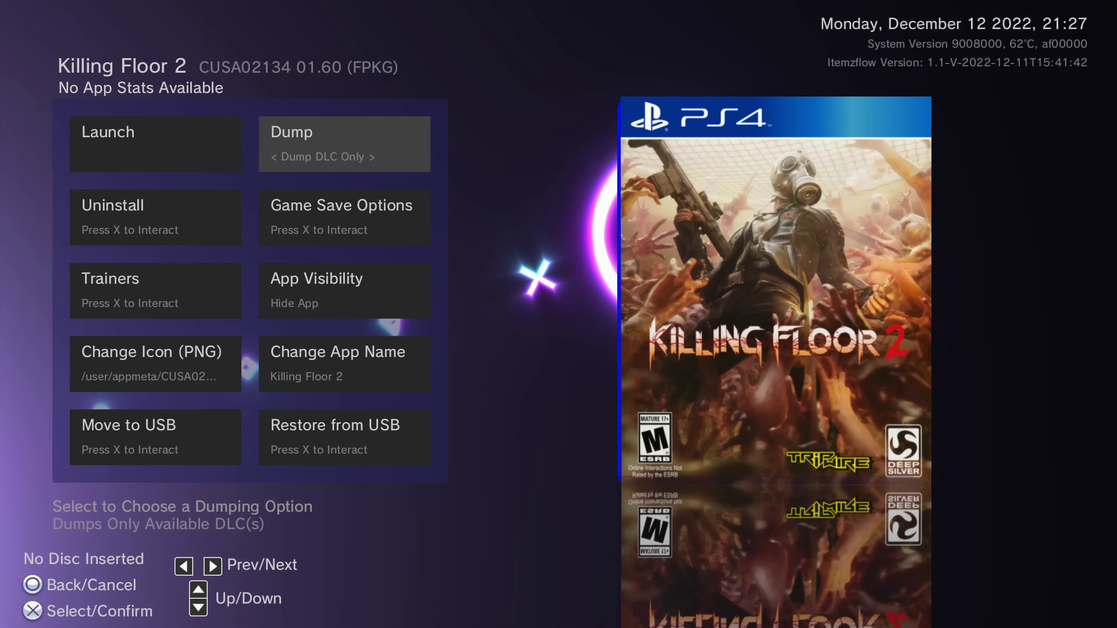
key(Right)
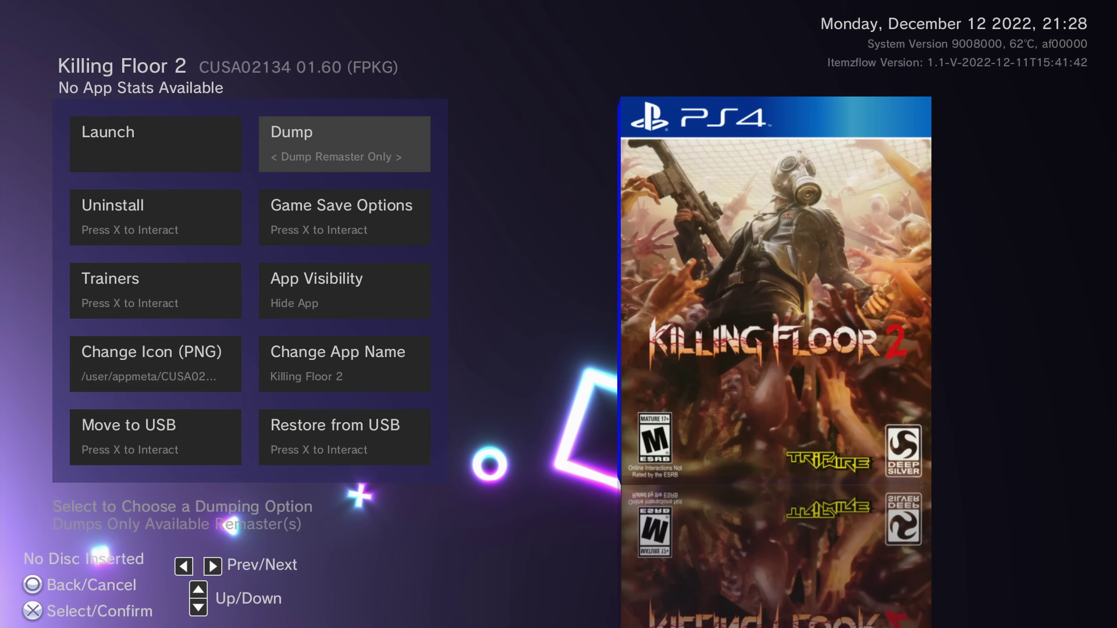
key(Right)
key(Left)
key(Left)
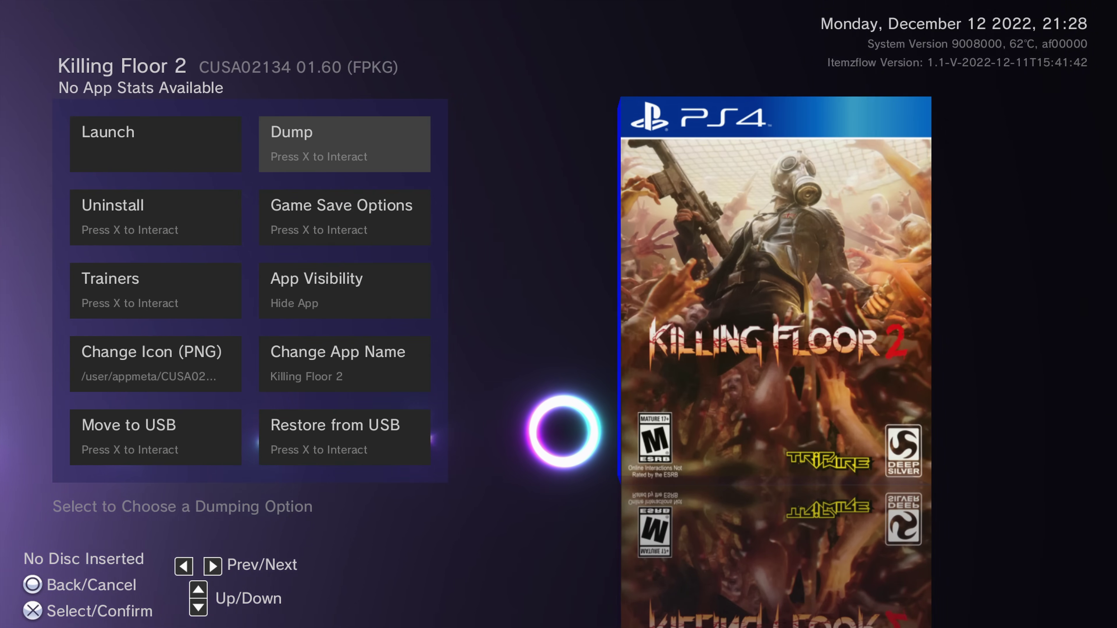
key(Left)
key(Right)
key(Escape)
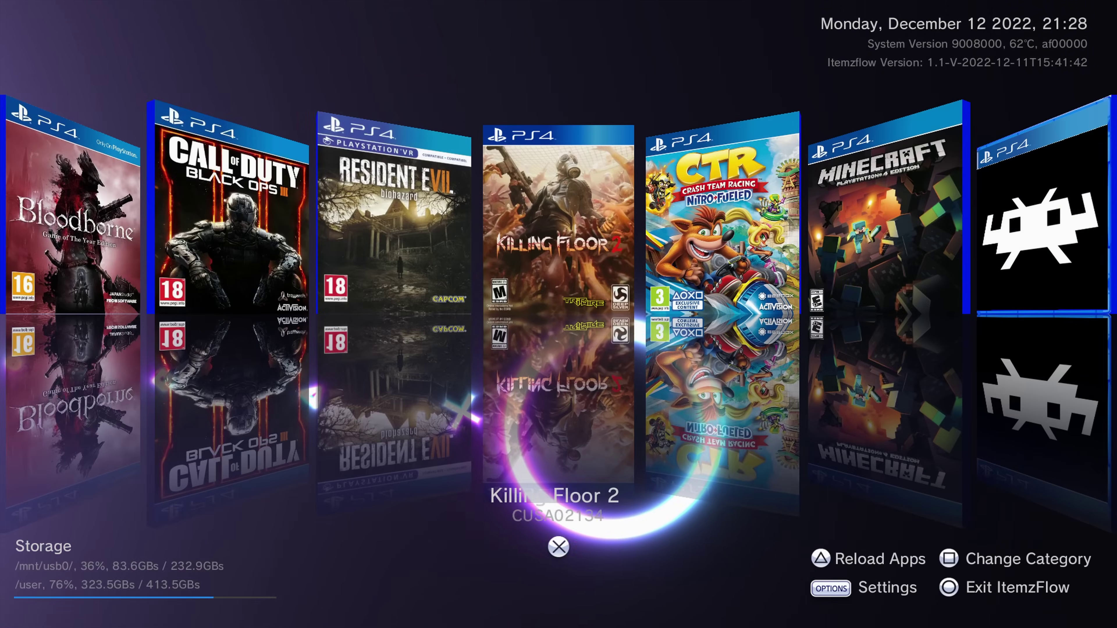
Find Crash Team Racing Nitro-Fueled in the library and open its options page
key(Left)
key(Left)
key(Left)
key(Right)
key(Right)
key(Right)
key(Right)
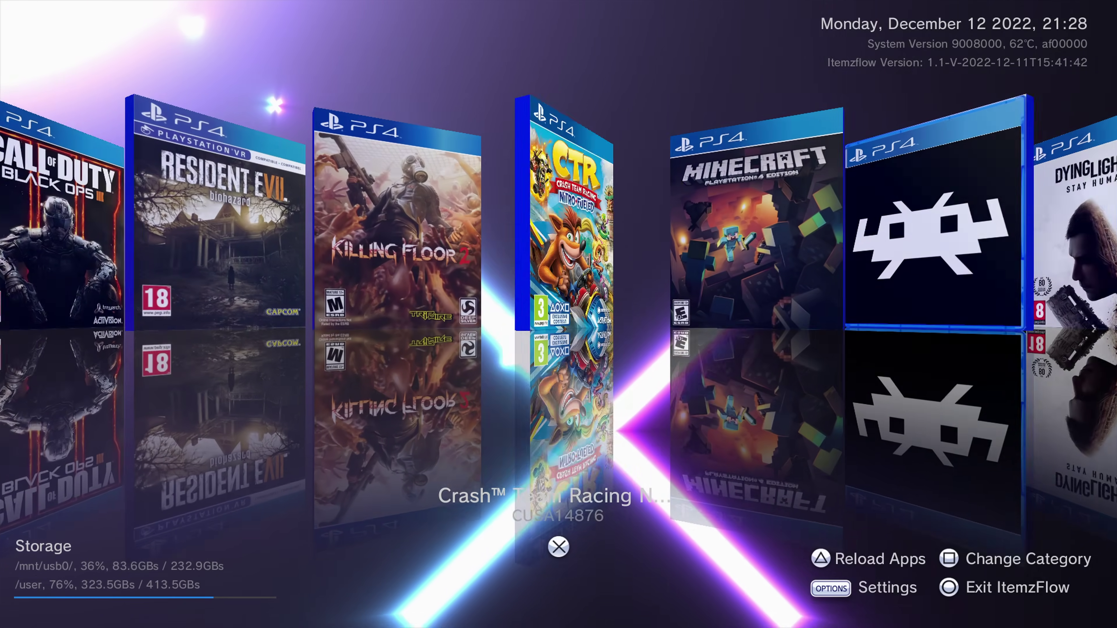
key(Return)
Open the Uninstall choices for Crash Team Racing Nitro-Fueled at Uninstall Game/App
key(Down)
key(Right)
key(Left)
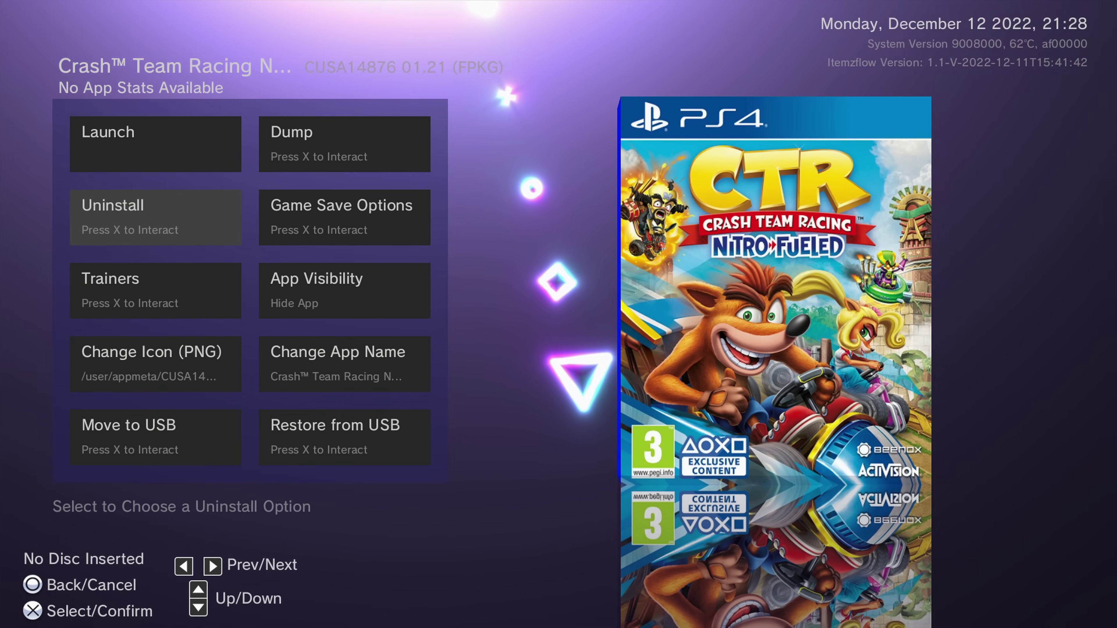
key(Up)
key(Down)
key(Return)
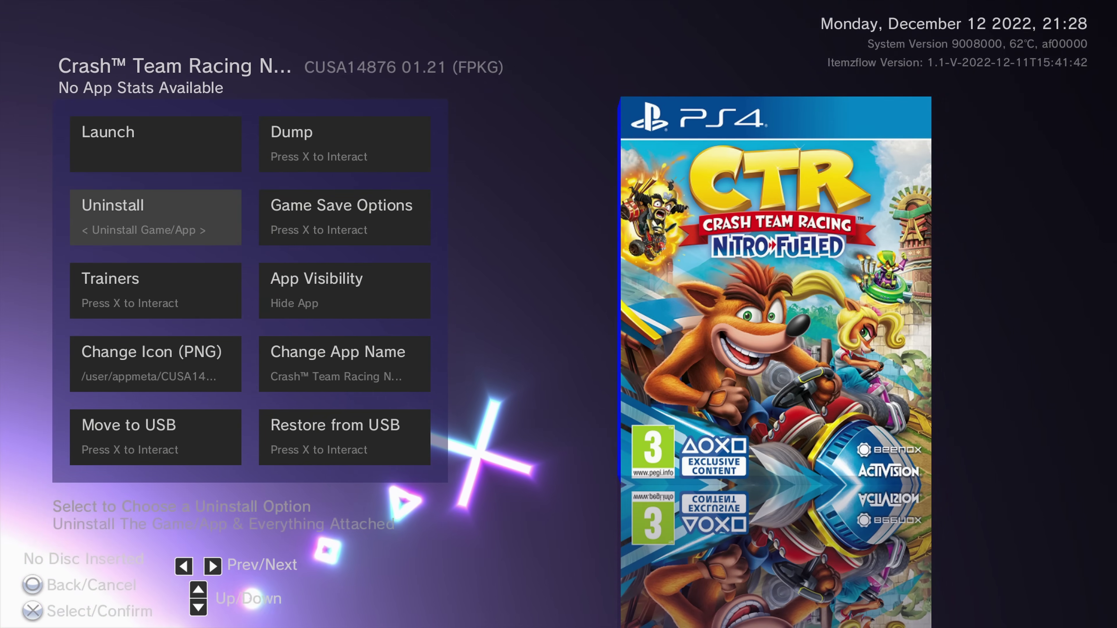
Check the Uninstall Patch choice for Crash Team Racing Nitro-Fueled and leave the Uninstall choices without uninstalling
key(Right)
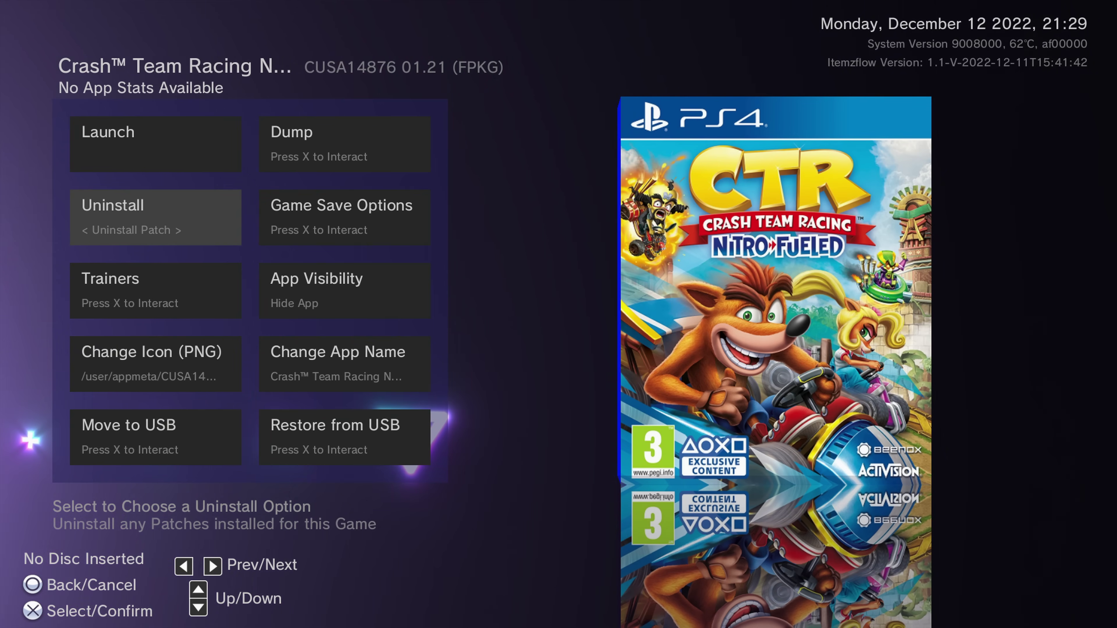
key(Escape)
Back up all Crash Team Racing Nitro-Fueled saves to USB with the Backup All Saves choice in Game Save Options
key(Right)
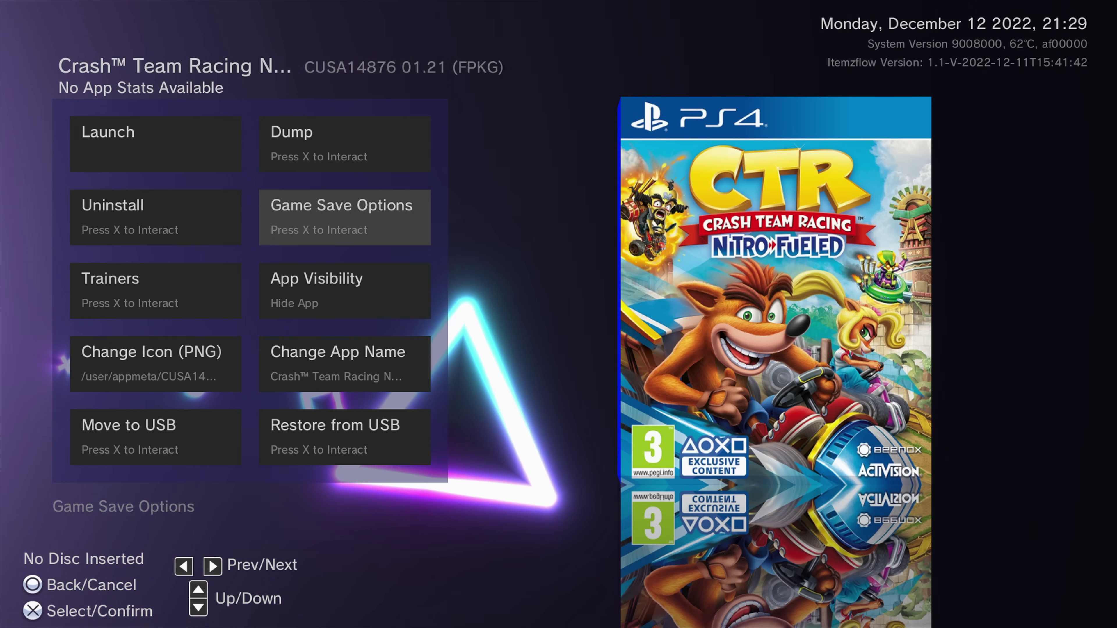
key(Return)
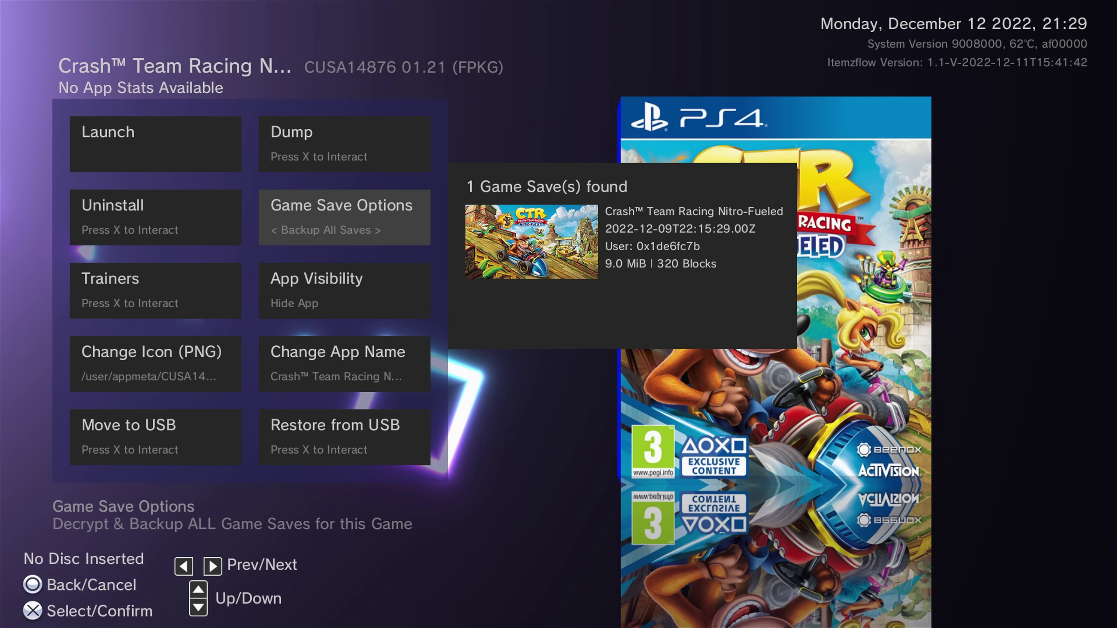
key(Right)
key(Left)
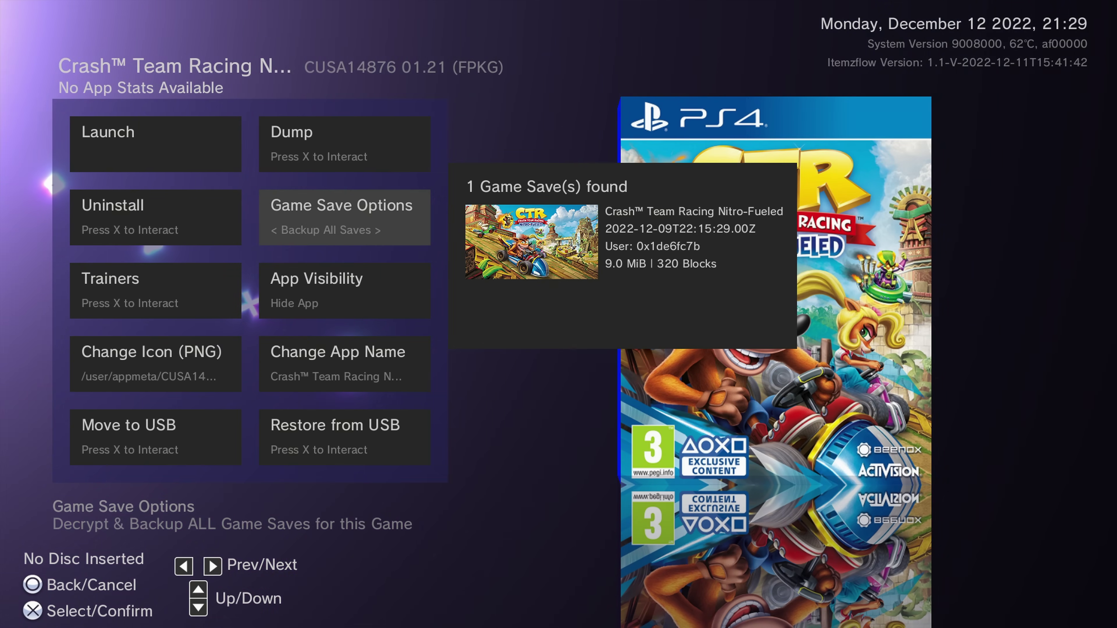
key(Return)
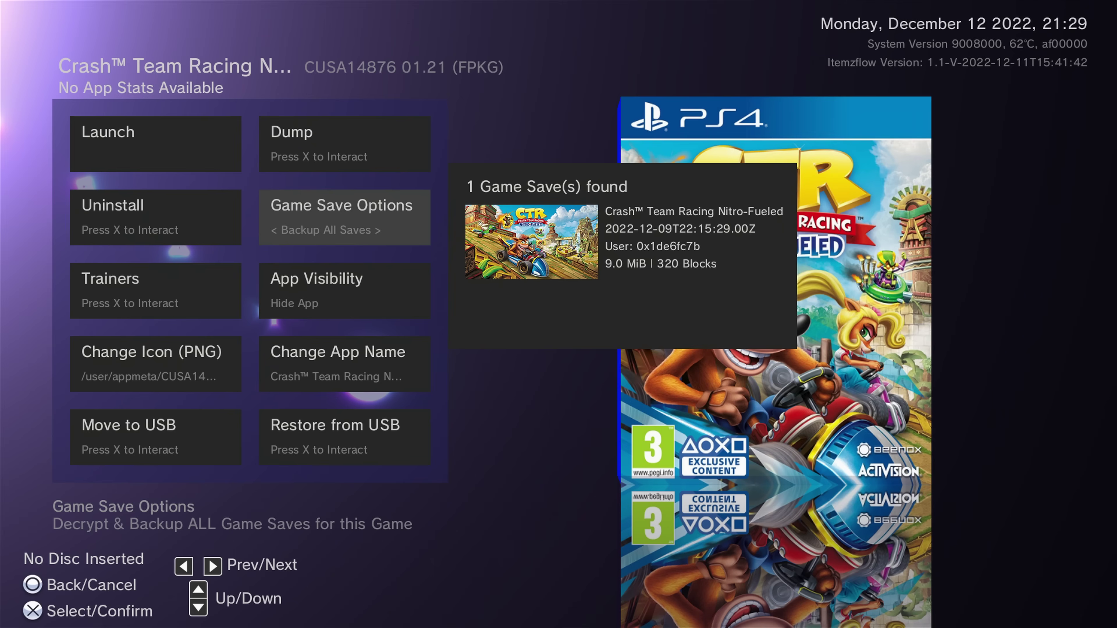
Review the Import Save choice in Game Save Options for Crash Team Racing Nitro-Fueled and close the choices
key(Left)
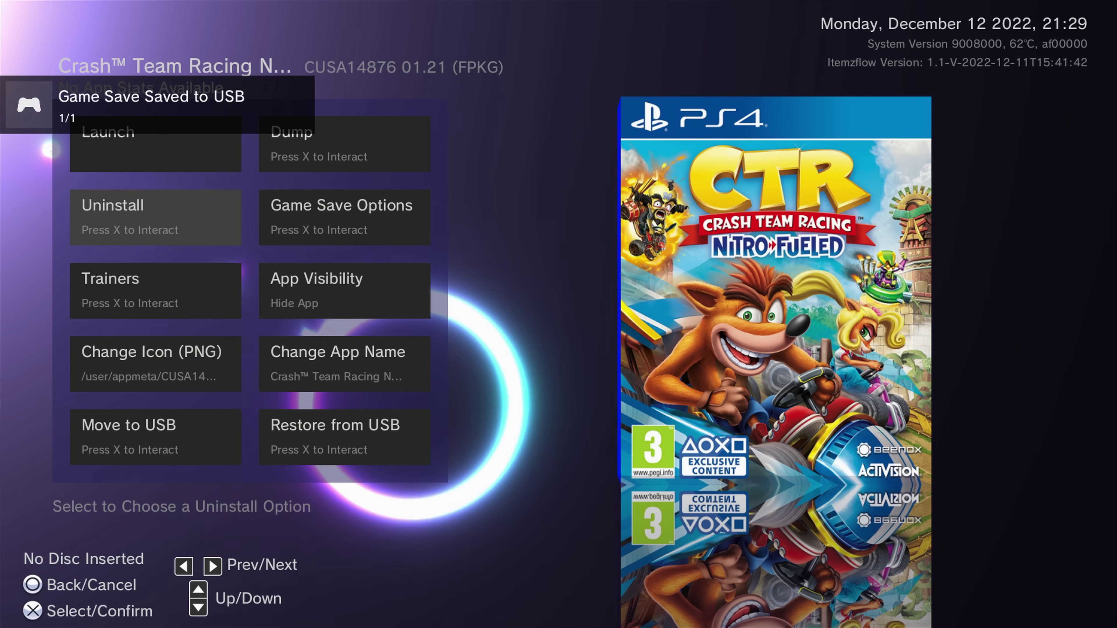
key(Right)
key(Return)
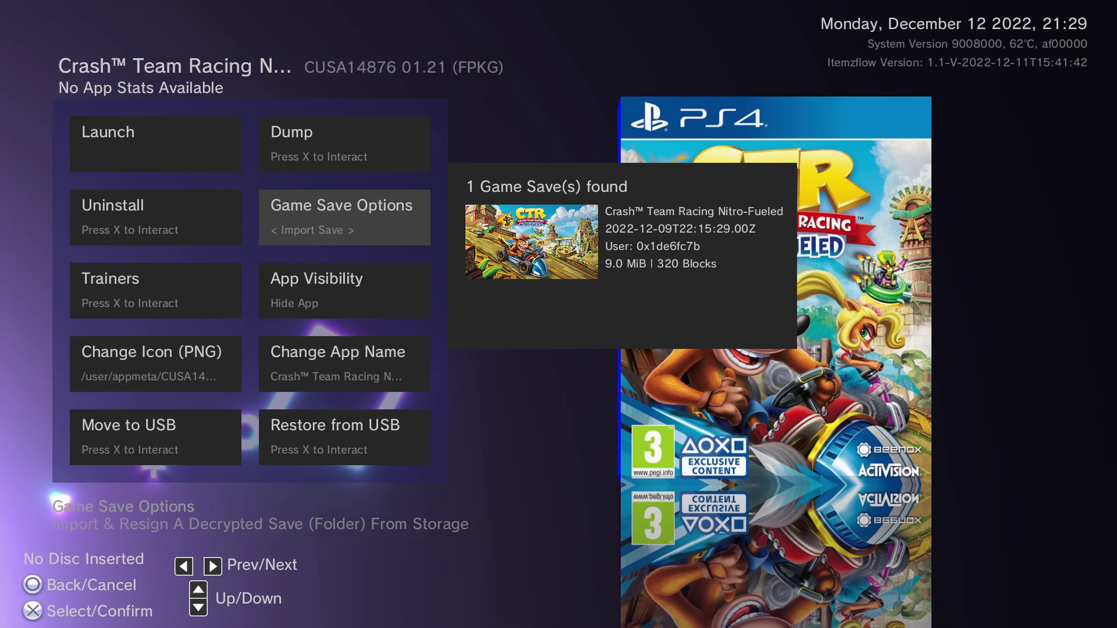
key(Return)
key(Left)
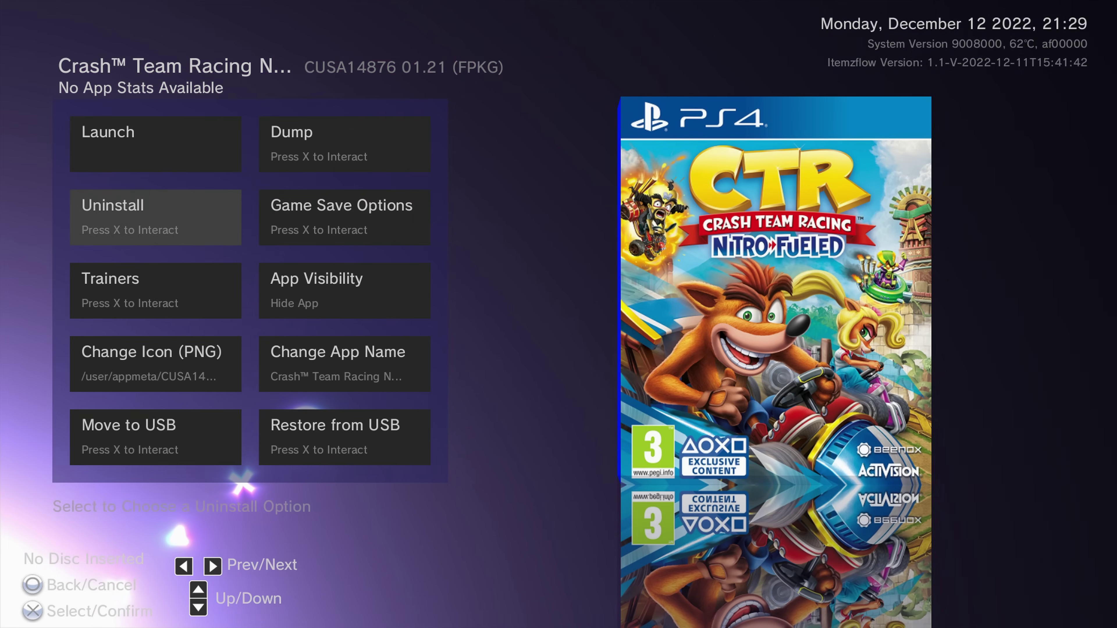
key(Right)
key(Left)
key(Right)
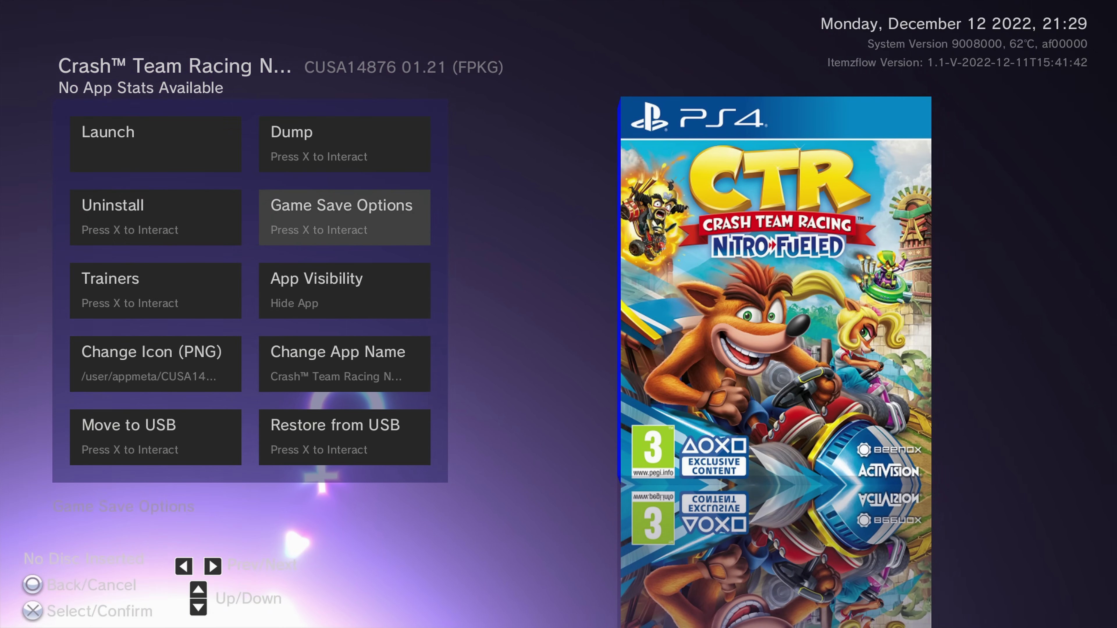
key(Return)
key(Return)
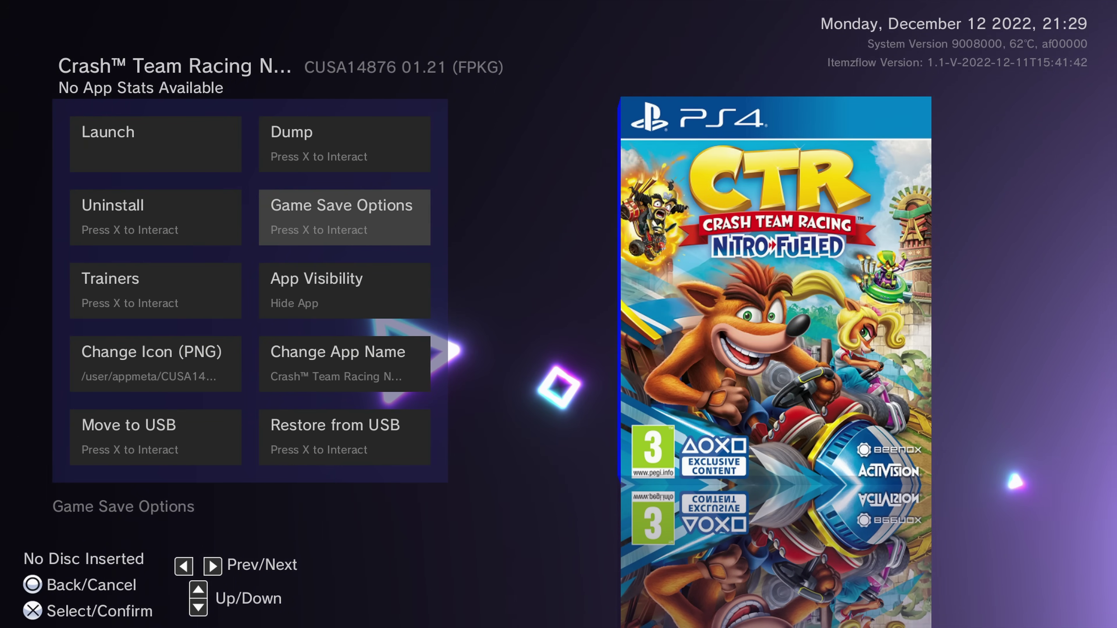
Return to the library, find Bloodborne and open its options page
key(Escape)
key(Right)
key(Left)
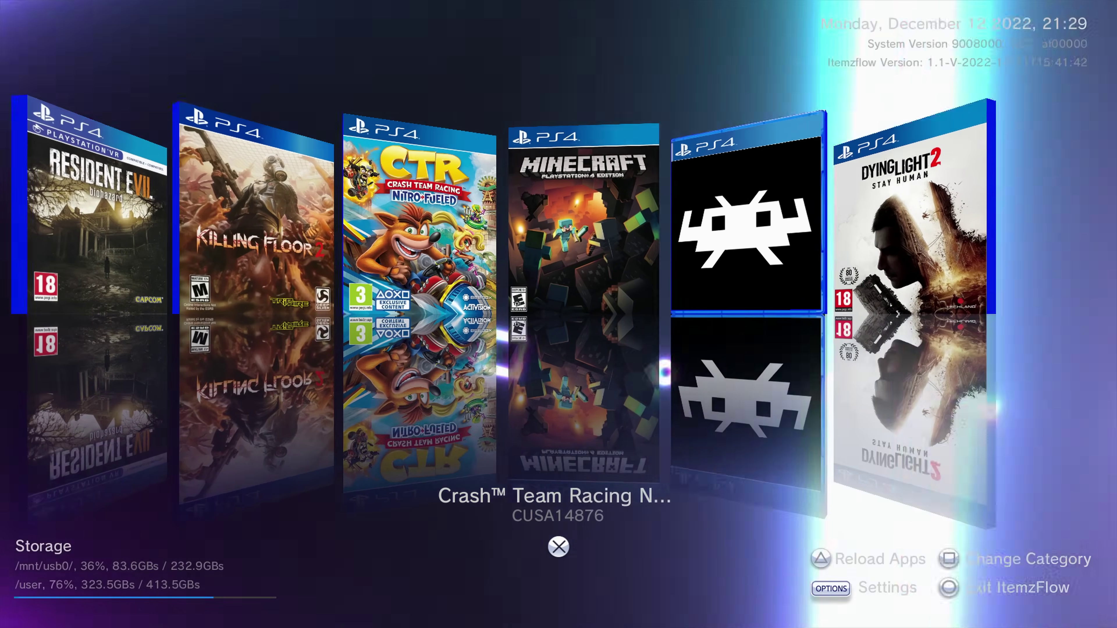
key(Left)
key(Left)
key(Left)
key(Left)
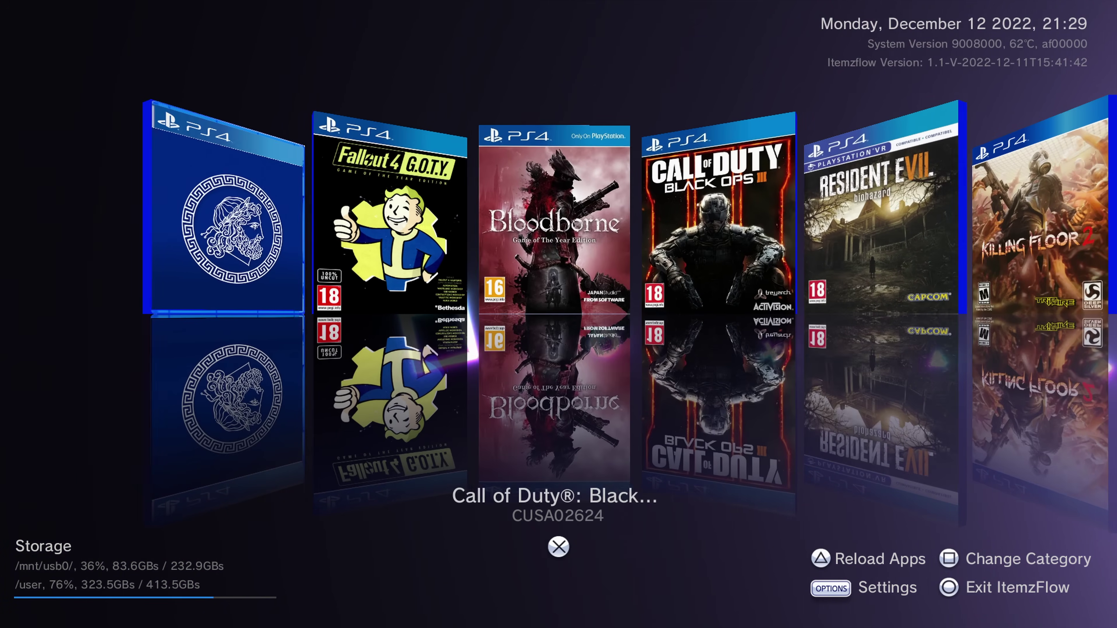
key(Return)
Fetch the Trainers for Bloodborne and enable the Skip Intro patch
key(Down)
key(Down)
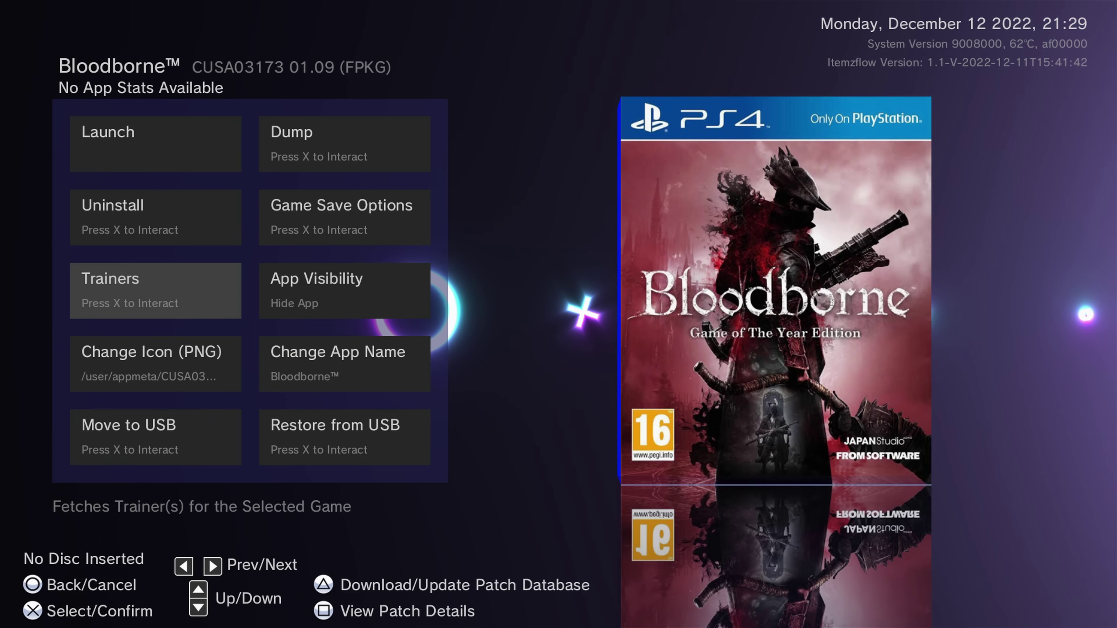
key(Return)
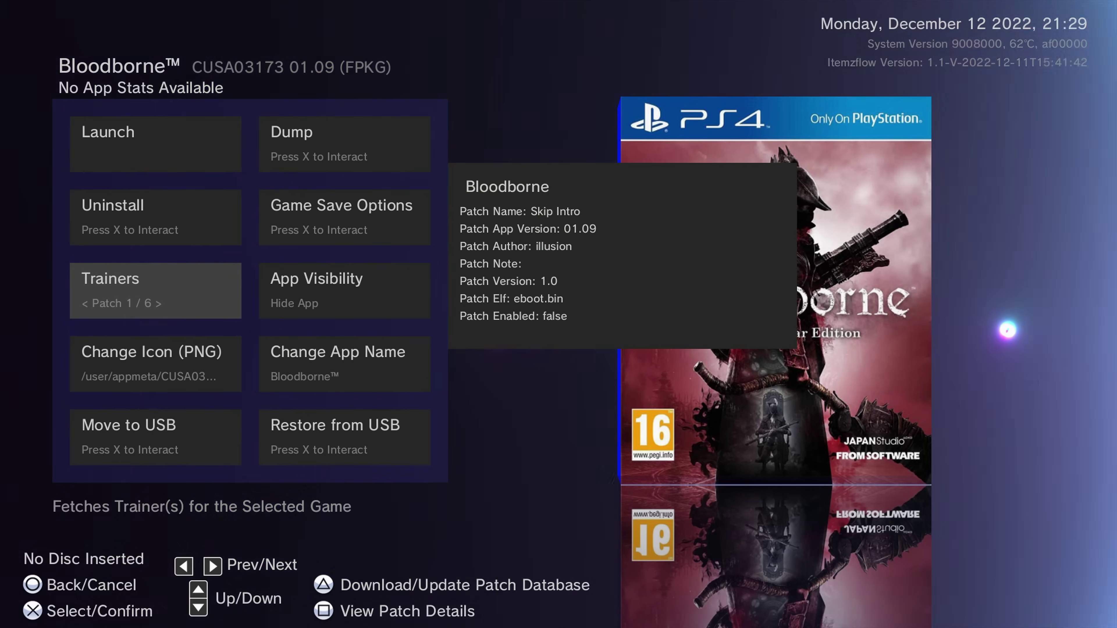
key(Right)
key(Left)
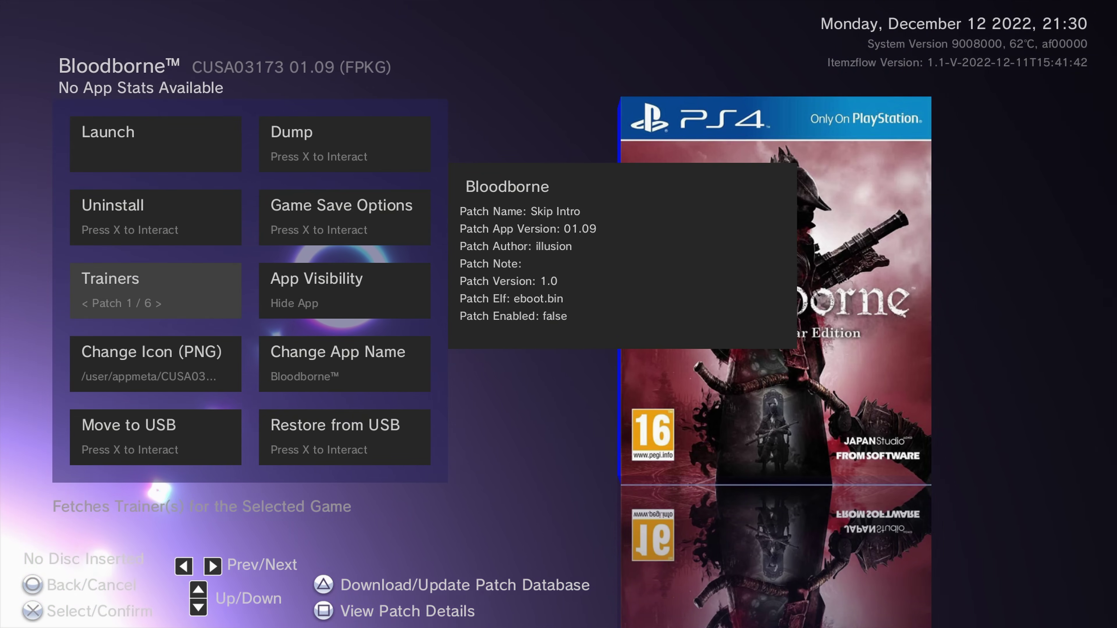
key(Return)
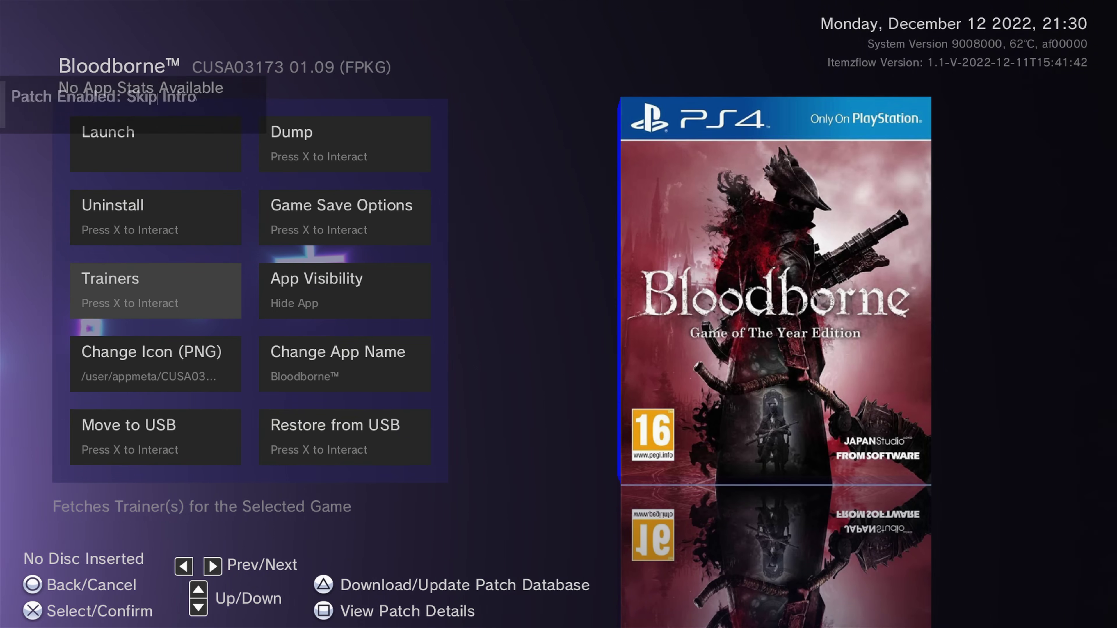
Enable the 60 FPS (With Deltatime) patch in Bloodborne's Trainers
key(Return)
key(Right)
key(Right)
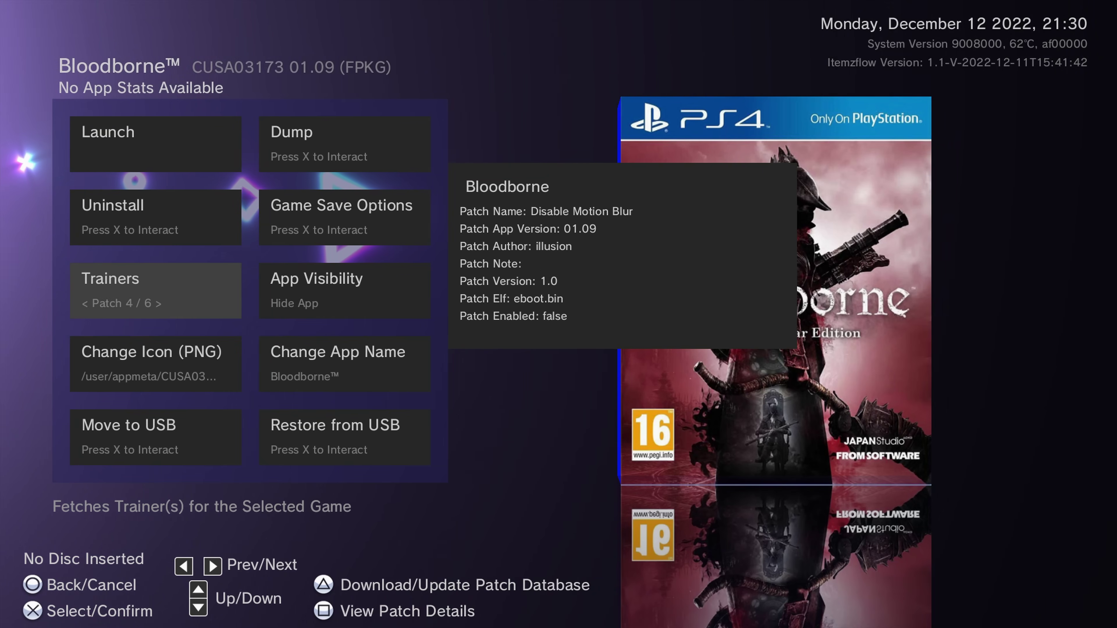
key(Right)
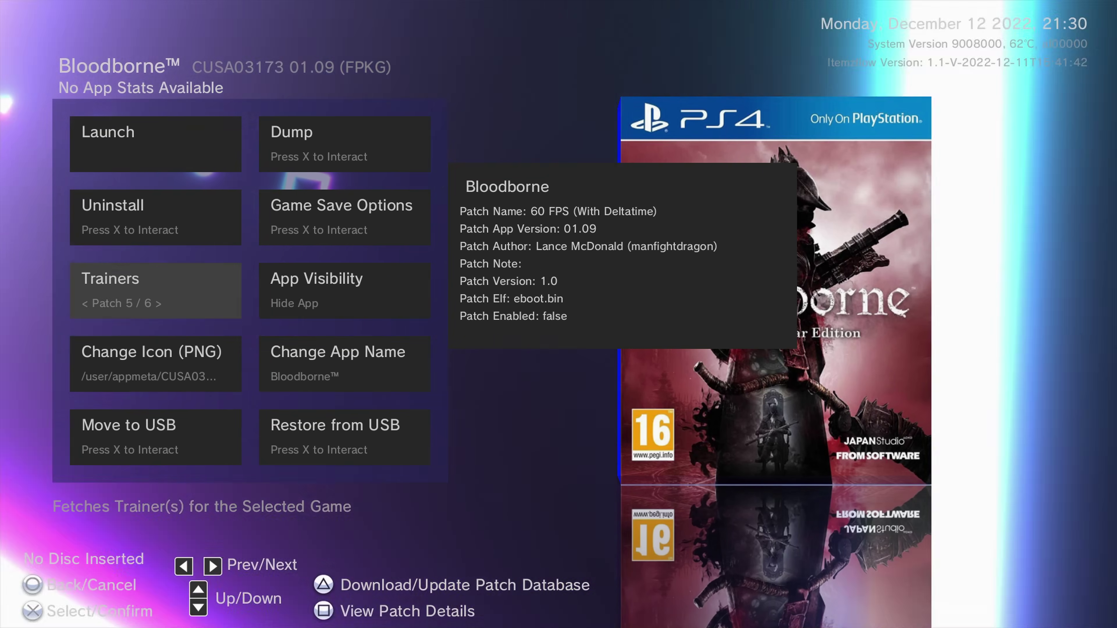
key(Return)
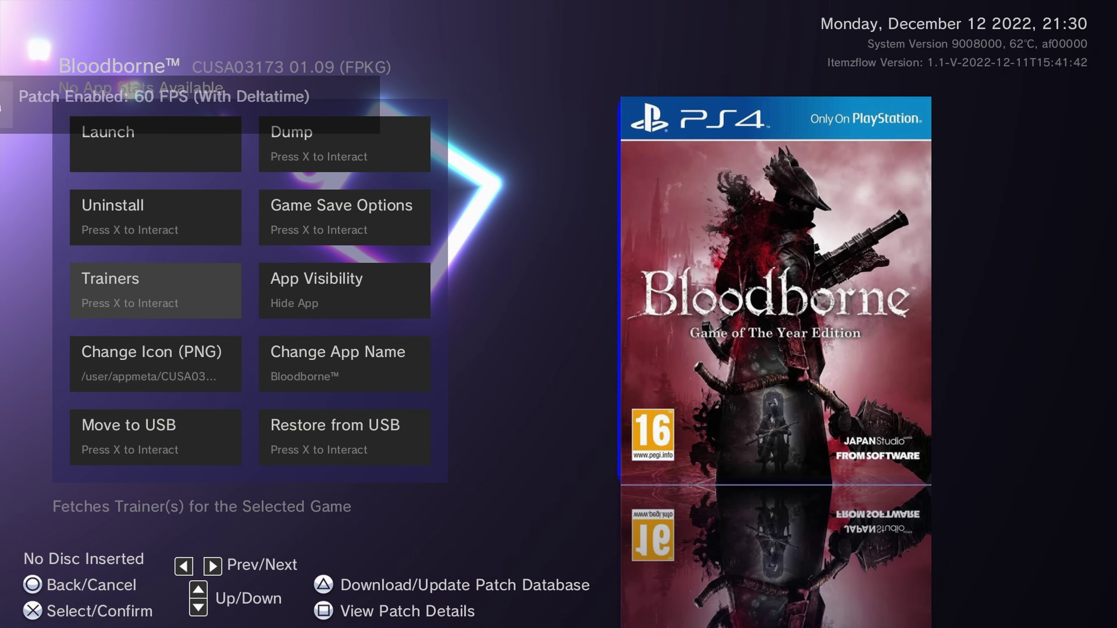
Enable the Resolution Patch (720p) in Bloodborne's Trainers and launch the game
key(Return)
key(Right)
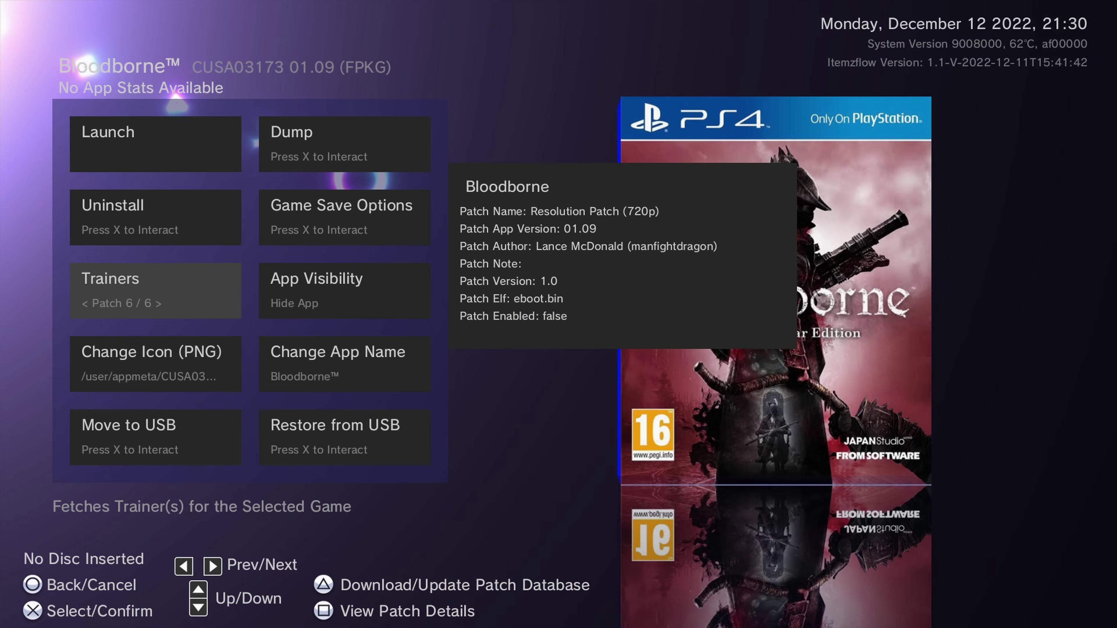
key(Return)
key(Up)
key(Up)
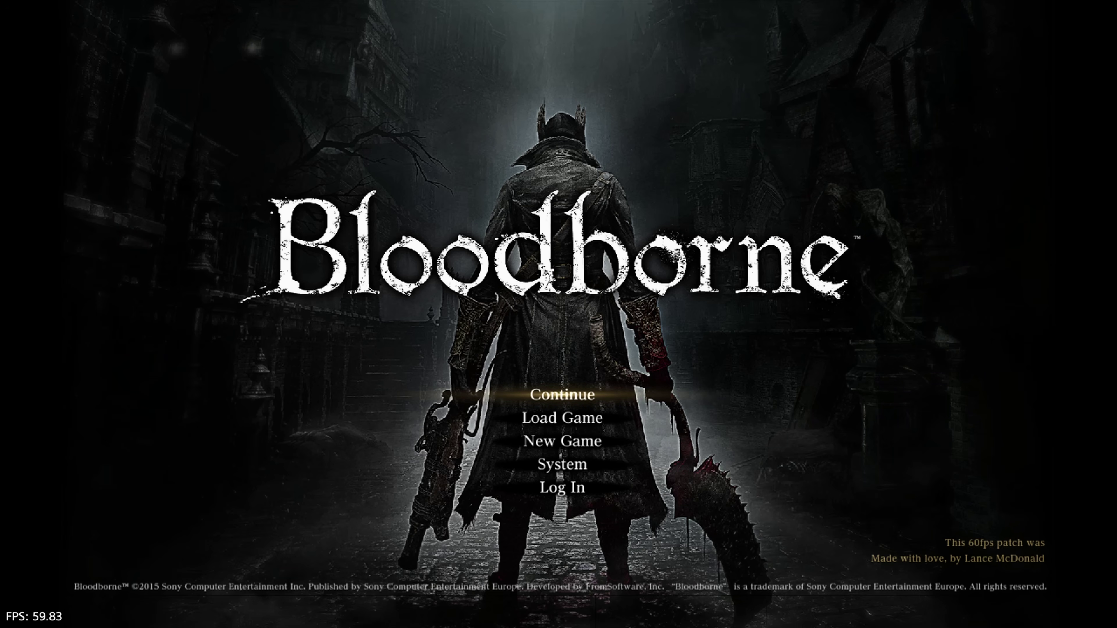
Leave the running game, close the Bloodborne application from the PS4 home screen and return to Itemzflow
key(Escape)
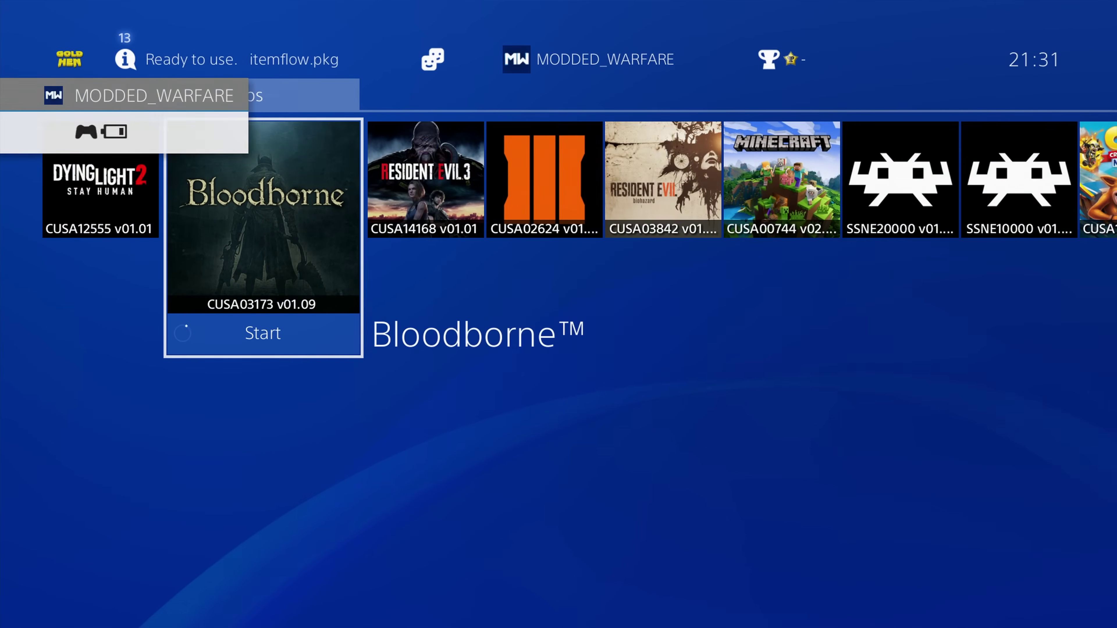
key(Menu)
key(Down)
key(Return)
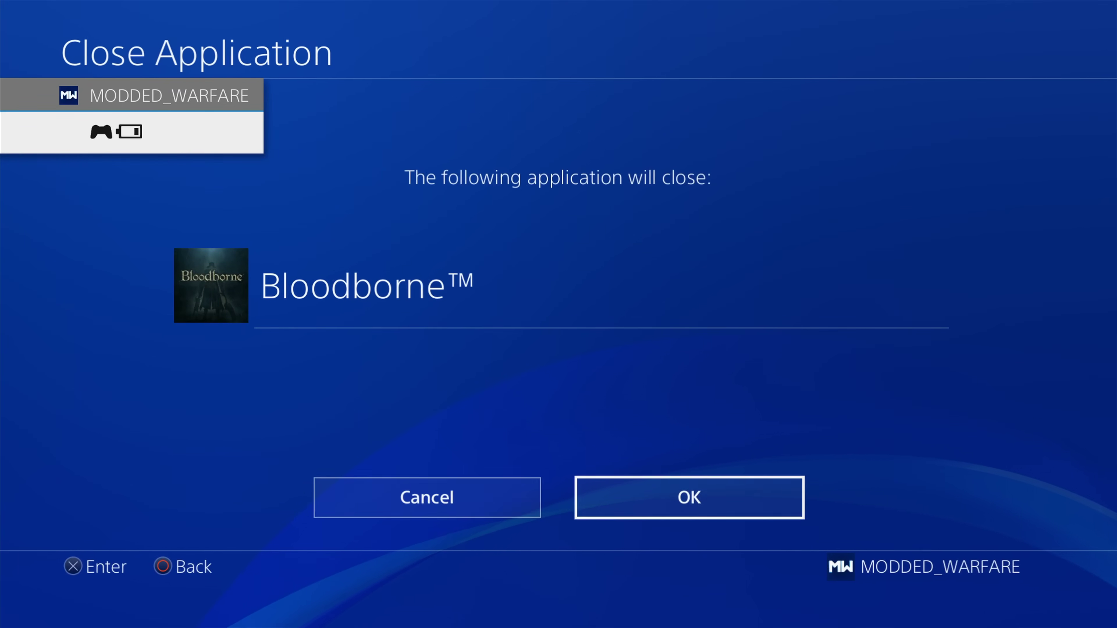
key(Return)
key(Escape)
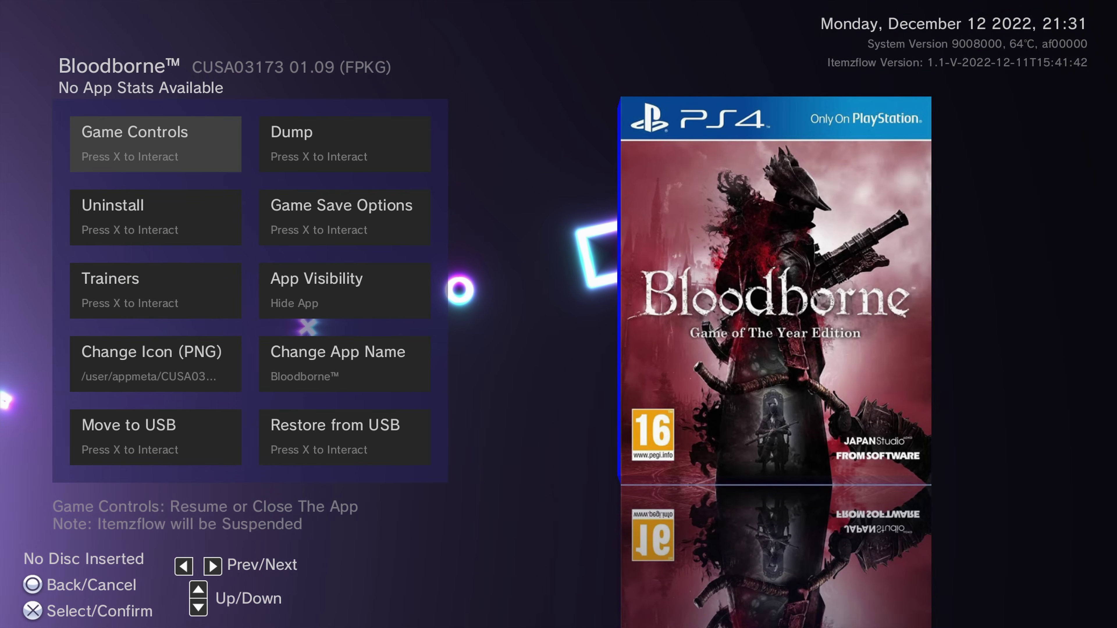
key(Down)
key(Down)
key(Down)
key(Up)
key(Up)
key(Up)
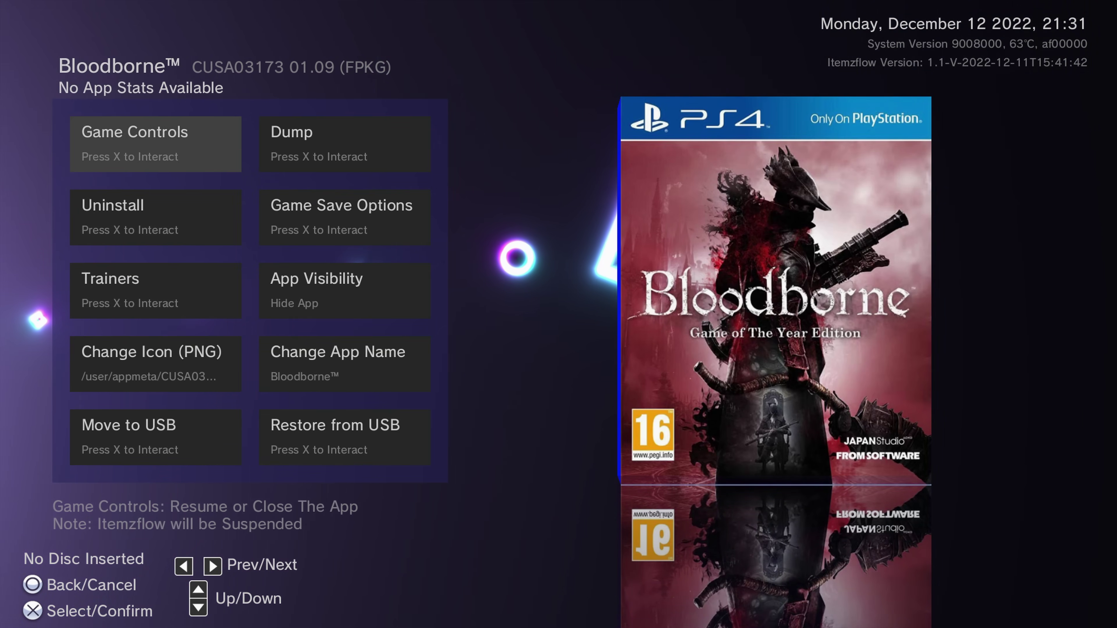
key(Up)
key(Down)
Go back to the library and reopen the options page of Bloodborne
key(Escape)
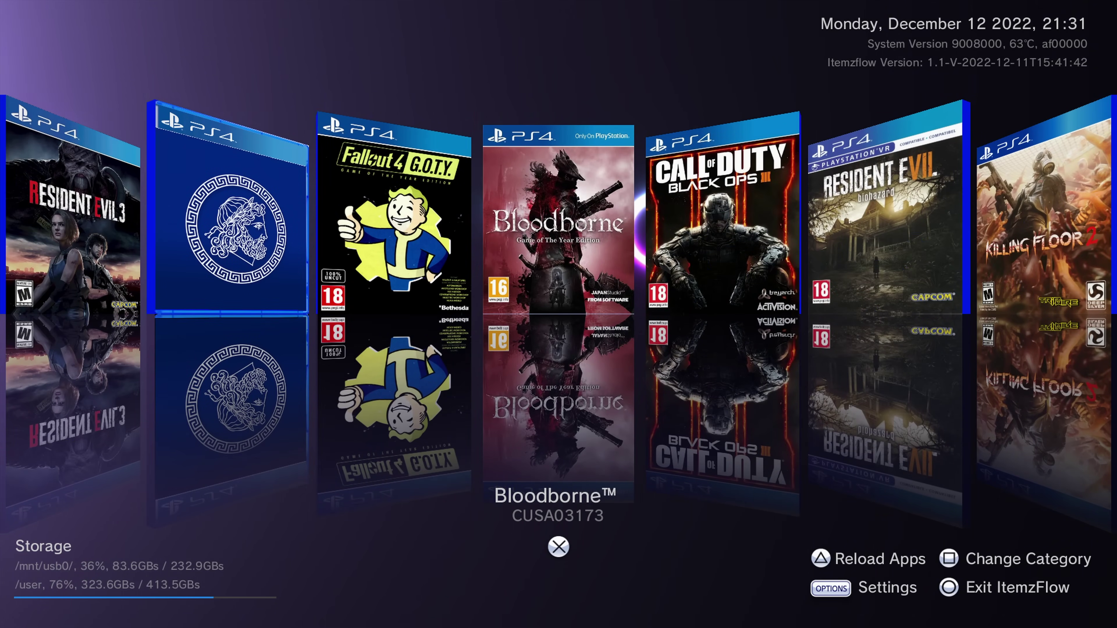
key(Right)
key(Left)
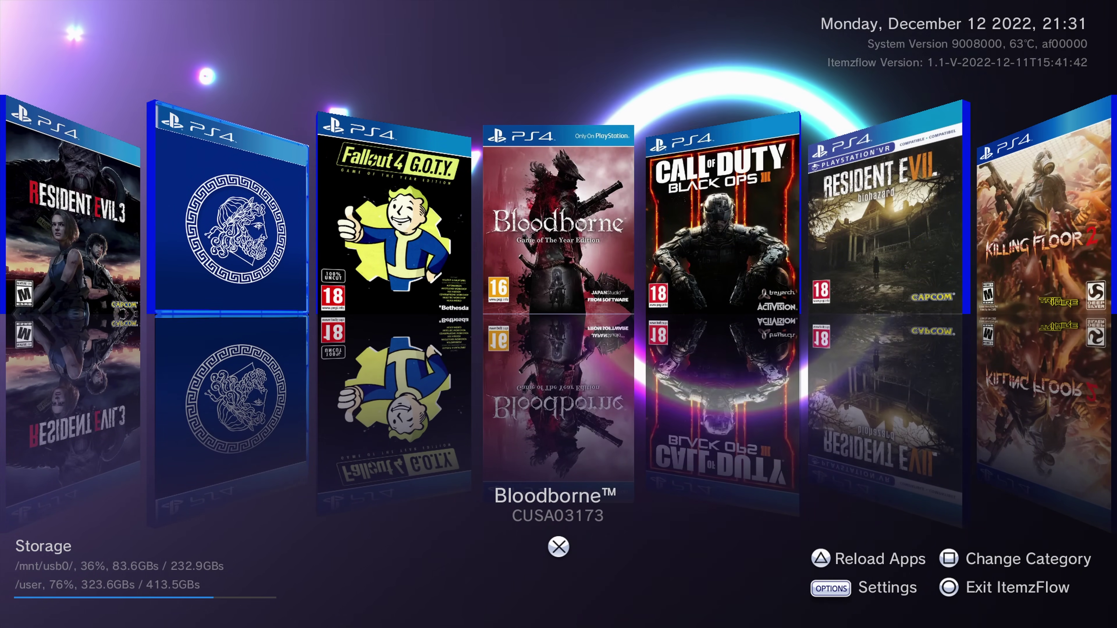
key(Return)
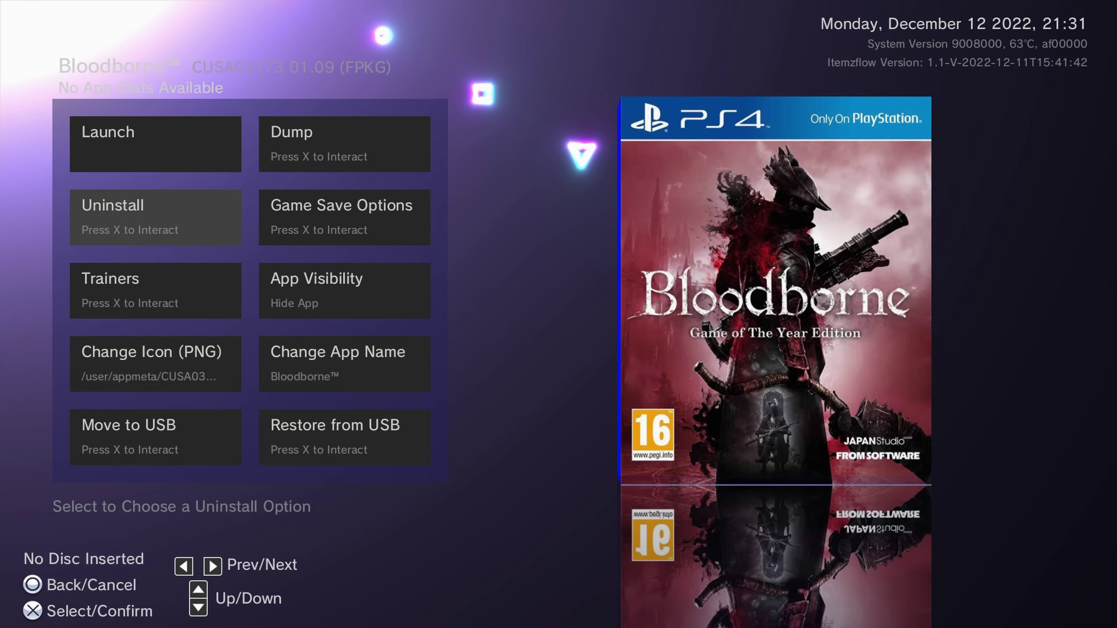
Hide Bloodborne from the PS4's app.db with App Visibility and unhide it again
key(Down)
key(Right)
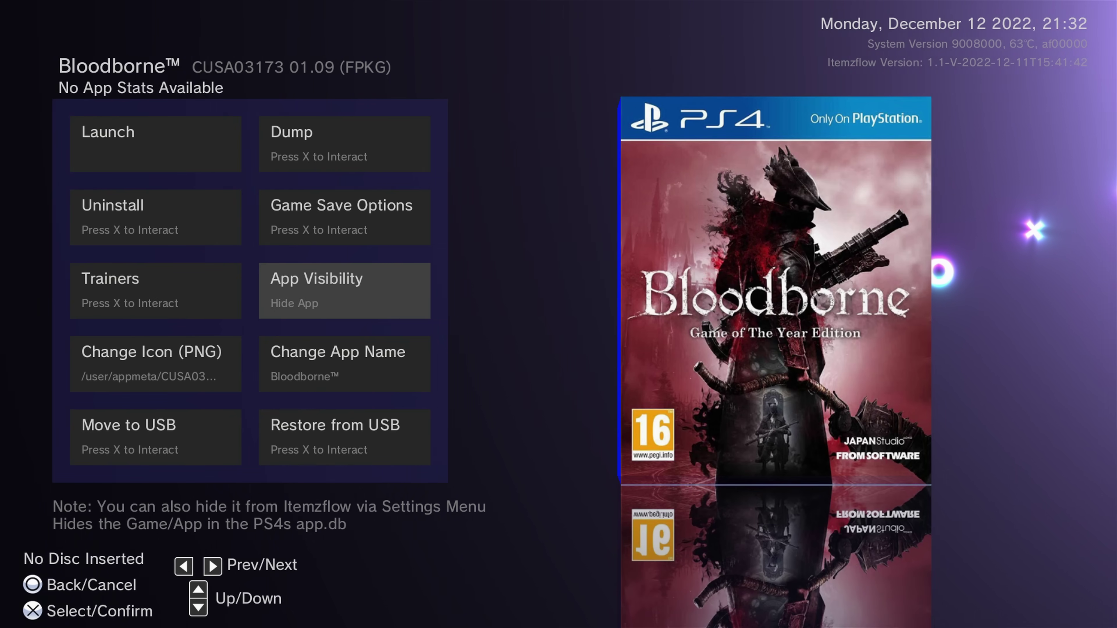
key(Down)
key(Up)
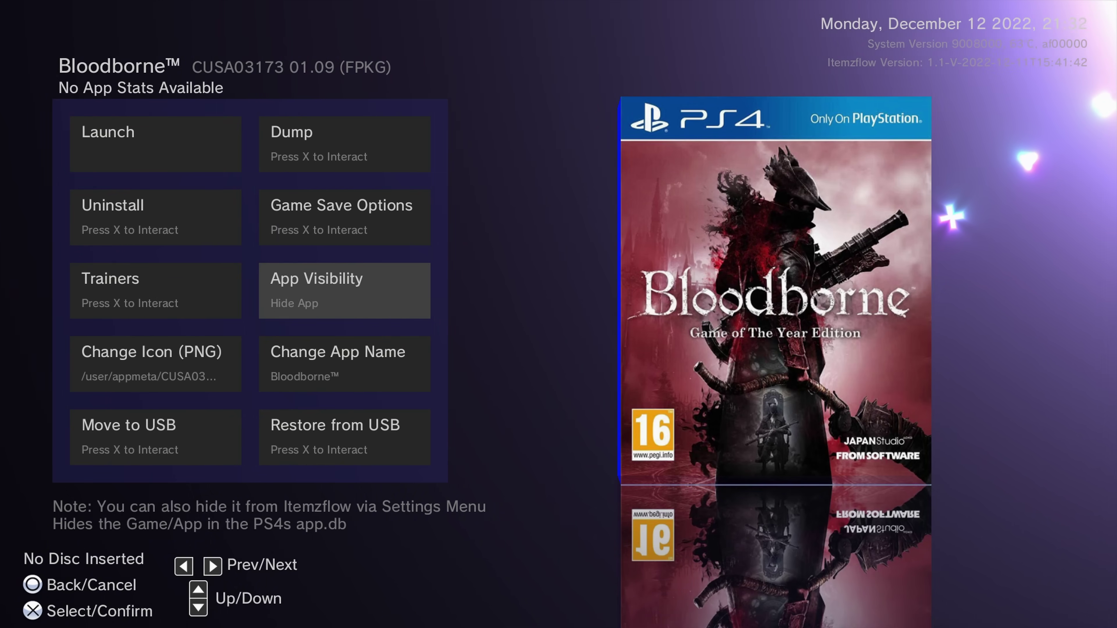
key(Return)
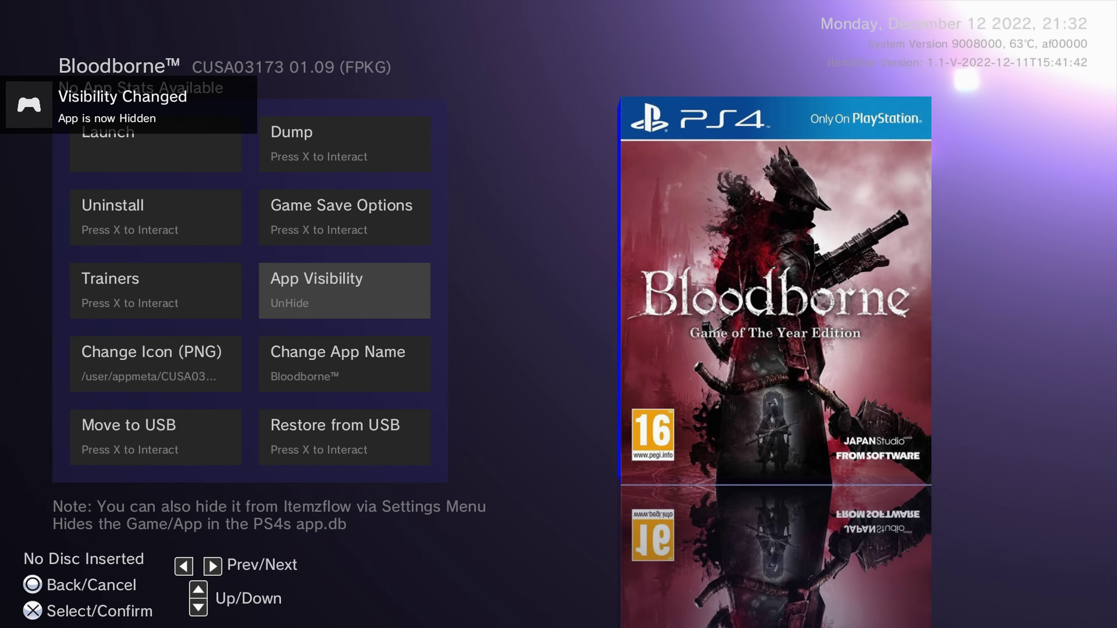
key(Return)
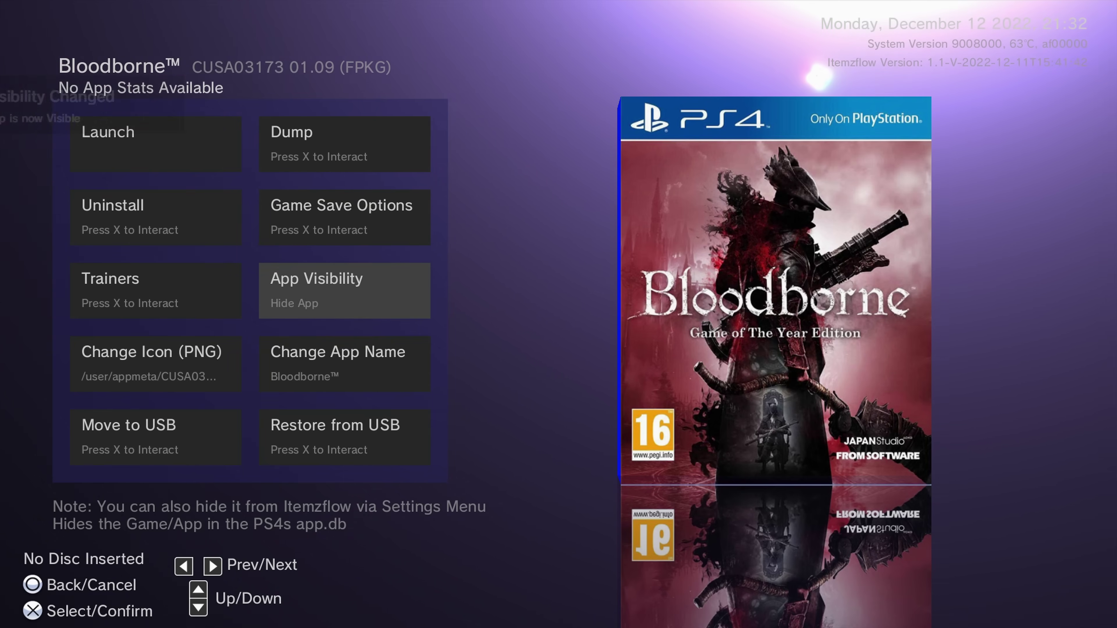
Examine the descriptions of the Change Icon (PNG) and Change App Name options for Bloodborne
key(Down)
key(Left)
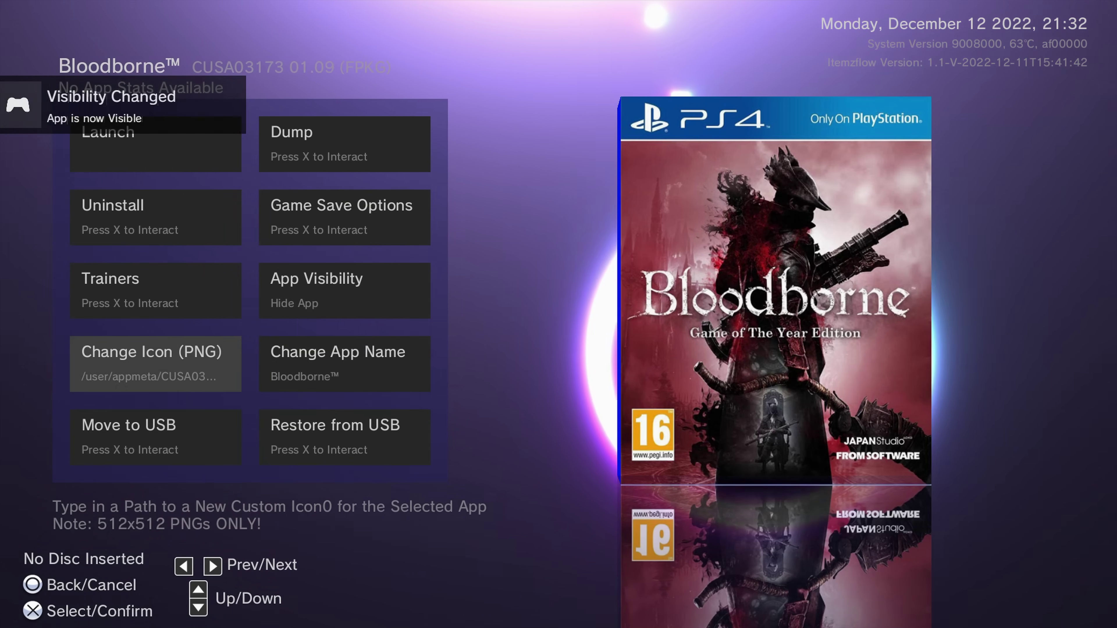
key(Right)
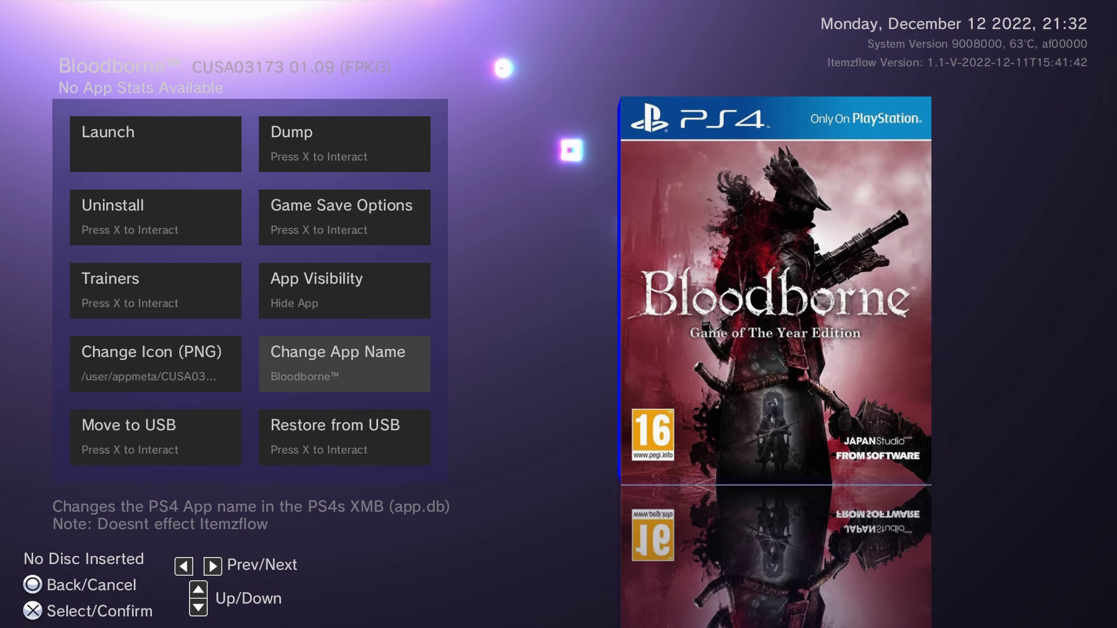
key(Left)
key(Right)
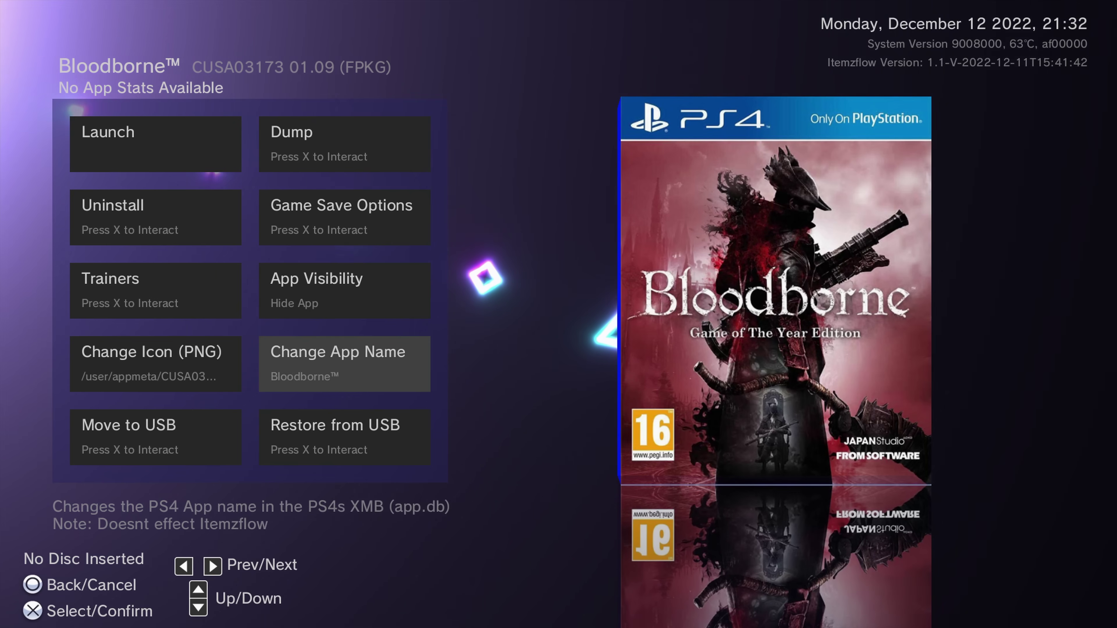
Cancel the app name change, look up Bloodborne's title in the Backups folder on the PS4 home screen and return to Itemzflow
key(Return)
key(Escape)
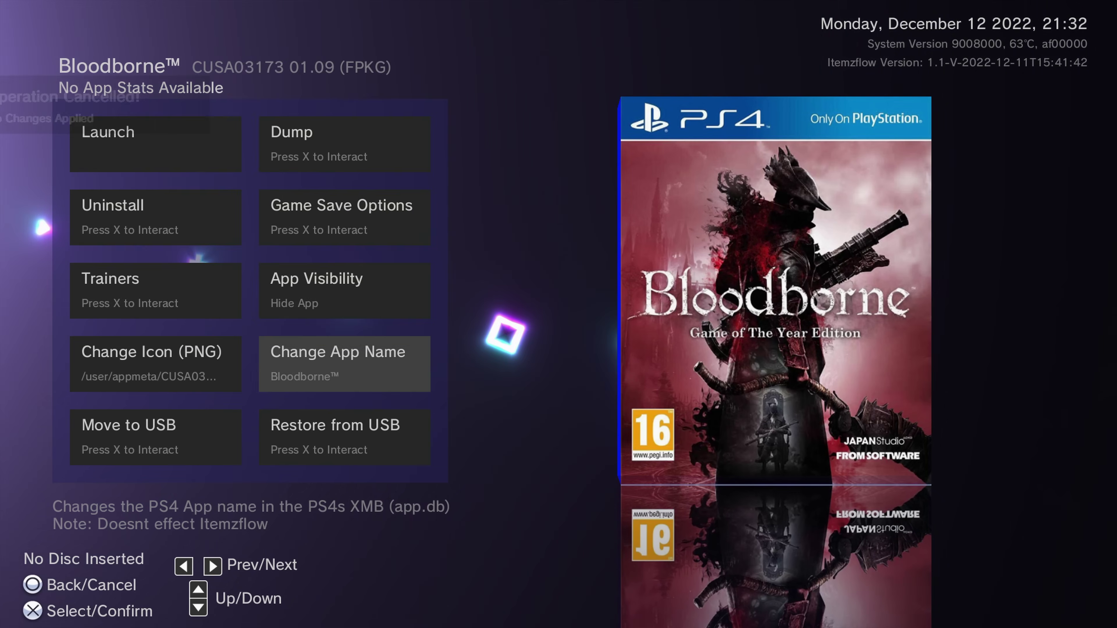
key(super)
key(Right)
key(Return)
key(Right)
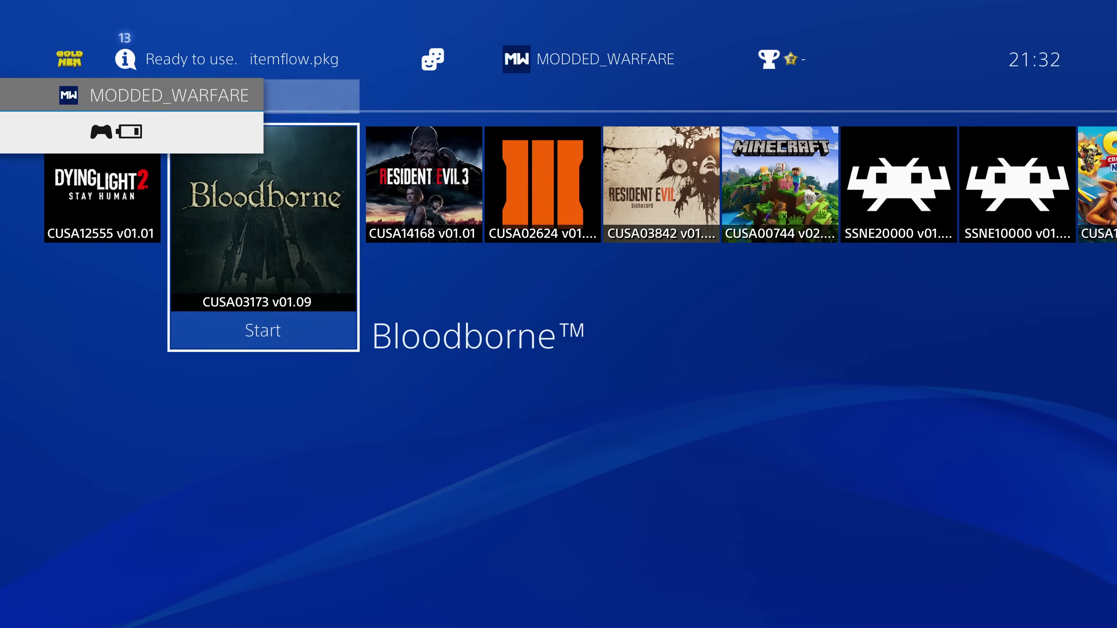
key(Right)
key(Left)
key(Escape)
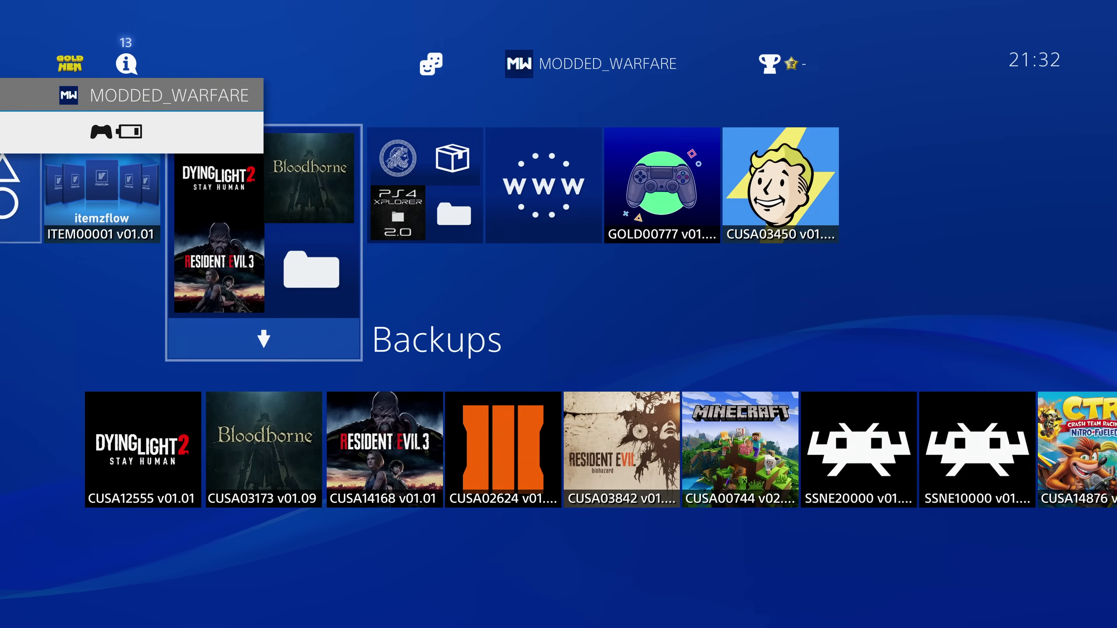
key(Left)
key(Return)
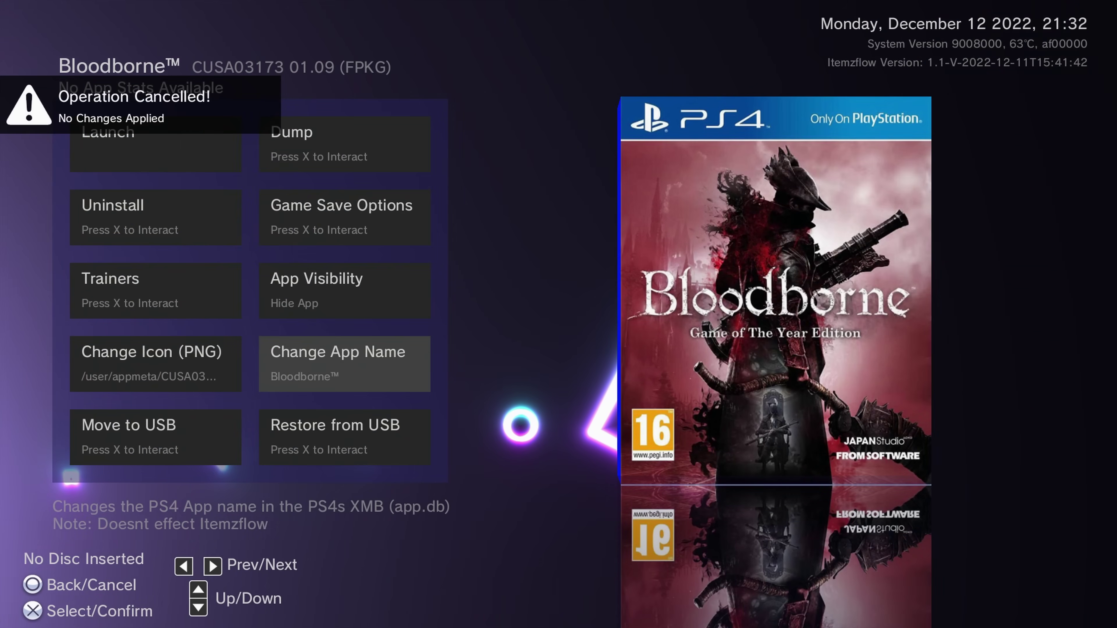
Change the app name to "Bloodborne" without the trademark symbol and check it in the PS4 home screen's Backups folder
key(Return)
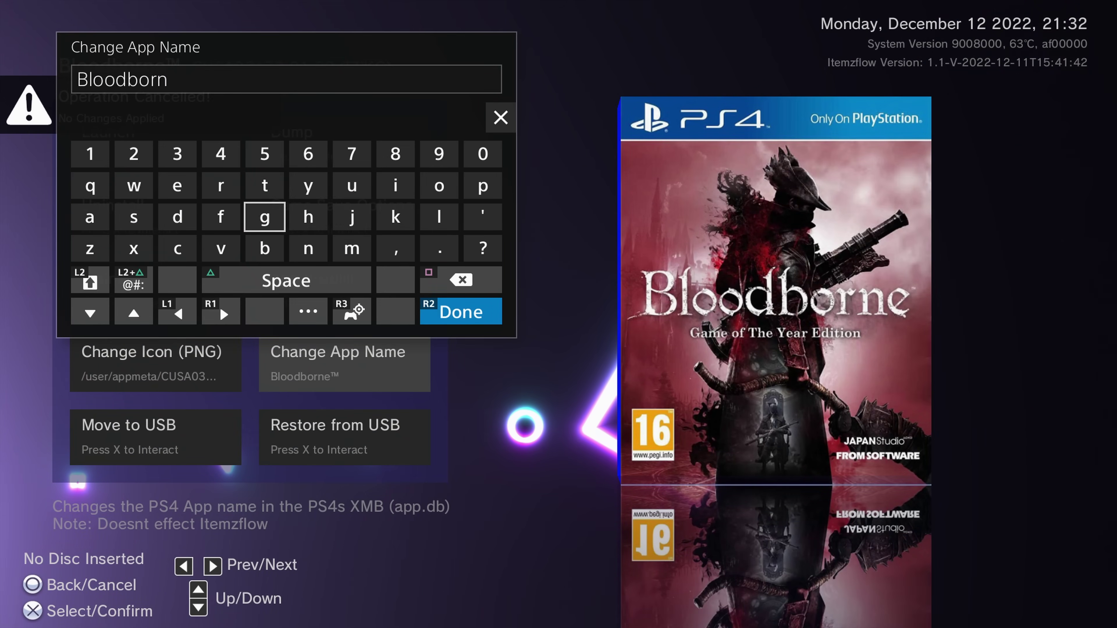
key(Escape)
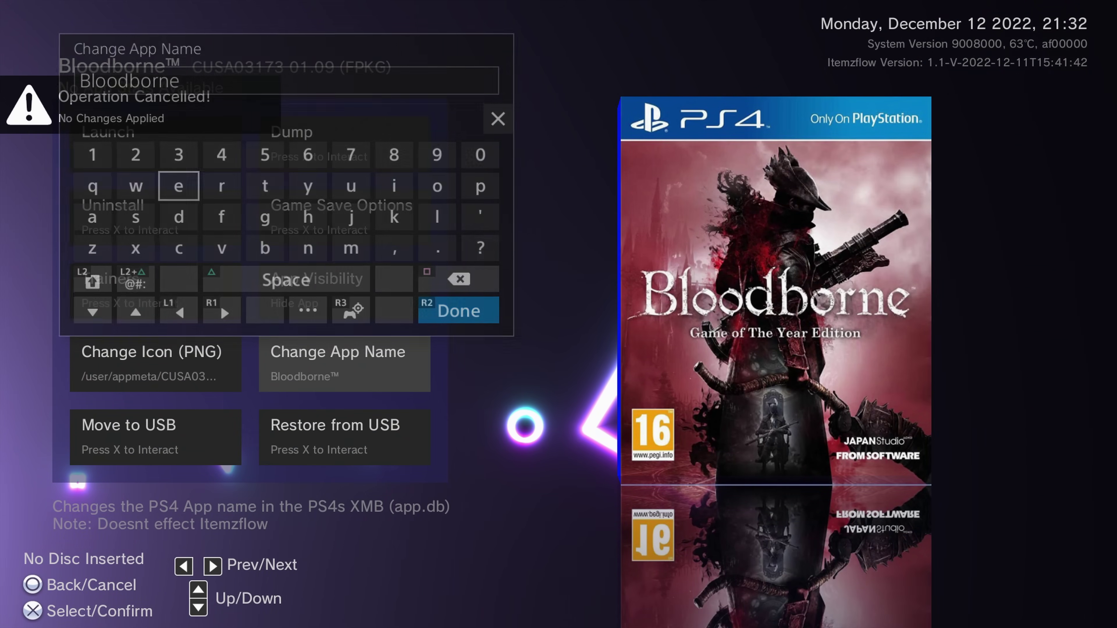
key(Down)
key(Up)
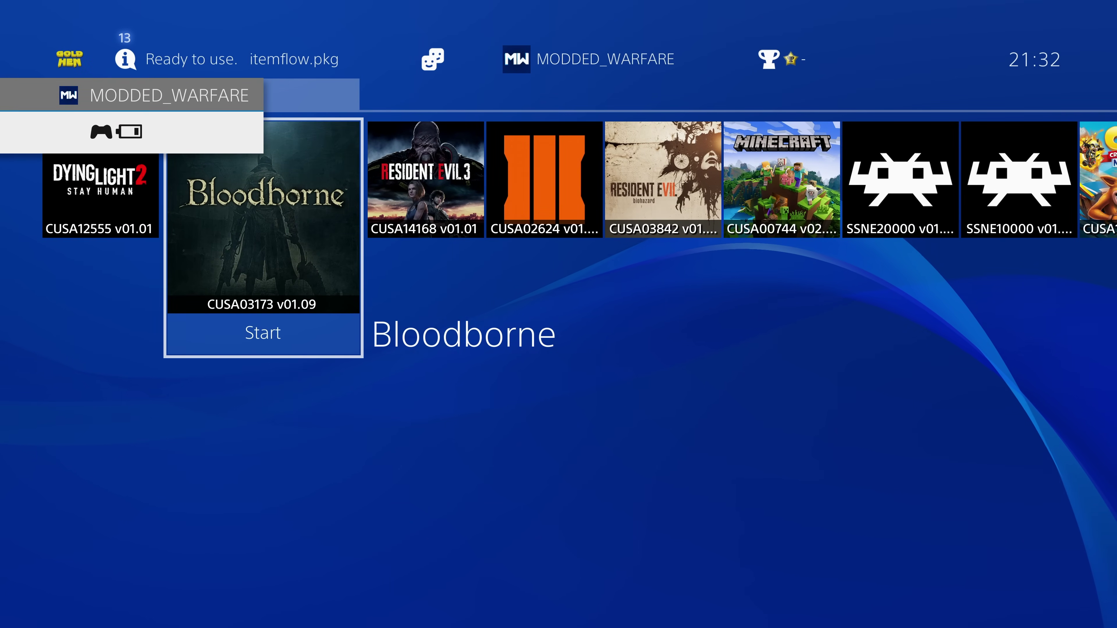
key(Escape)
key(Up)
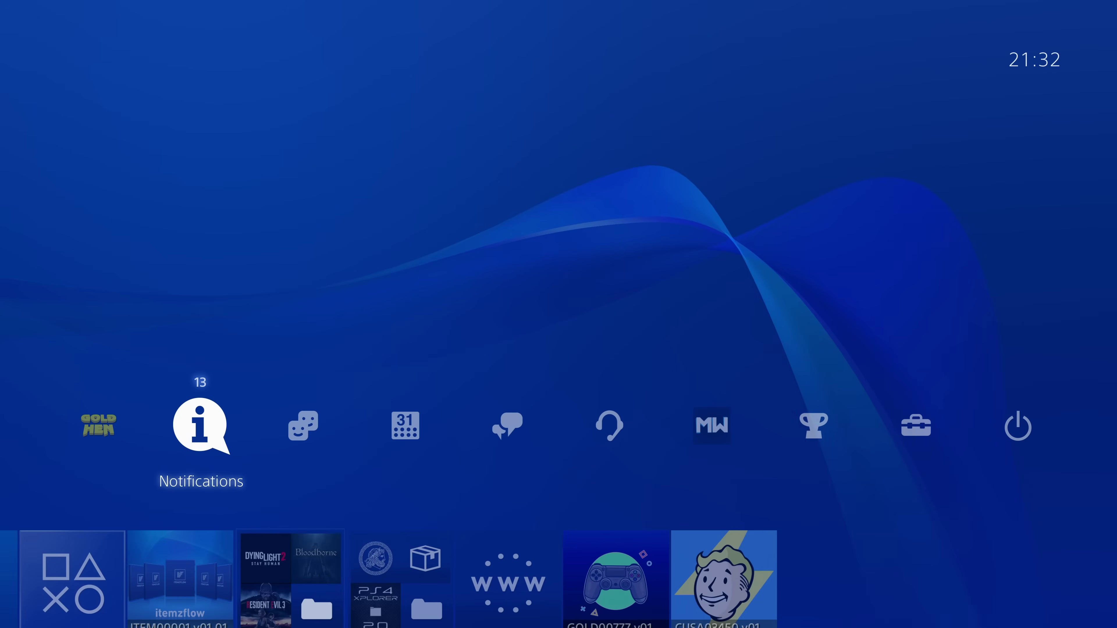
key(Down)
key(Left)
key(Return)
Examine the descriptions of the Move to USB and Restore from USB options for Bloodborne
key(Down)
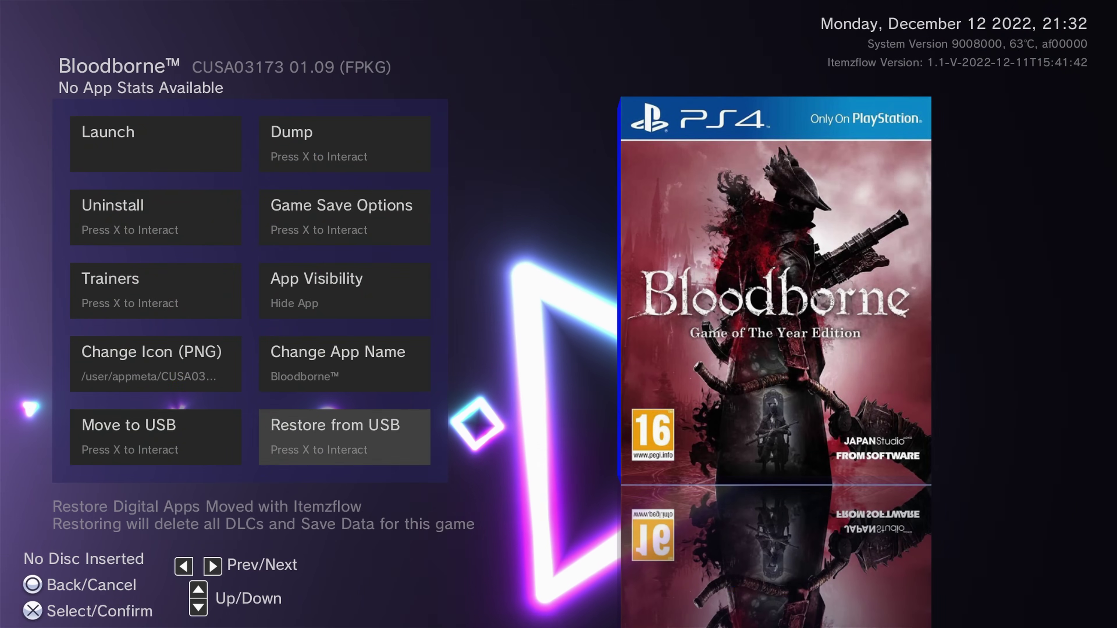
key(Left)
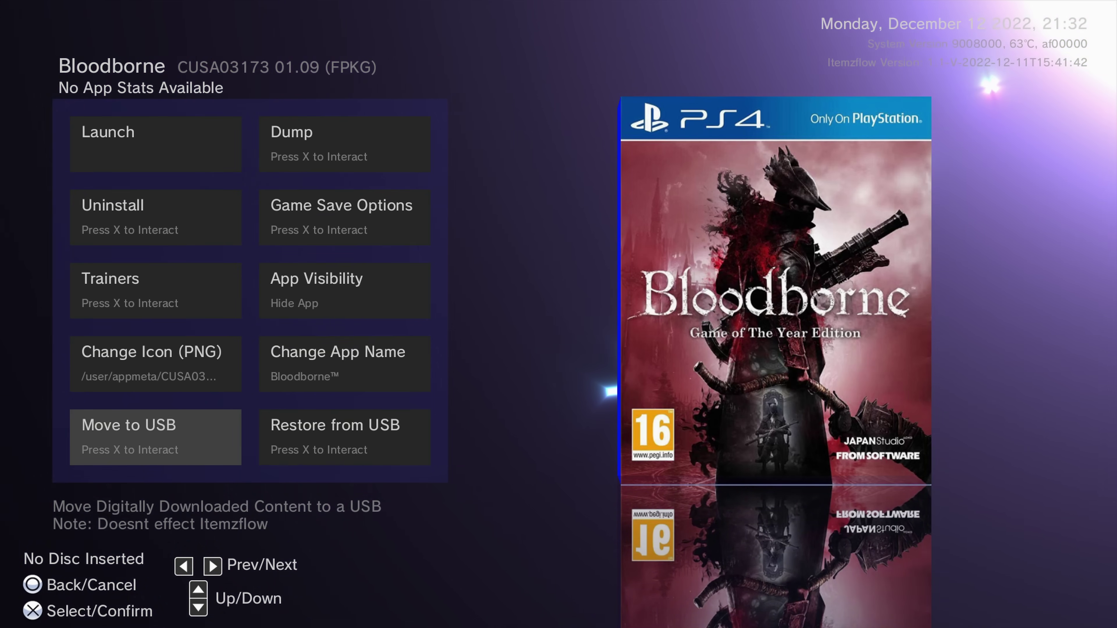
key(Right)
key(Left)
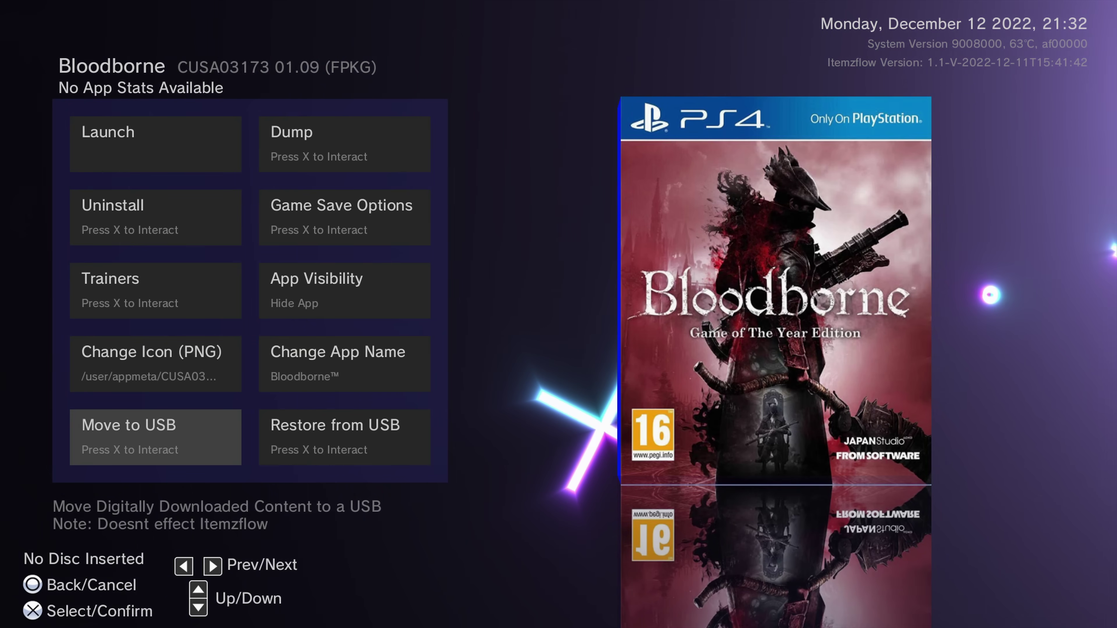
key(Right)
key(Left)
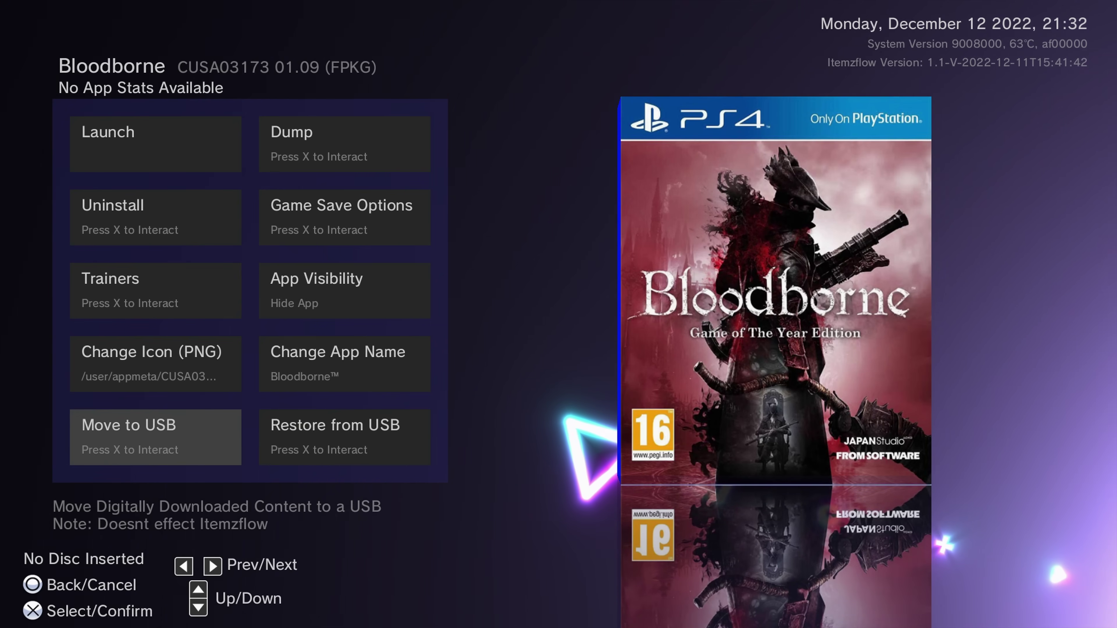
key(Right)
key(Left)
key(Right)
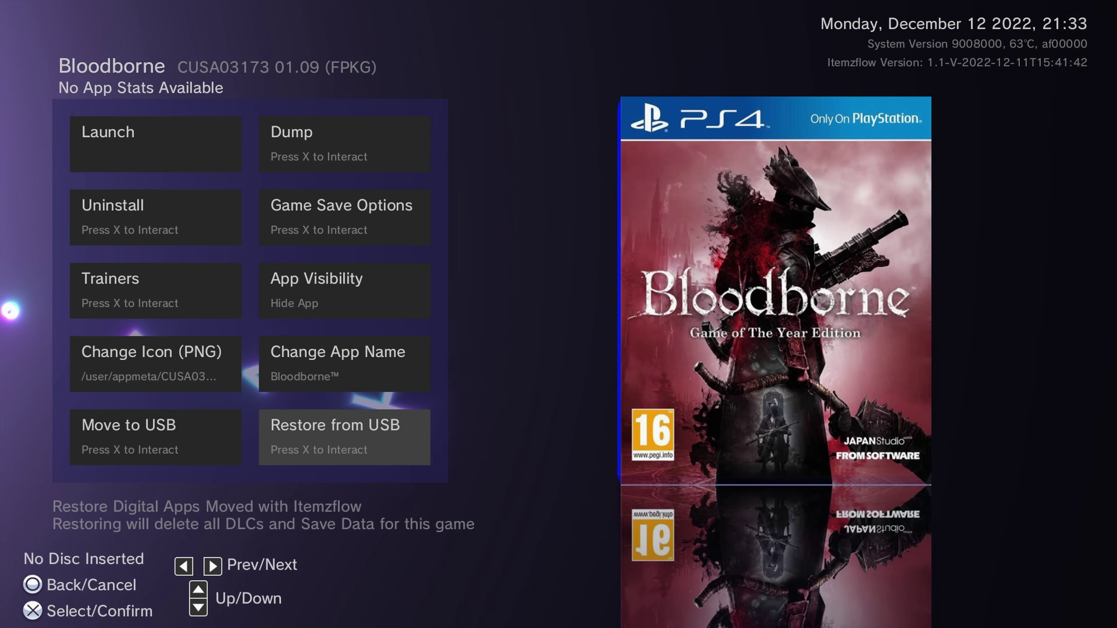
key(Up)
key(Up)
key(Up)
key(Up)
key(Left)
key(Down)
key(Down)
key(Down)
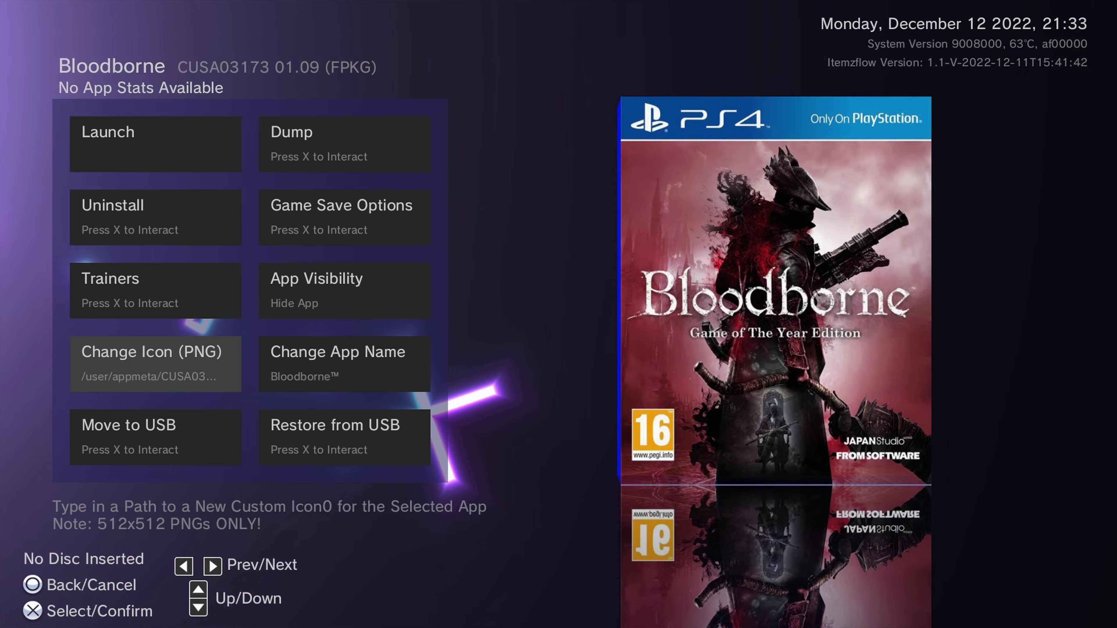
key(Up)
key(Down)
key(Down)
key(Up)
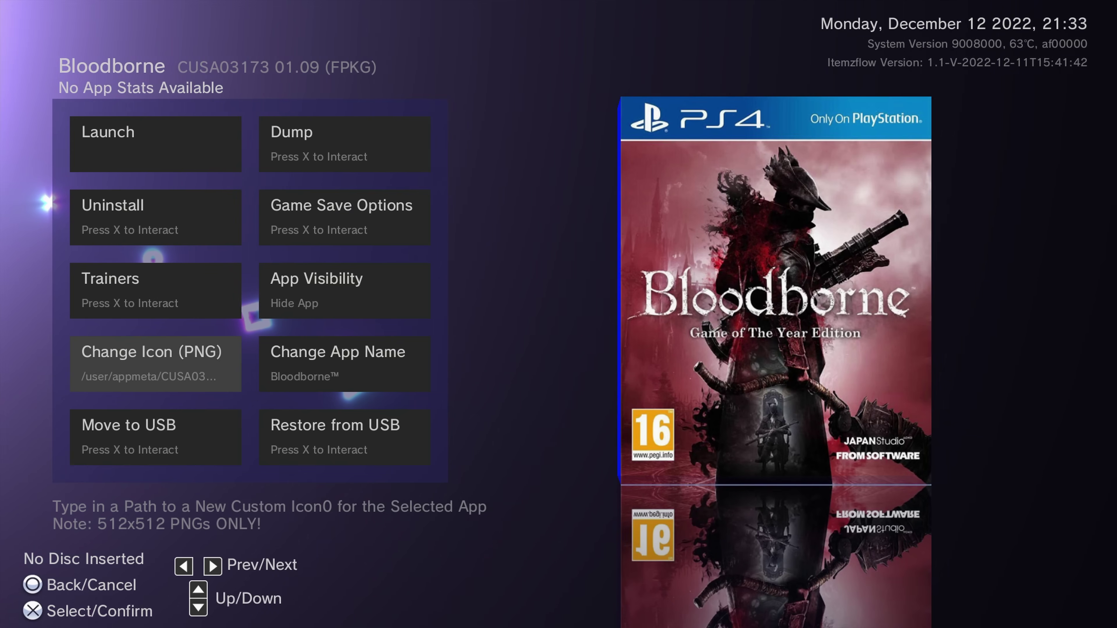
key(Up)
key(Up)
key(Up)
key(Right)
key(Down)
key(Down)
key(Down)
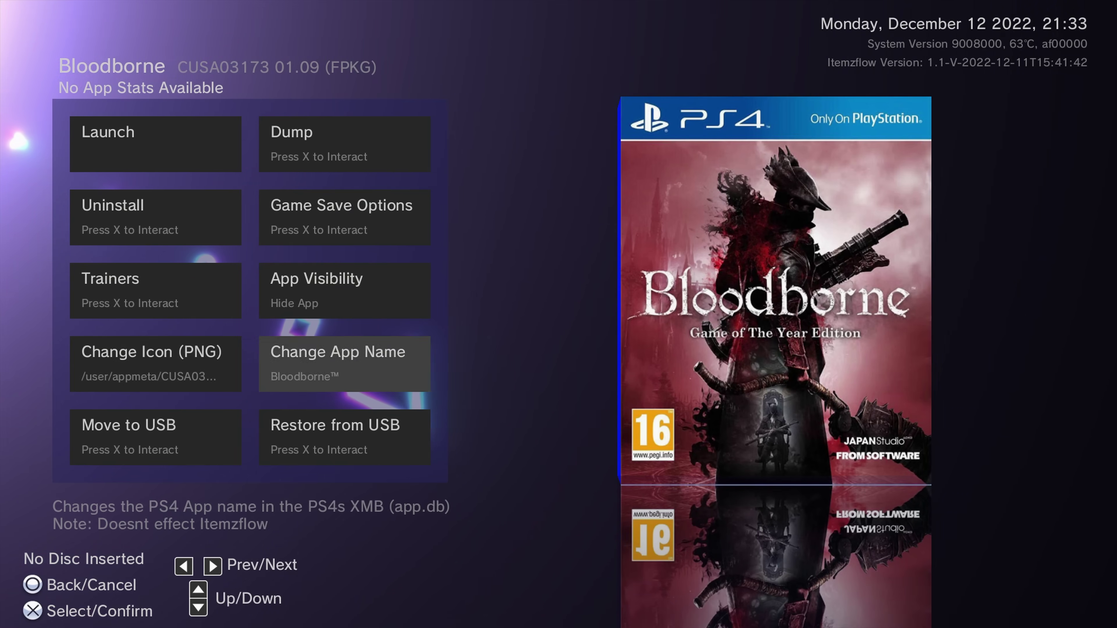
key(Left)
key(Up)
key(Up)
key(Right)
Leave Bloodborne's options page and open the Itemzflow settings
key(Escape)
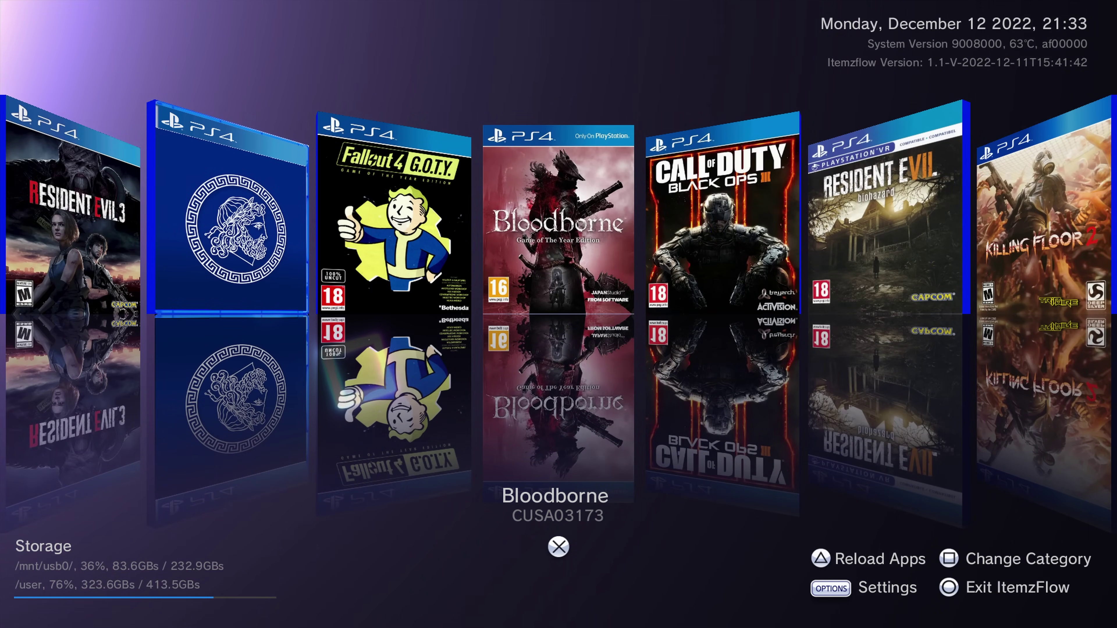
key(Menu)
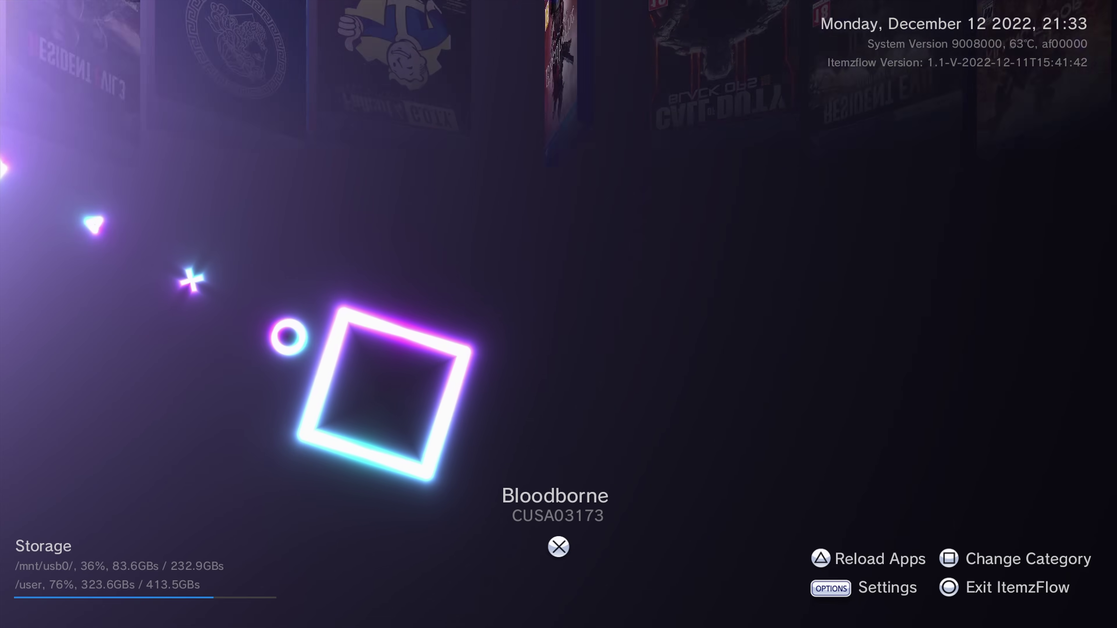
key(Down)
key(Down)
key(Up)
key(Up)
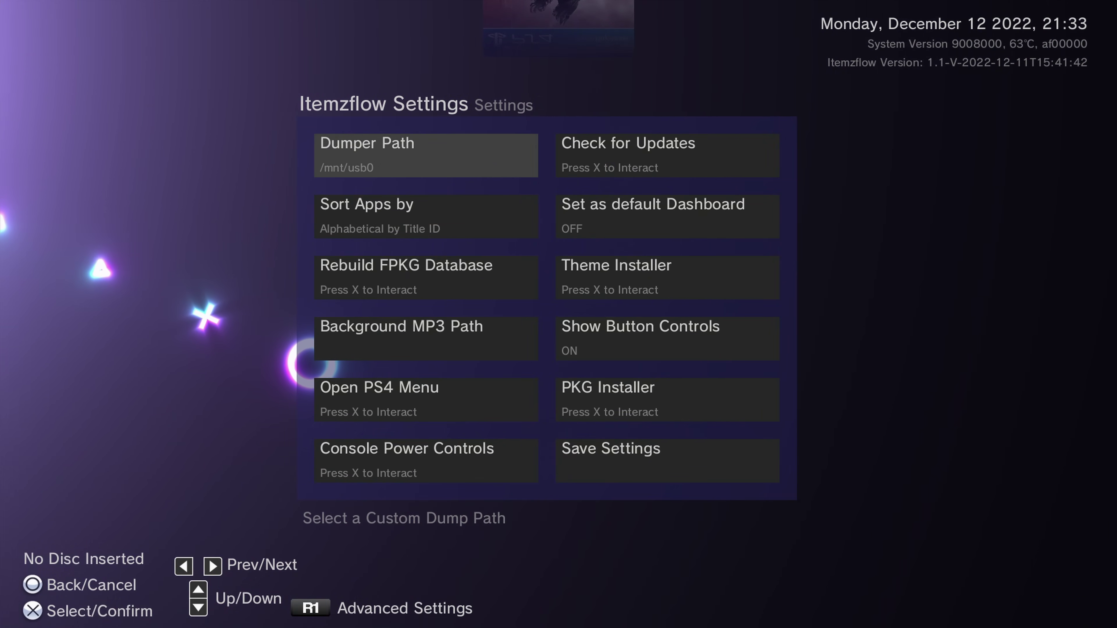
key(Right)
key(Left)
key(Down)
key(Up)
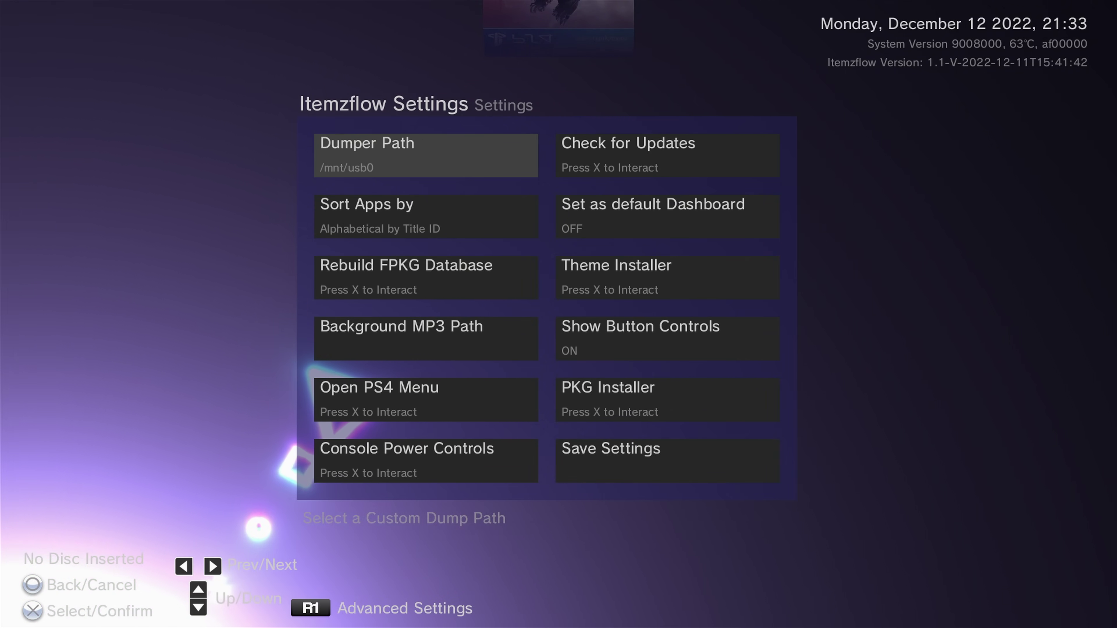
Start choosing a new Dumper Path and enter the /user/data folder
key(Return)
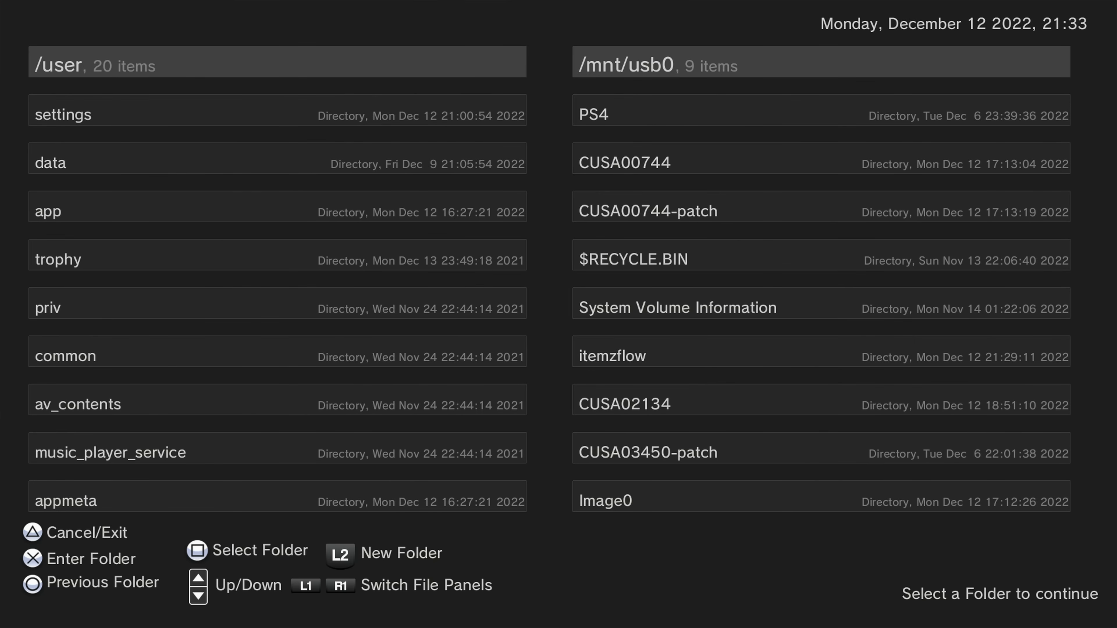
key(Down)
key(Down)
key(Down)
key(Down)
key(Up)
key(Up)
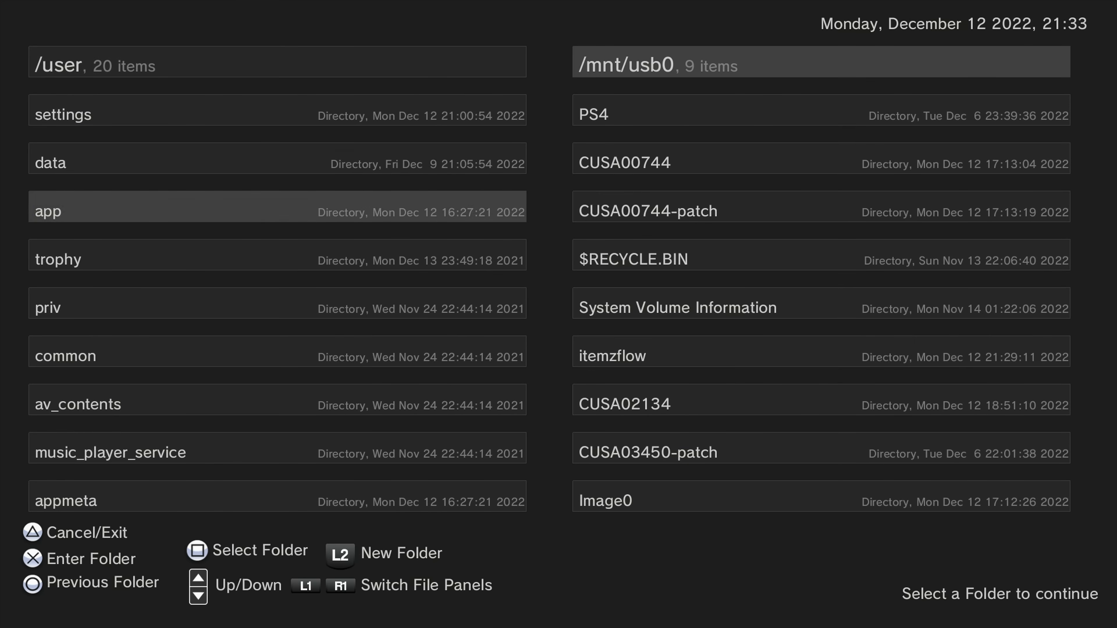
key(Return)
Create a new folder named dumps in /user/data
key(Down)
key(Down)
key(Down)
key(Down)
key(Down)
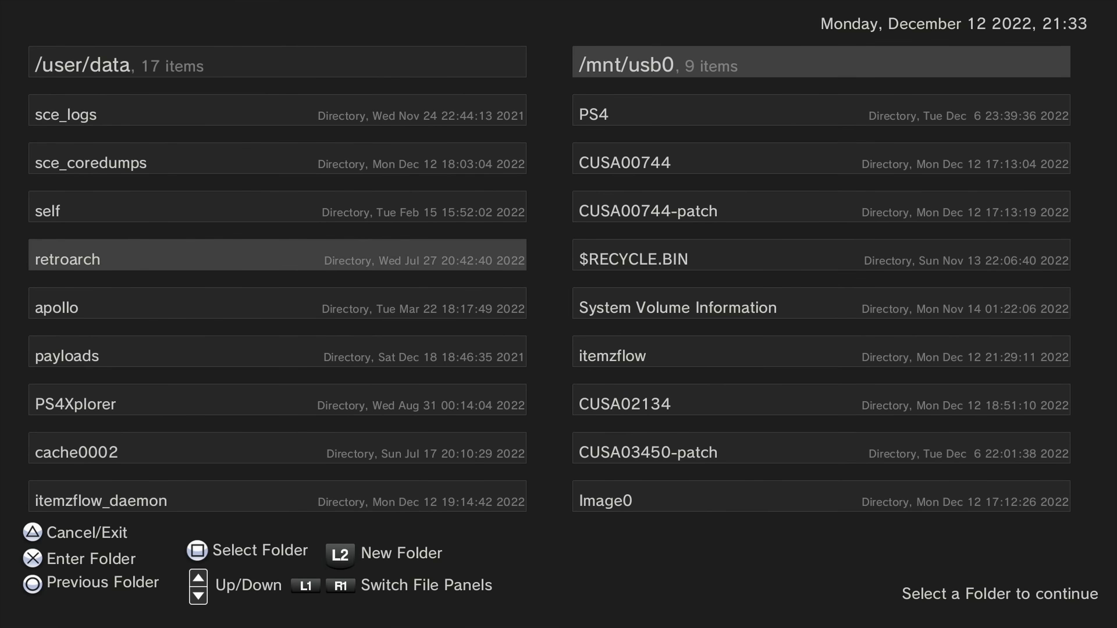
key(Up)
key(Up)
key(Up)
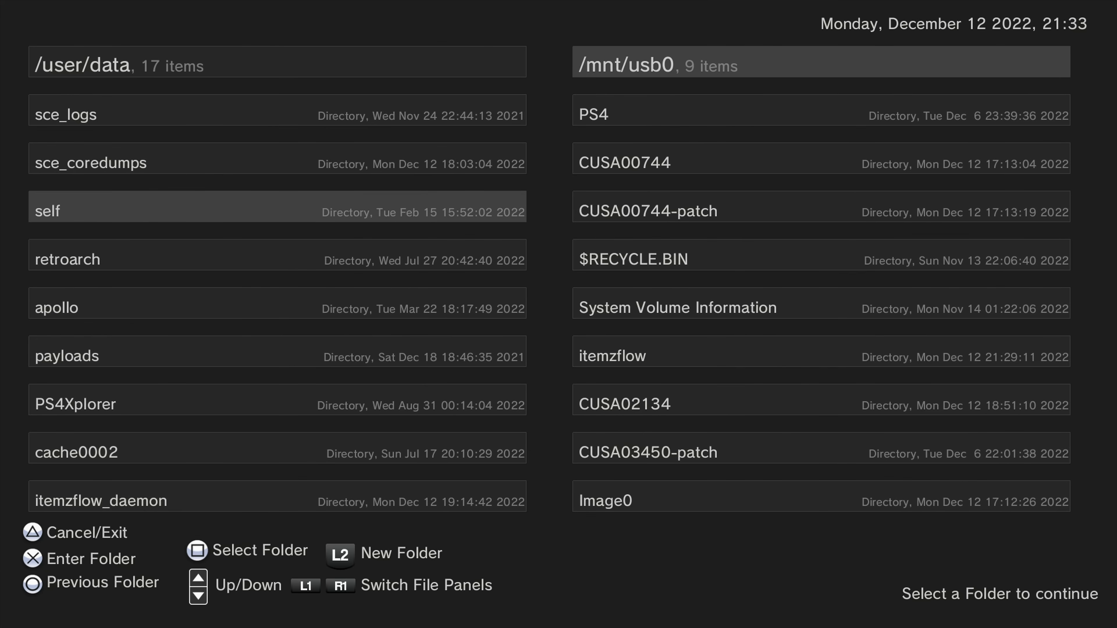
key(ctrl+shift+n)
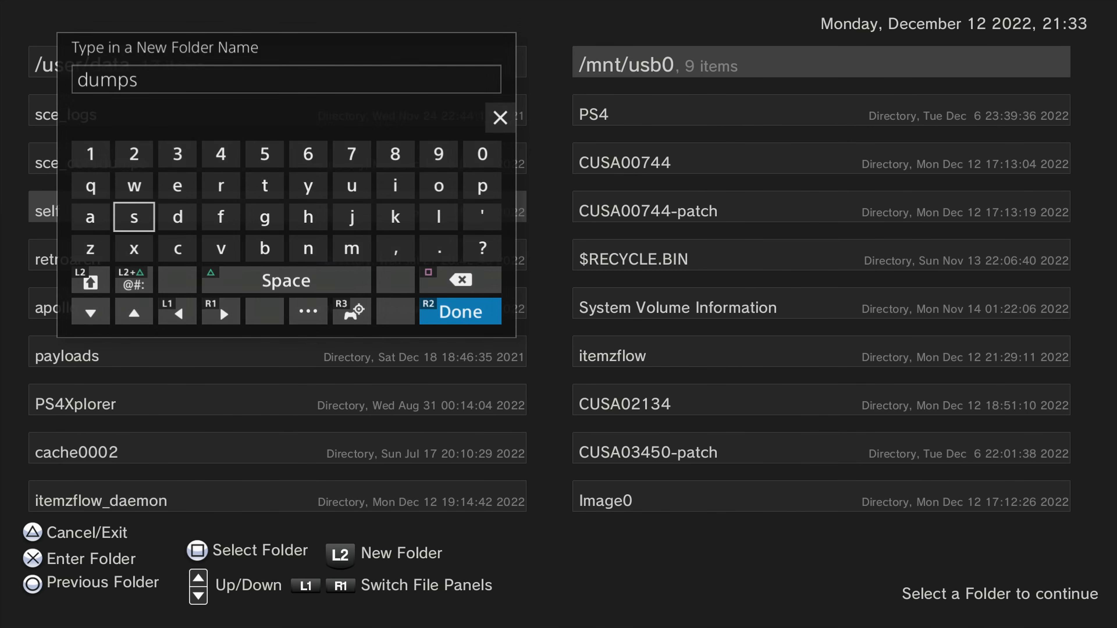
key(Return)
Enter the dumps folder and set /user/data/dumps as the Dumper Path
key(Down)
key(Down)
key(Down)
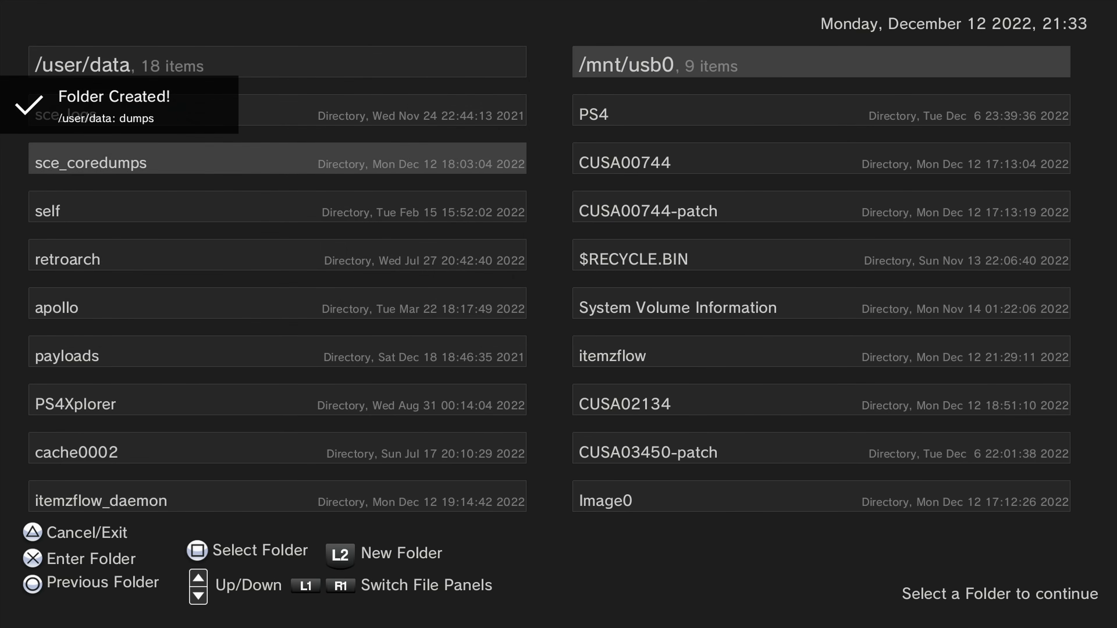
key(Up)
key(Up)
key(Up)
key(Up)
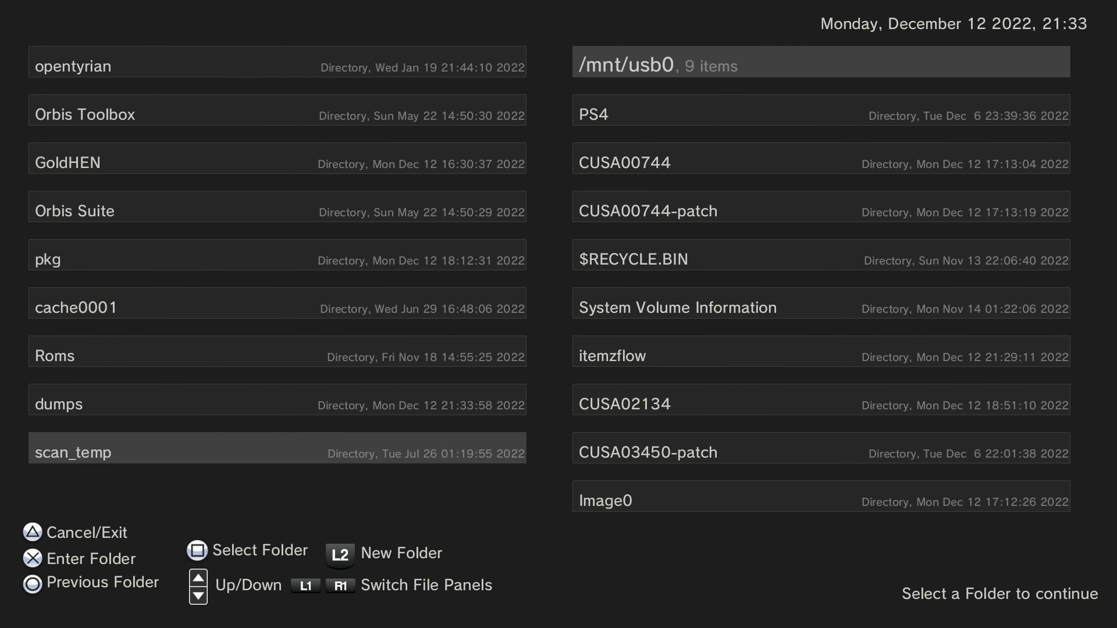
key(Down)
key(Down)
key(Up)
key(Up)
key(Up)
key(Up)
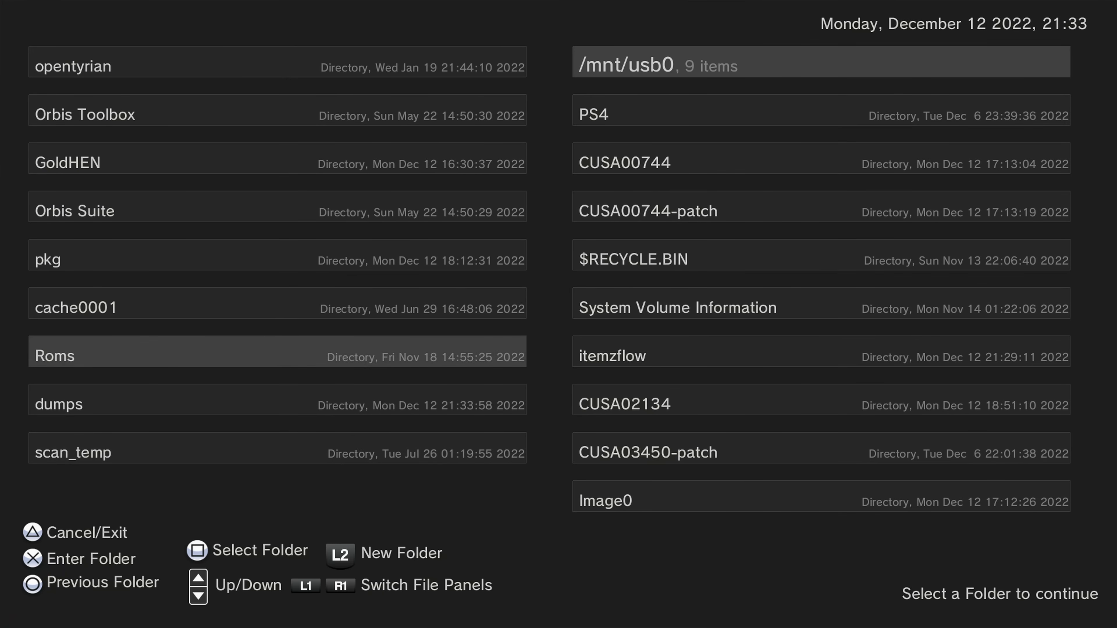
key(Down)
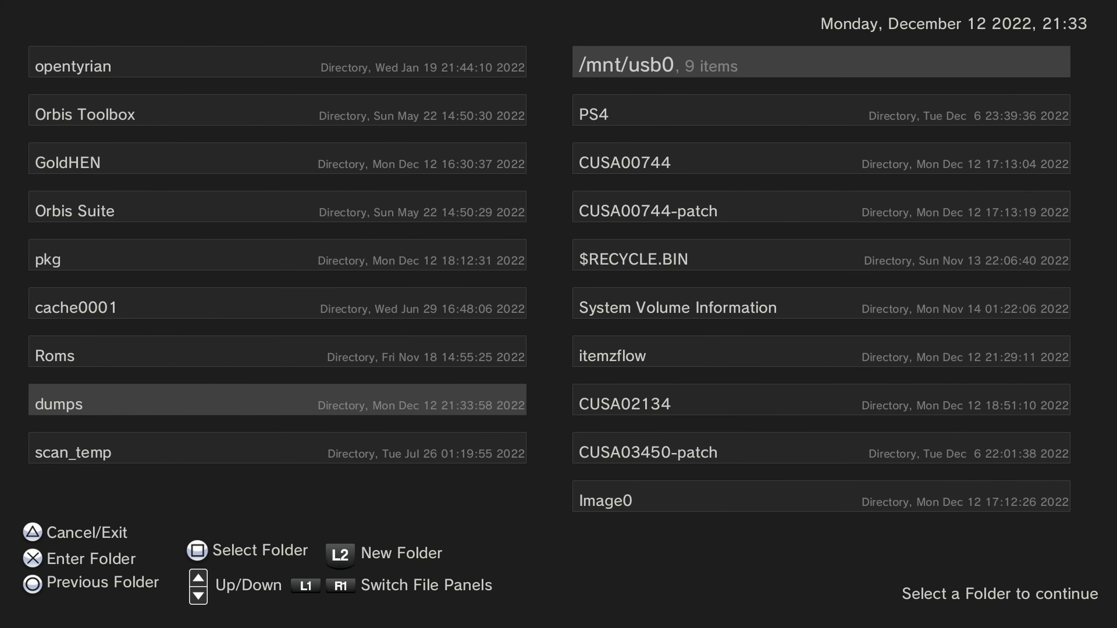
key(Return)
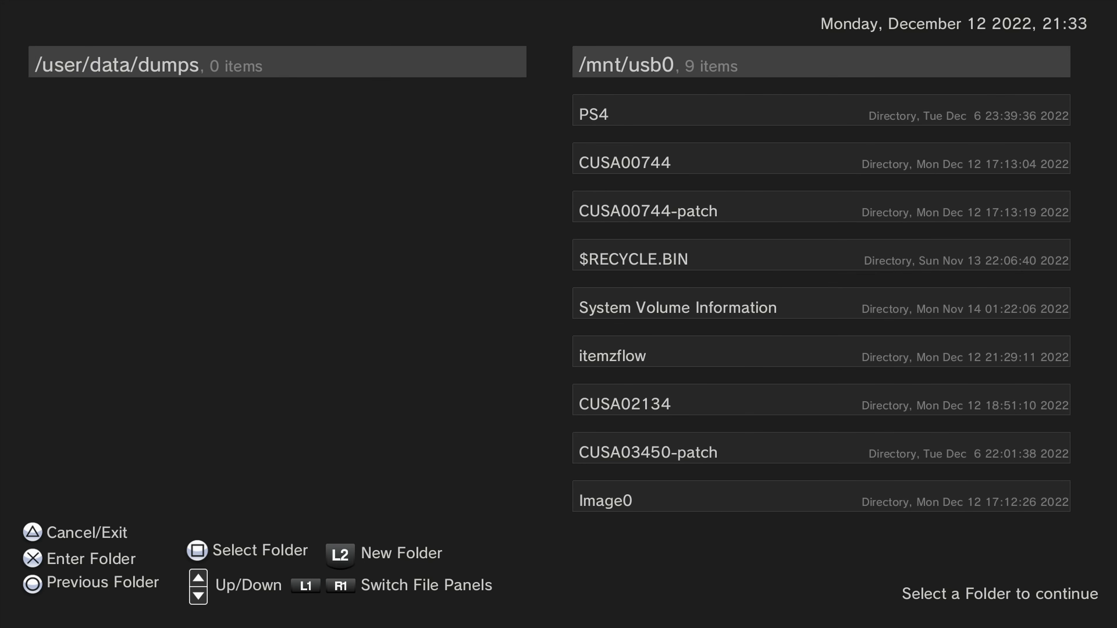
key(s)
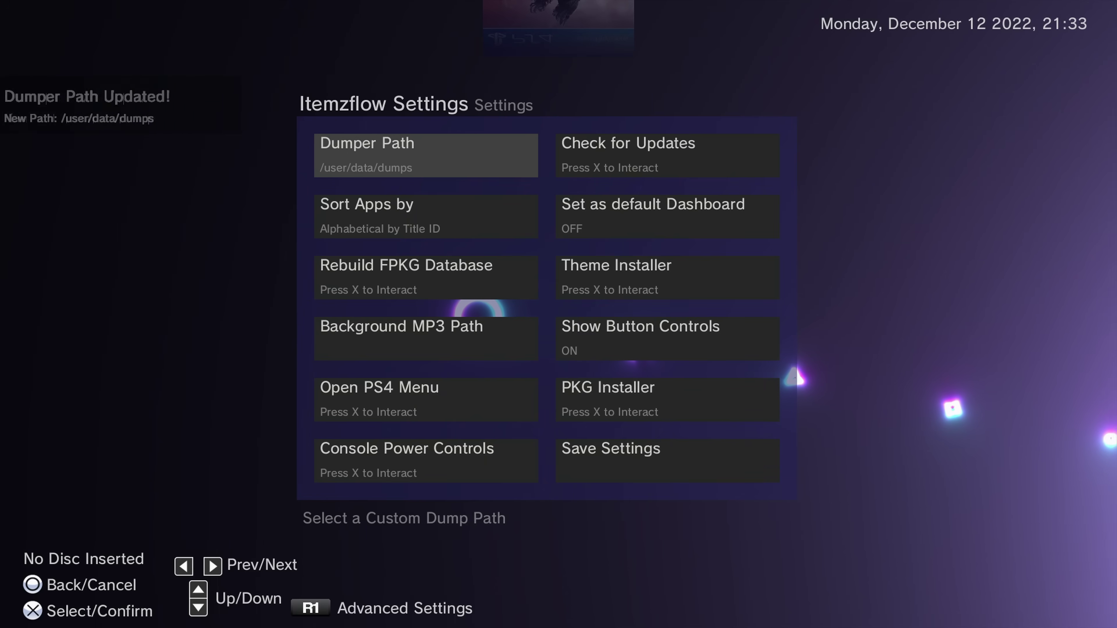
Examine the descriptions of the Check for Updates and Set as default Dashboard settings
key(Down)
key(Up)
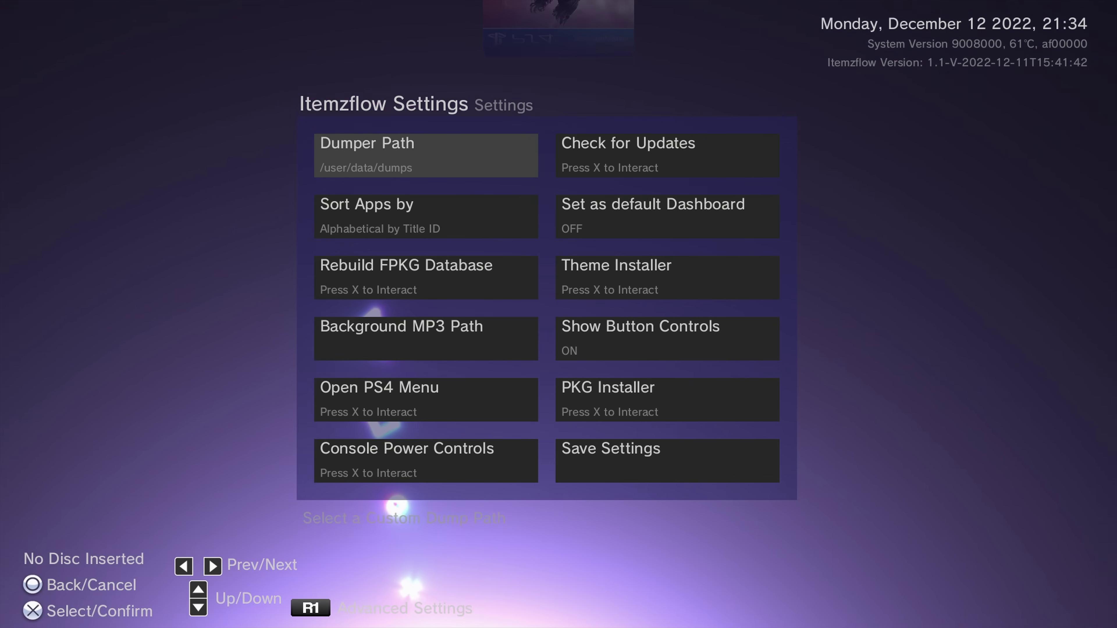
key(Right)
key(Down)
key(Up)
key(Left)
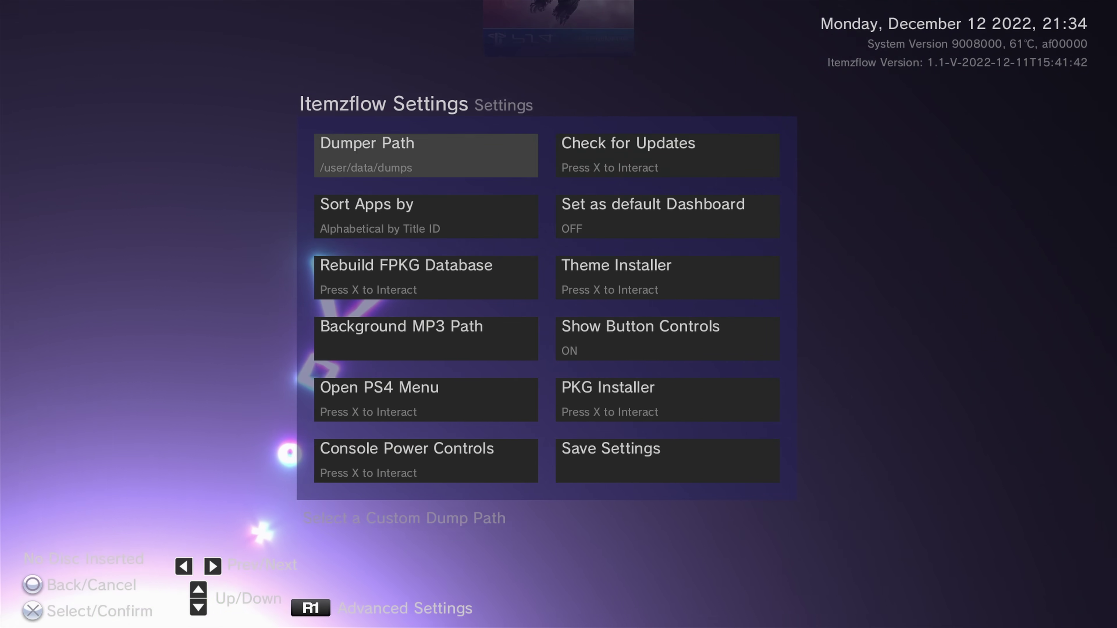
key(Right)
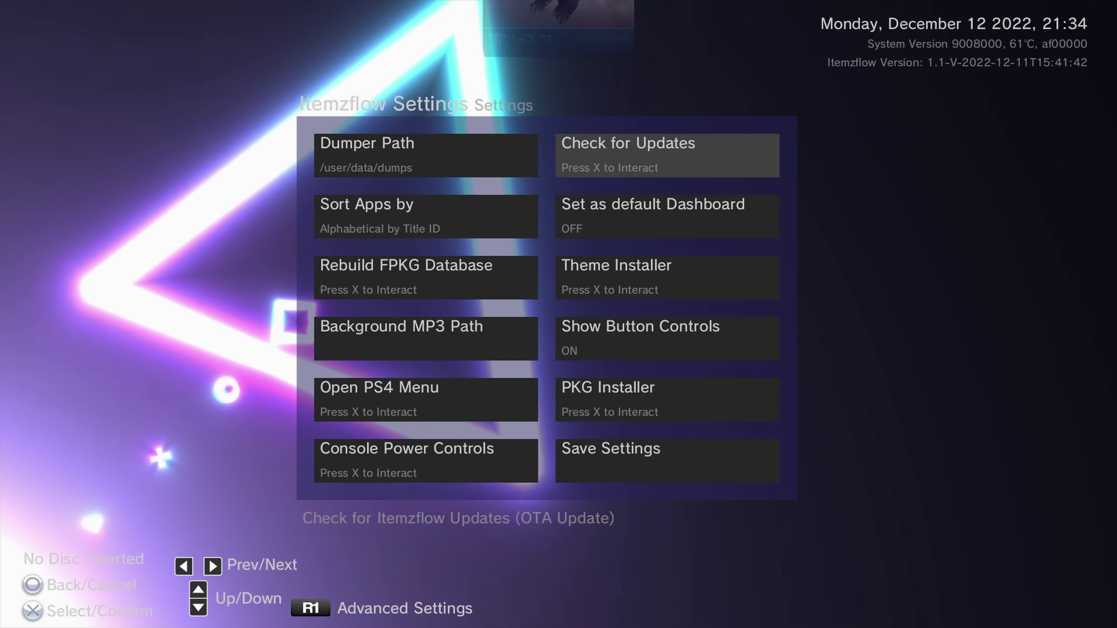
key(Down)
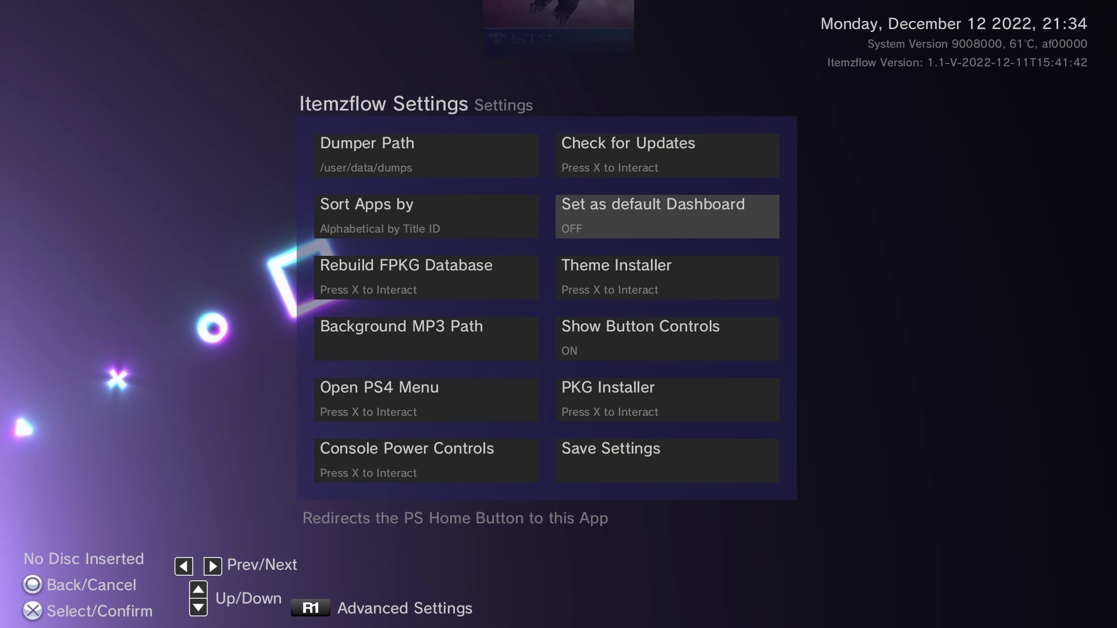
Examine the sorting choices offered for Sort Apps by, including Random
key(Up)
key(Down)
key(Left)
key(Right)
key(Left)
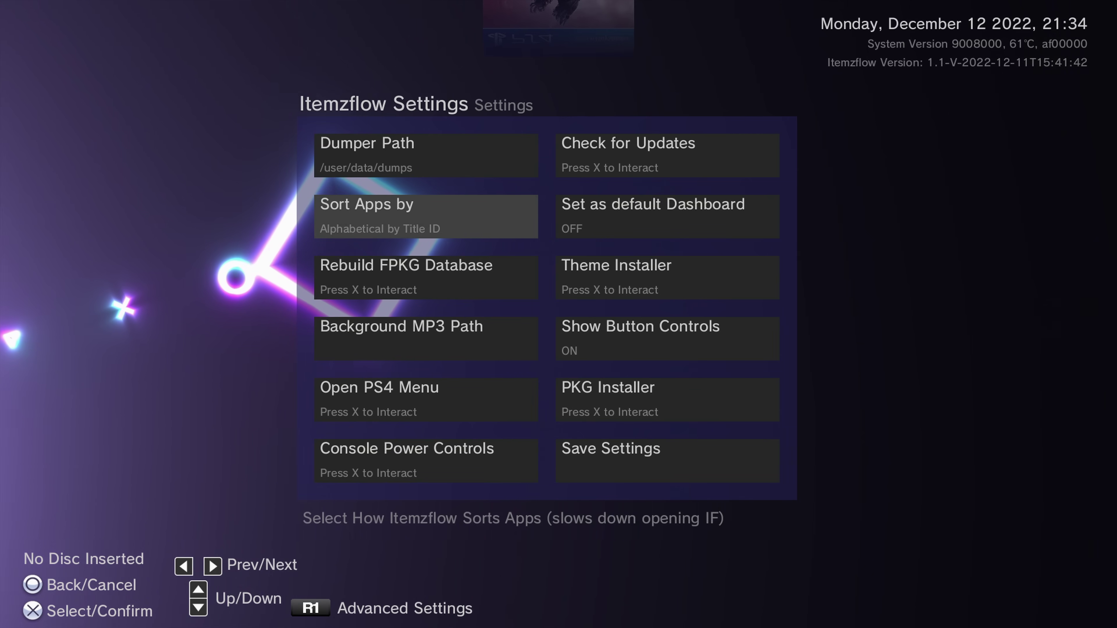
key(Right)
key(Left)
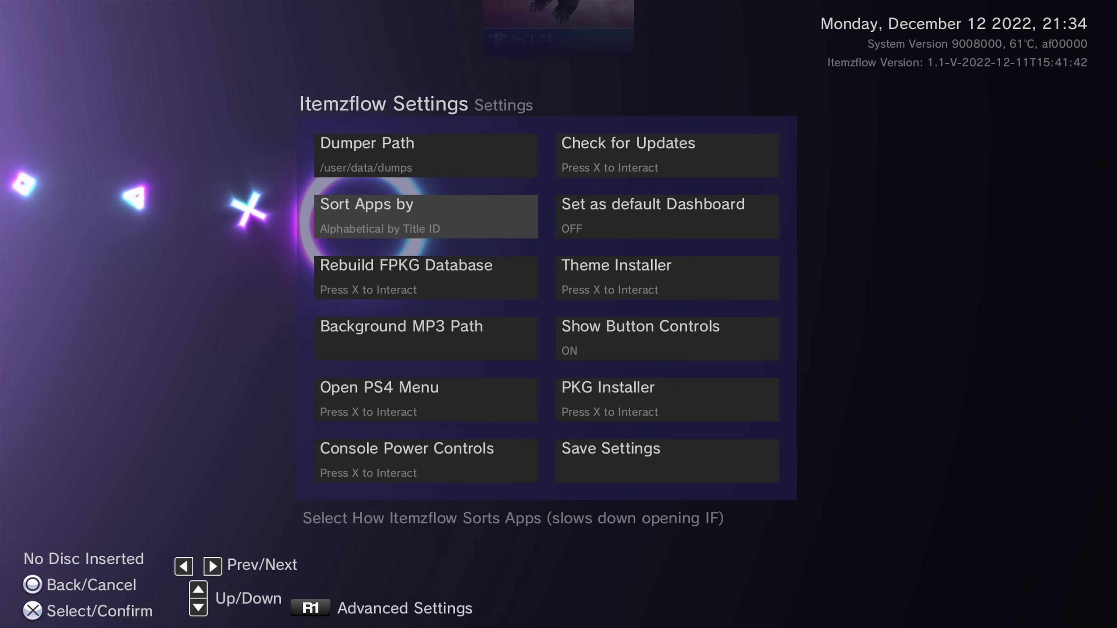
key(Return)
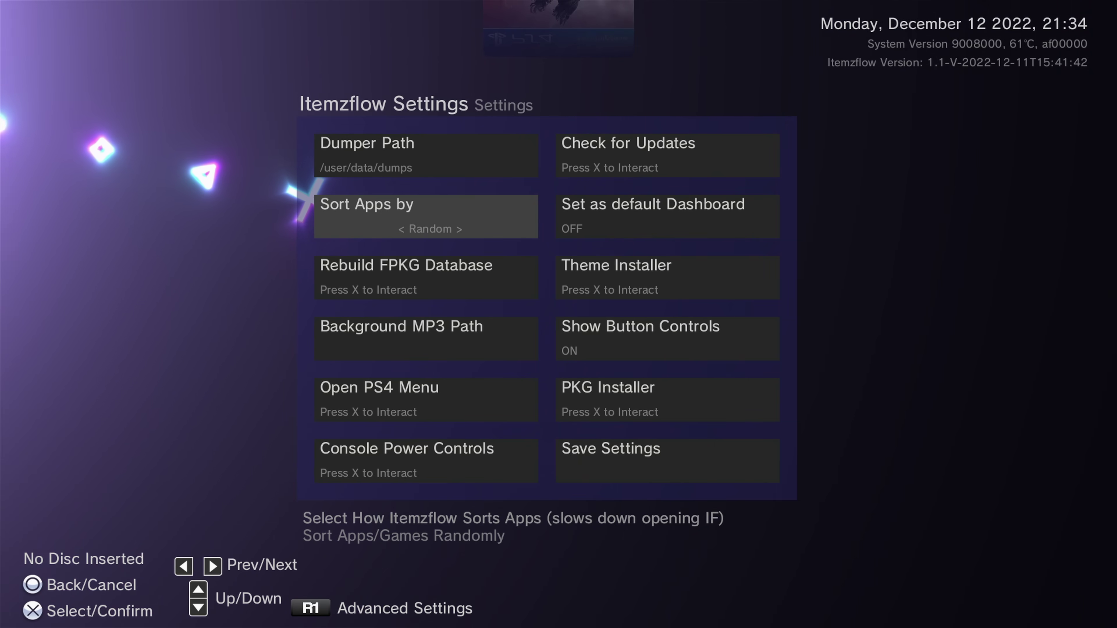
key(Return)
key(Right)
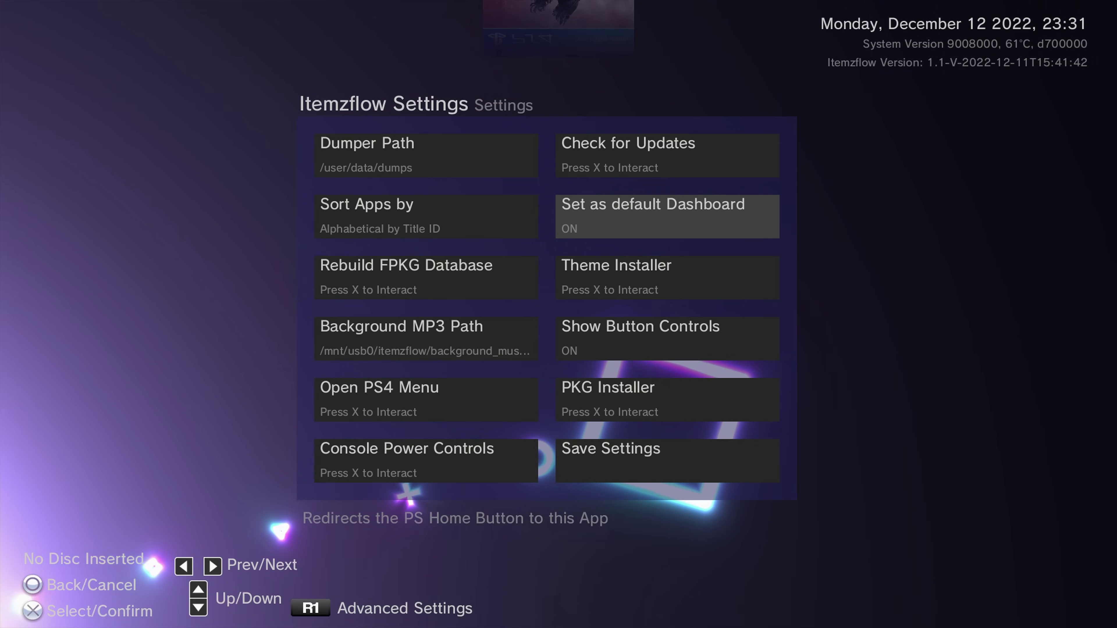
Leave the settings, launch Bloodborne from the library, and return to Itemzflow by agreeing to suspend the game
key(Escape)
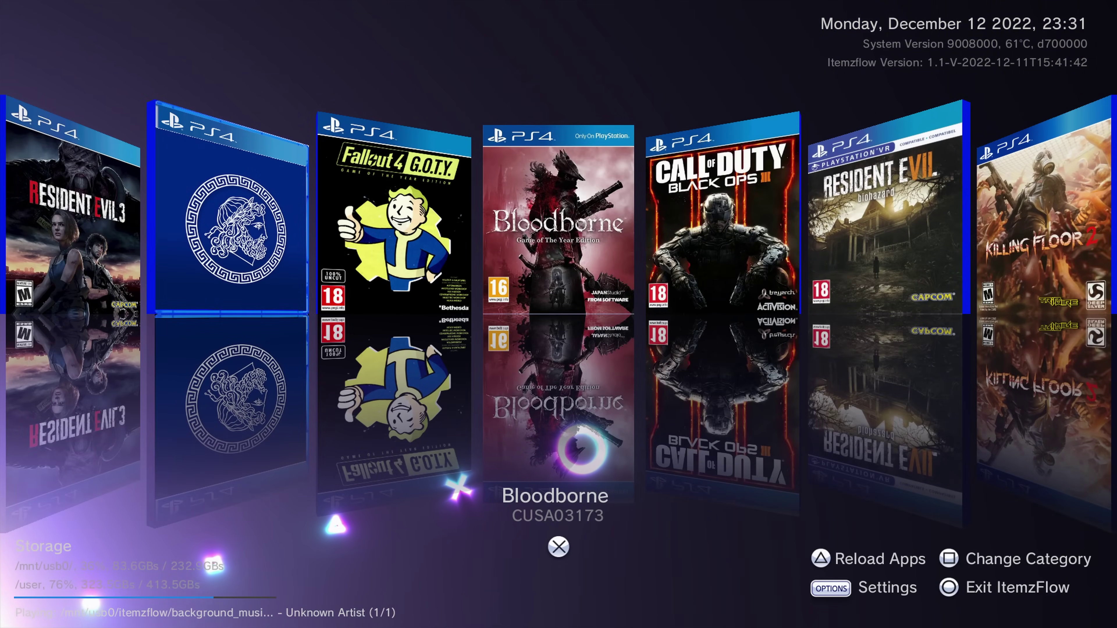
key(Return)
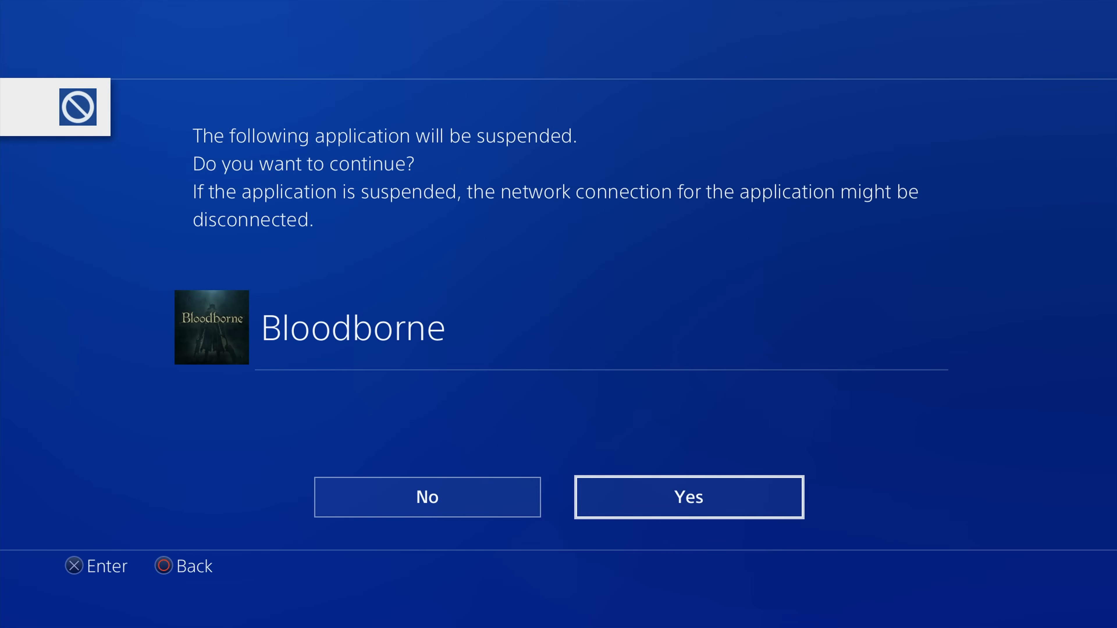
key(Return)
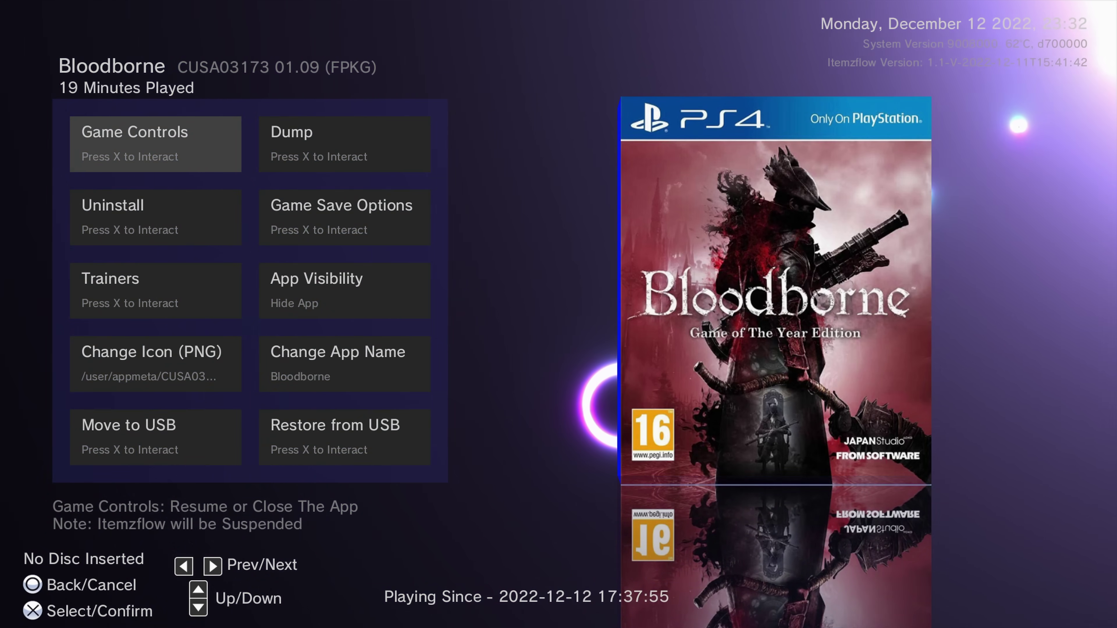
Close the running Bloodborne game with the Close Open Game option of its Game Controls and leave its options page
key(Return)
key(Right)
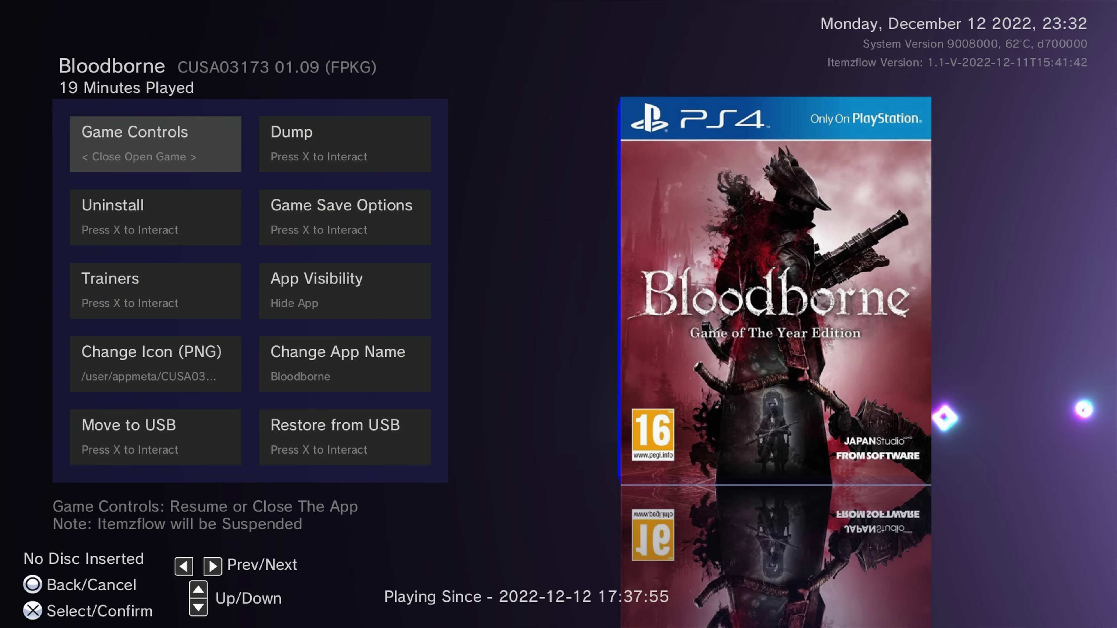
key(Return)
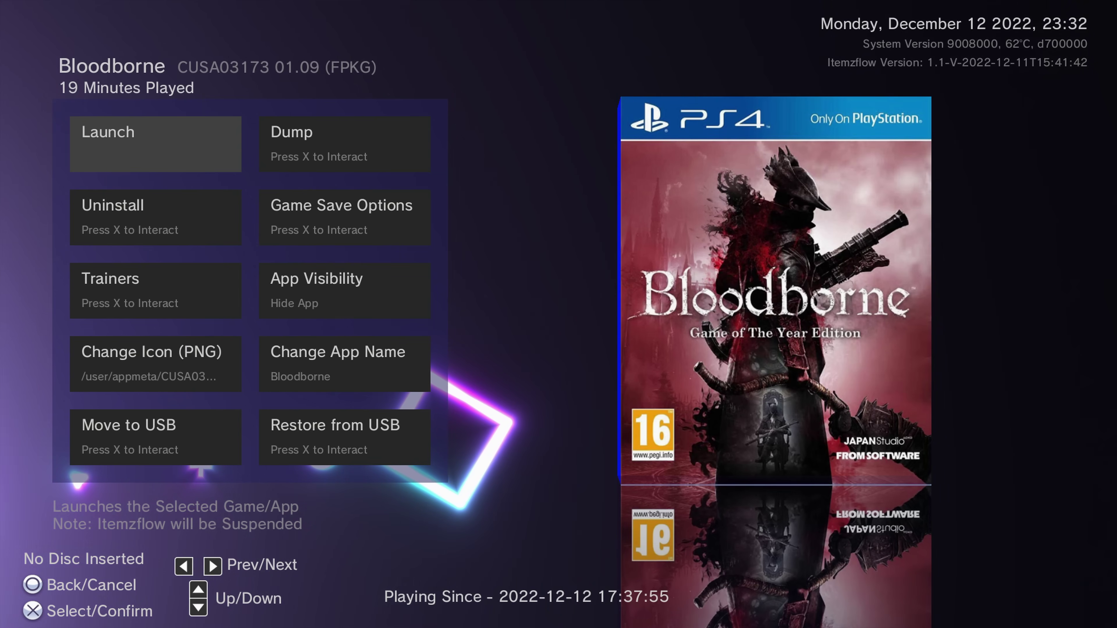
key(Escape)
Start the Theme Installer from the Itemzflow settings and go up from /user to the root folder
key(o)
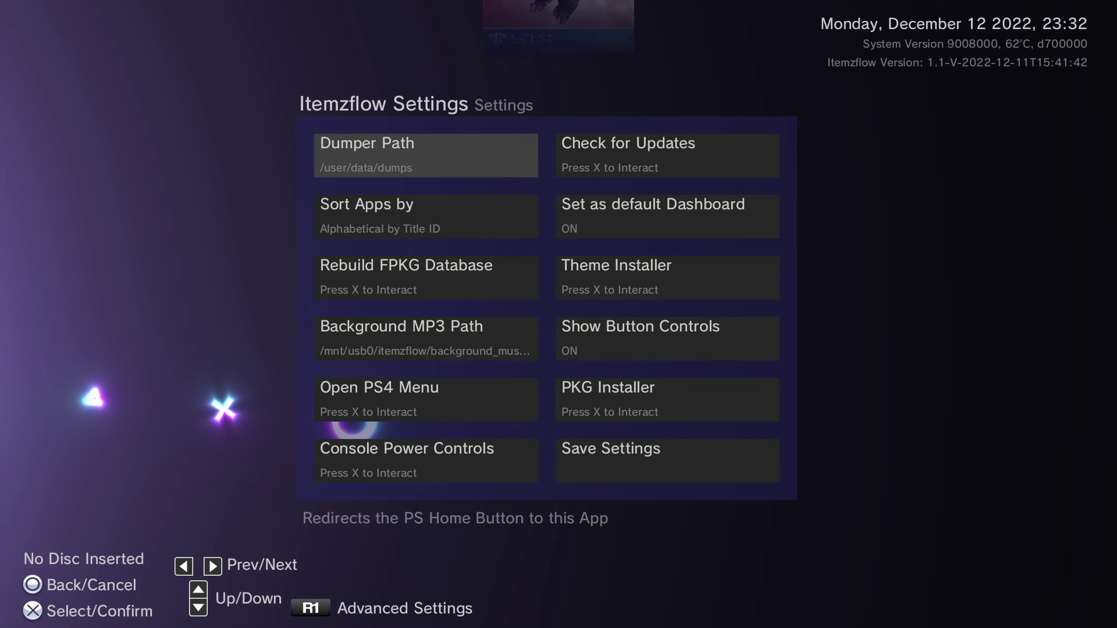
key(Right)
key(Down)
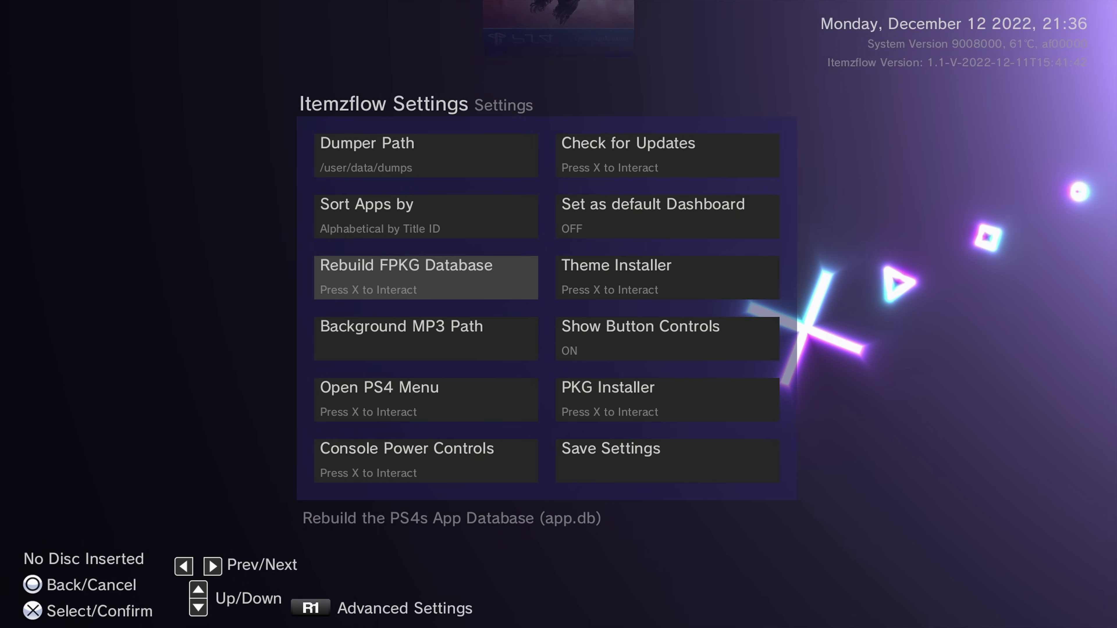
key(Right)
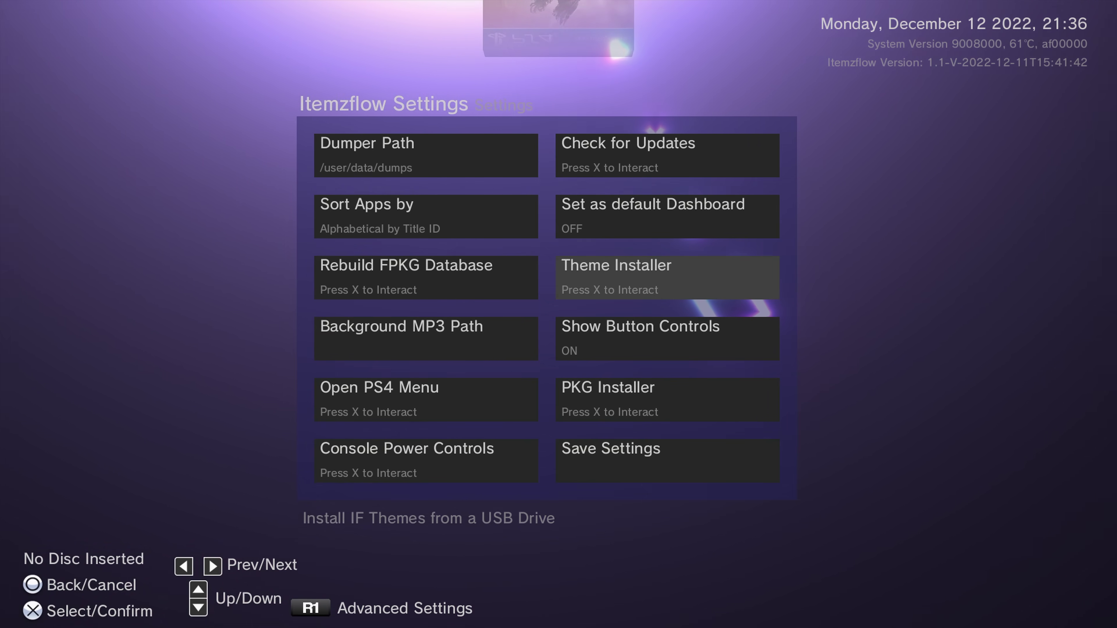
key(Return)
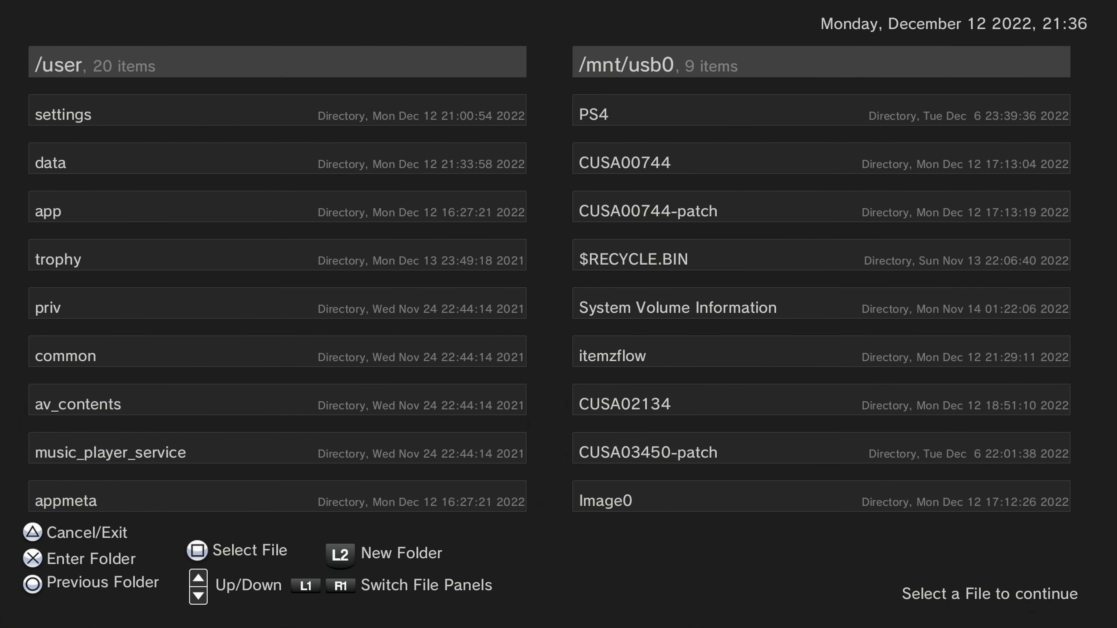
key(Down)
key(Down)
key(Down)
key(Down)
key(Down)
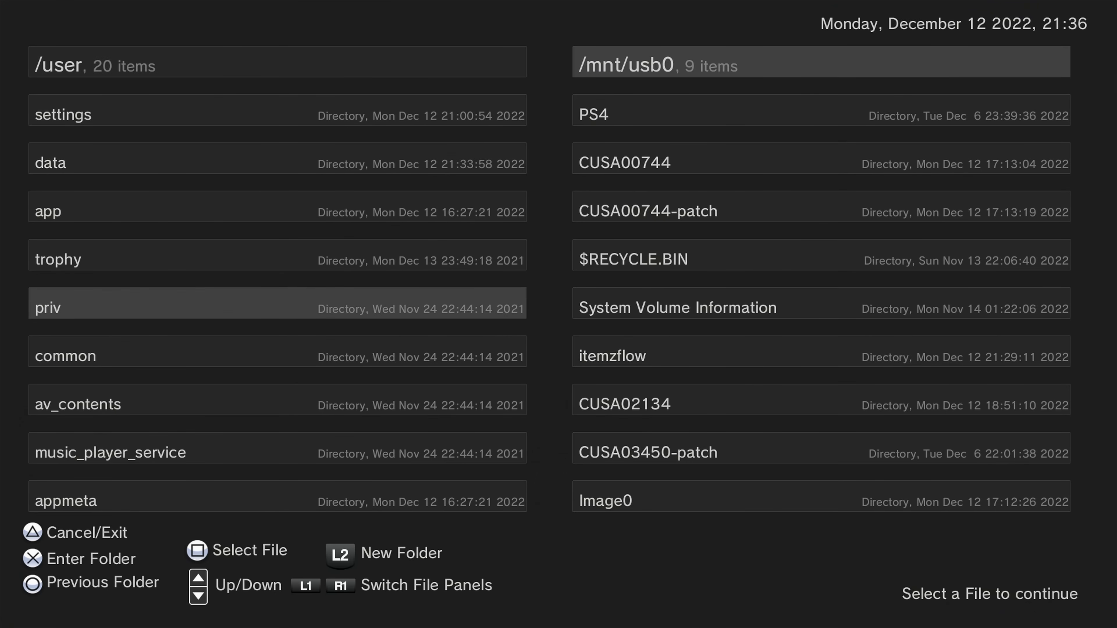
key(Down)
key(Escape)
Enter the mnt folder from the root folder of the theme file browser
key(Down)
key(Down)
key(Down)
key(Down)
key(Down)
key(Down)
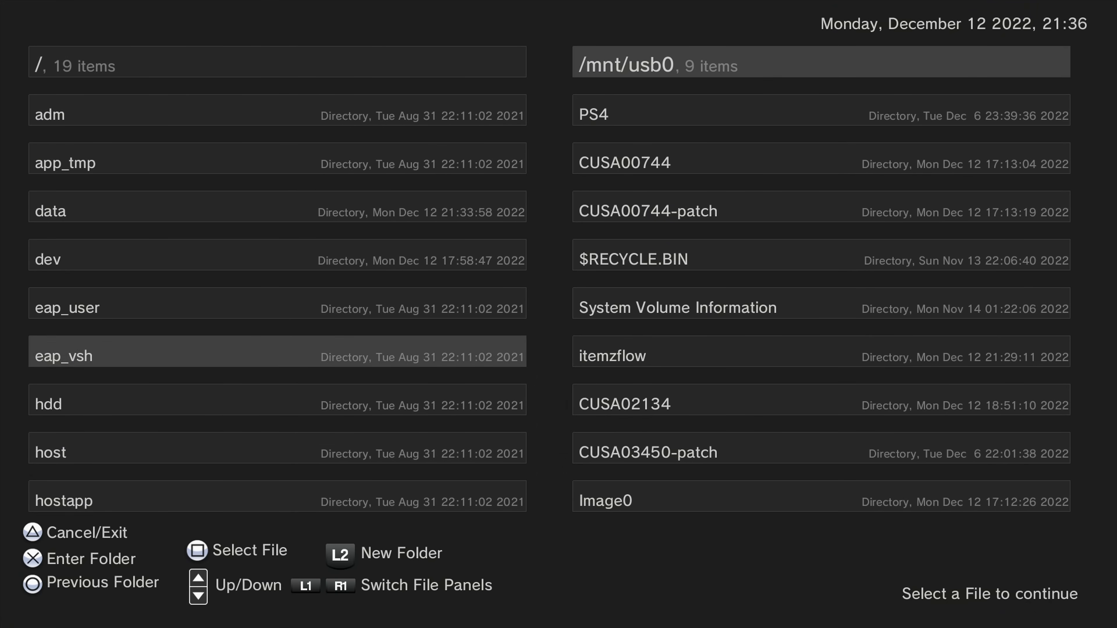
key(Down)
key(Down)
key(Down)
key(Down)
key(Down)
key(Down)
key(Down)
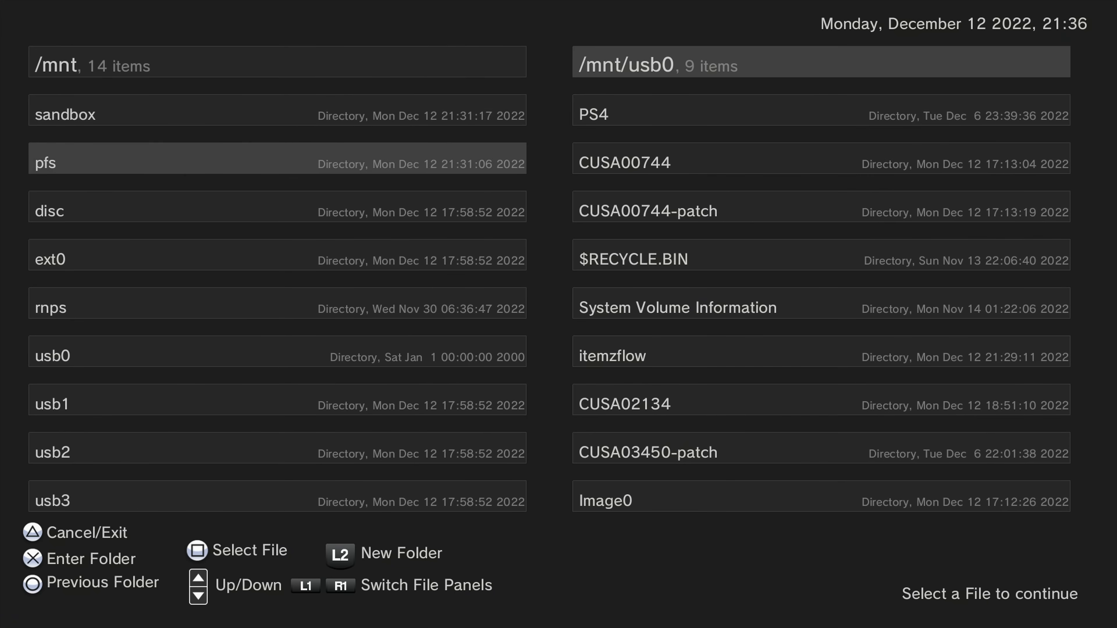
Enter the usb0 folder inside /mnt and move to its itemzflow folder
key(Return)
key(Down)
key(Down)
key(Down)
key(Down)
key(Down)
key(Down)
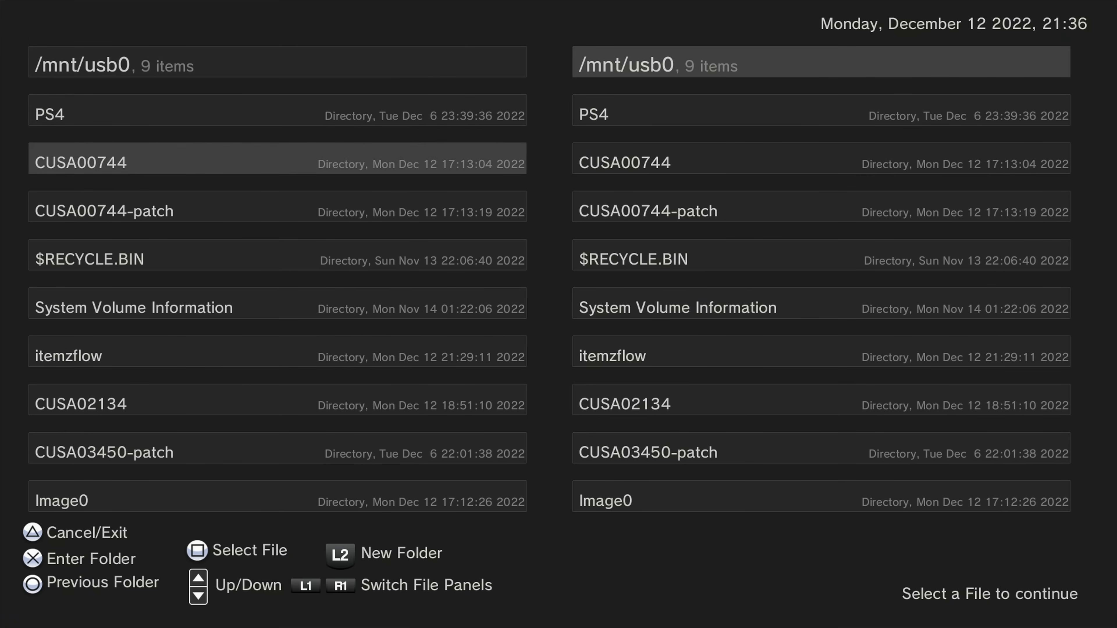
Install the theme from theme.zip in the /mnt/usb0/itemzflow folder
key(Return)
key(Down)
key(Up)
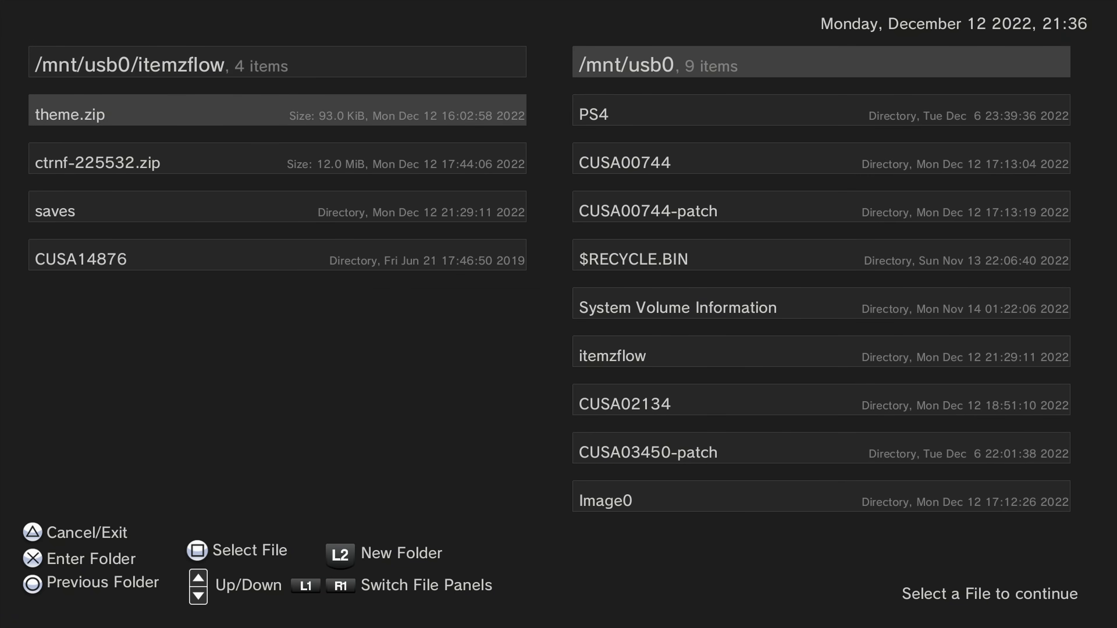
key(Return)
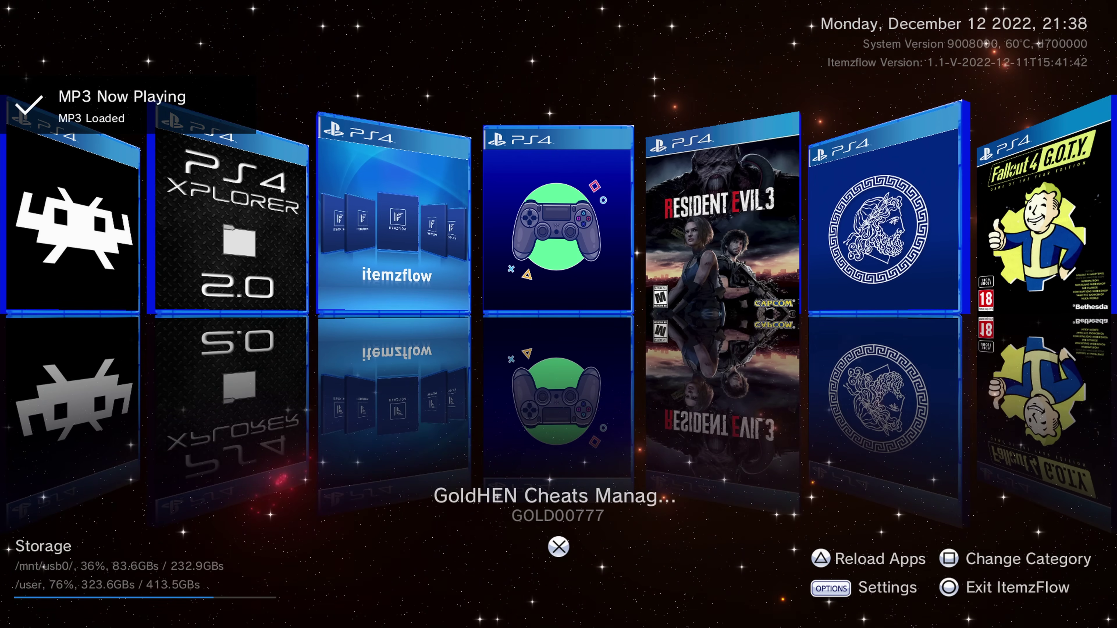
Browse back and forth through the library covers to examine the look of the installed theme
key(Left)
key(Left)
key(Left)
key(Left)
key(Left)
key(Left)
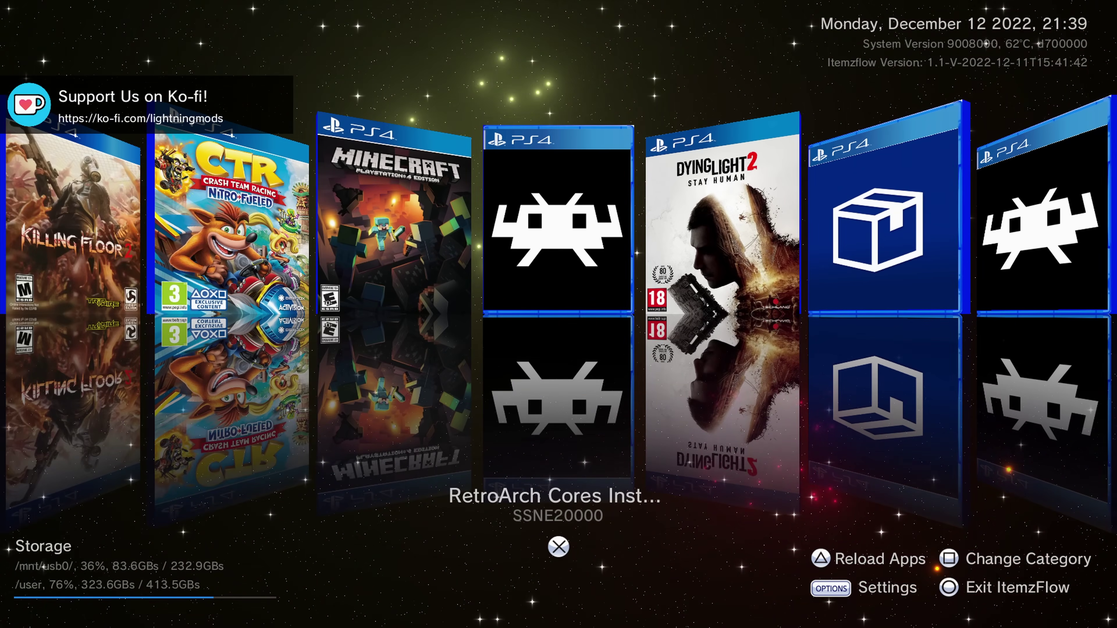
key(Right)
key(Right)
key(Right)
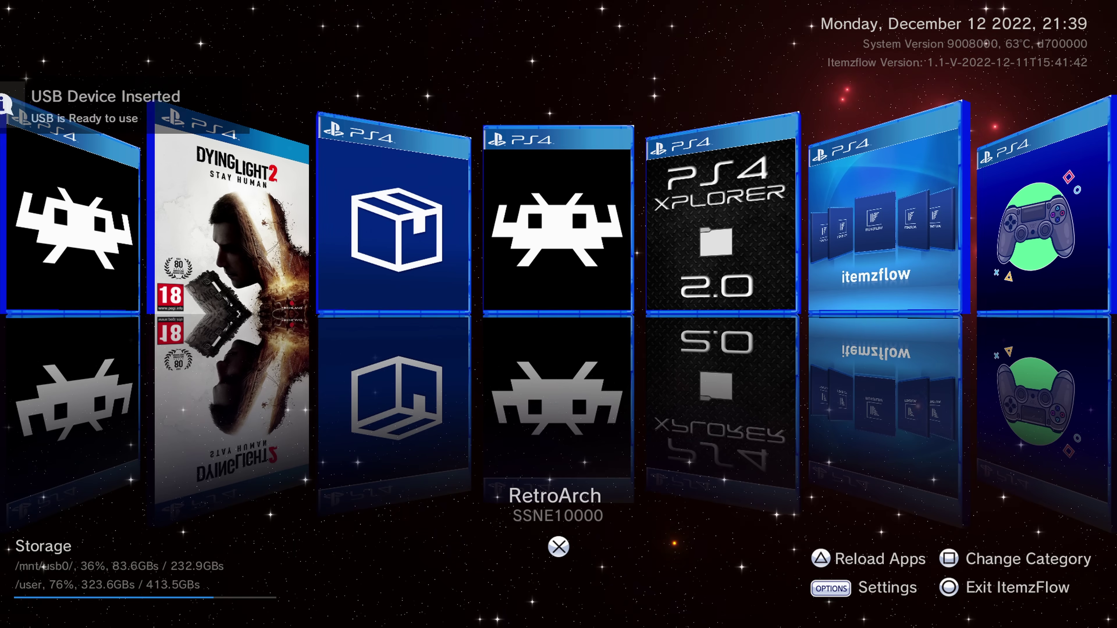
key(Left)
key(Left)
key(Left)
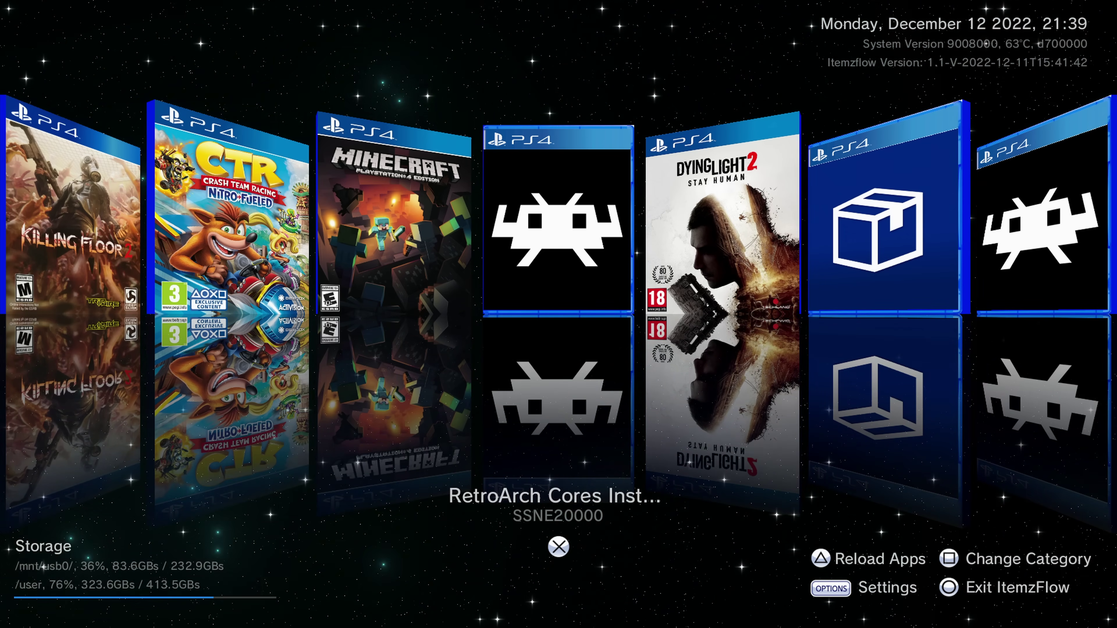
key(Left)
key(Right)
key(Right)
key(Left)
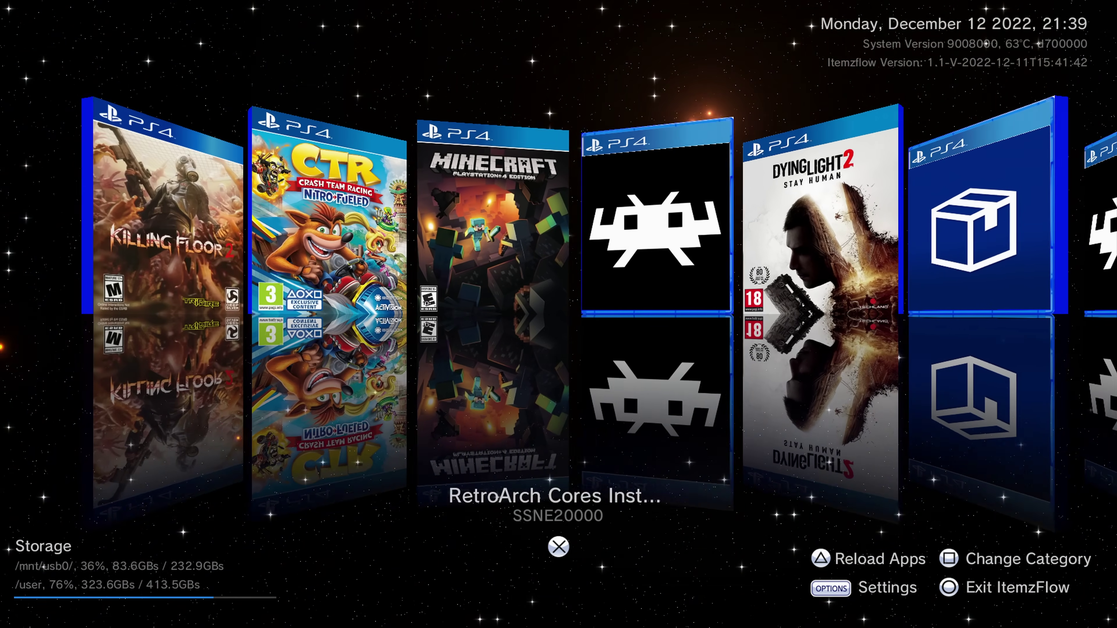
key(Left)
key(Left)
key(Left)
key(Right)
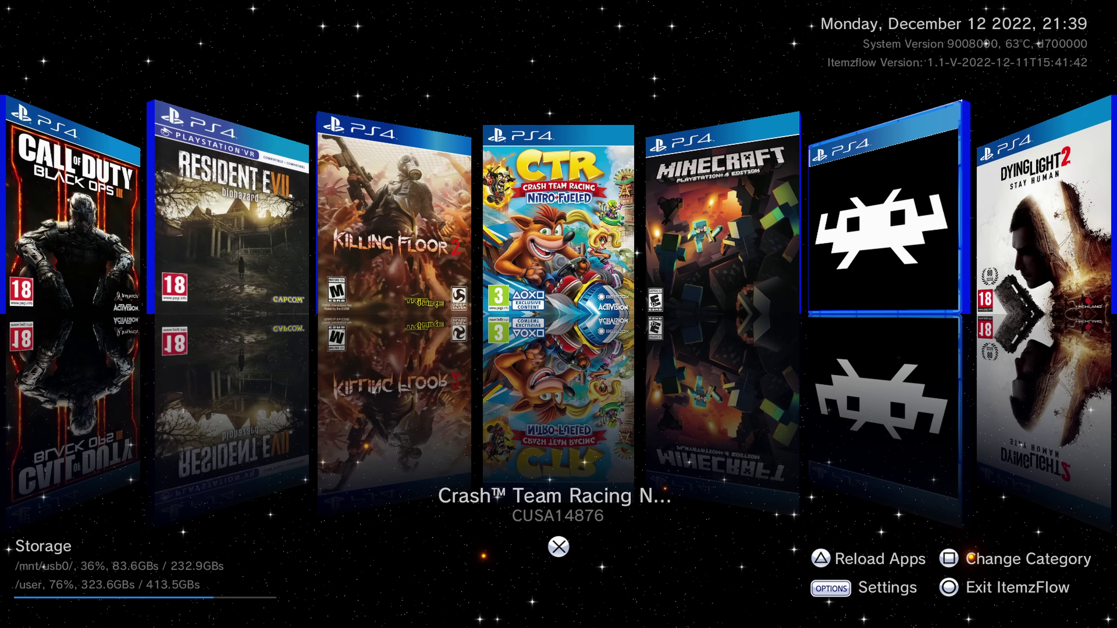
Open the Itemzflow settings and start choosing a Background MP3 Path
key(Menu)
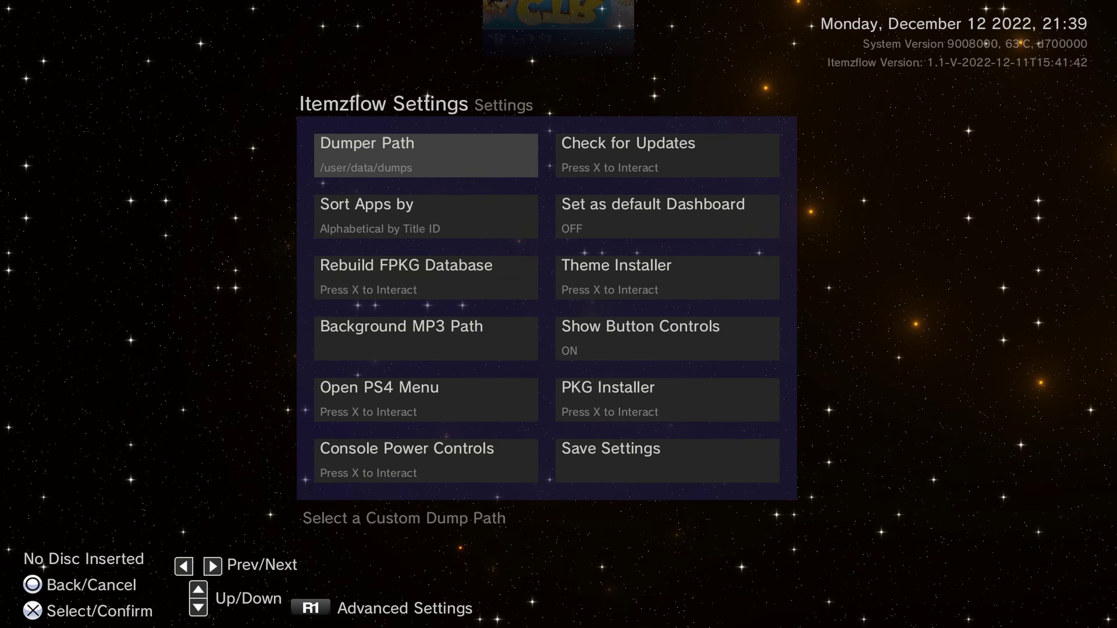
key(Down)
key(Down)
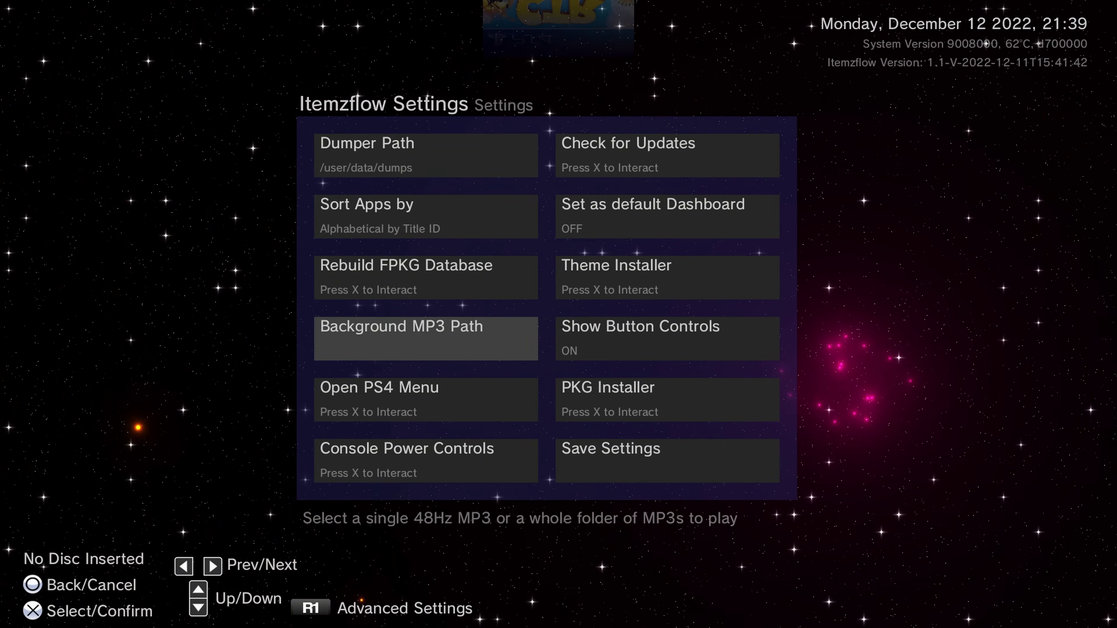
key(Up)
key(Down)
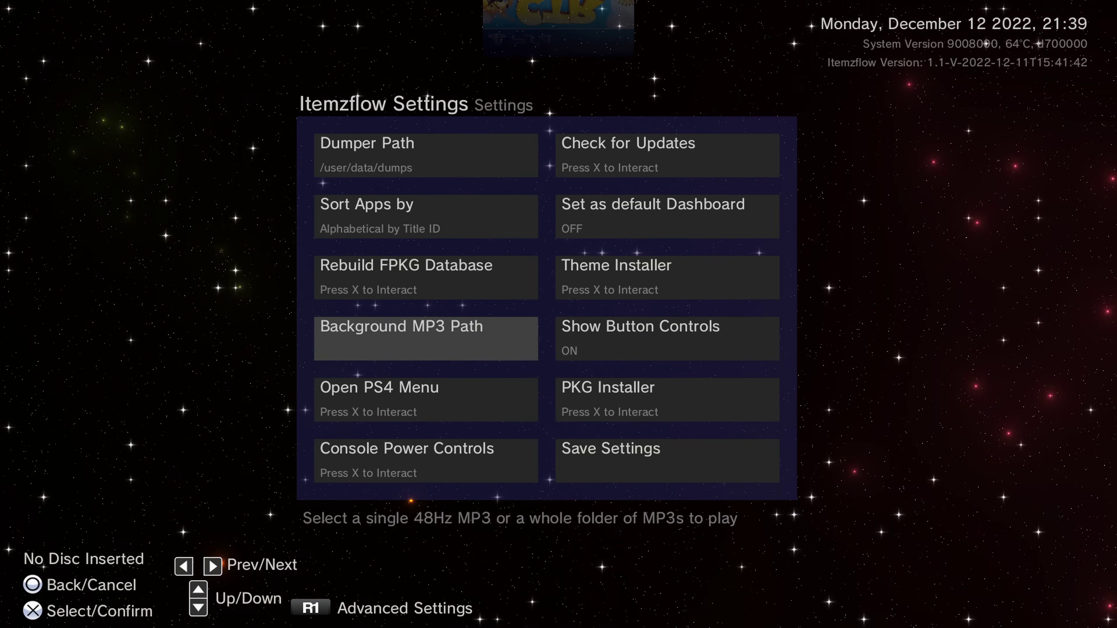
key(Return)
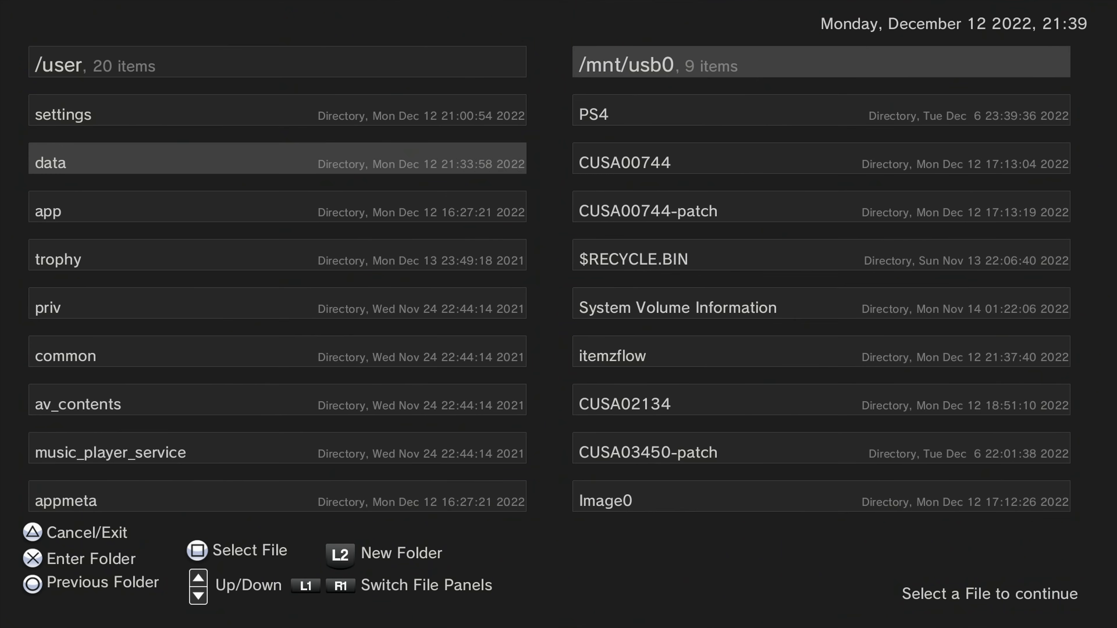
Go up from /user to the root folder in the background music file browser
key(Down)
key(Down)
key(Down)
key(Down)
key(Down)
key(Up)
key(Up)
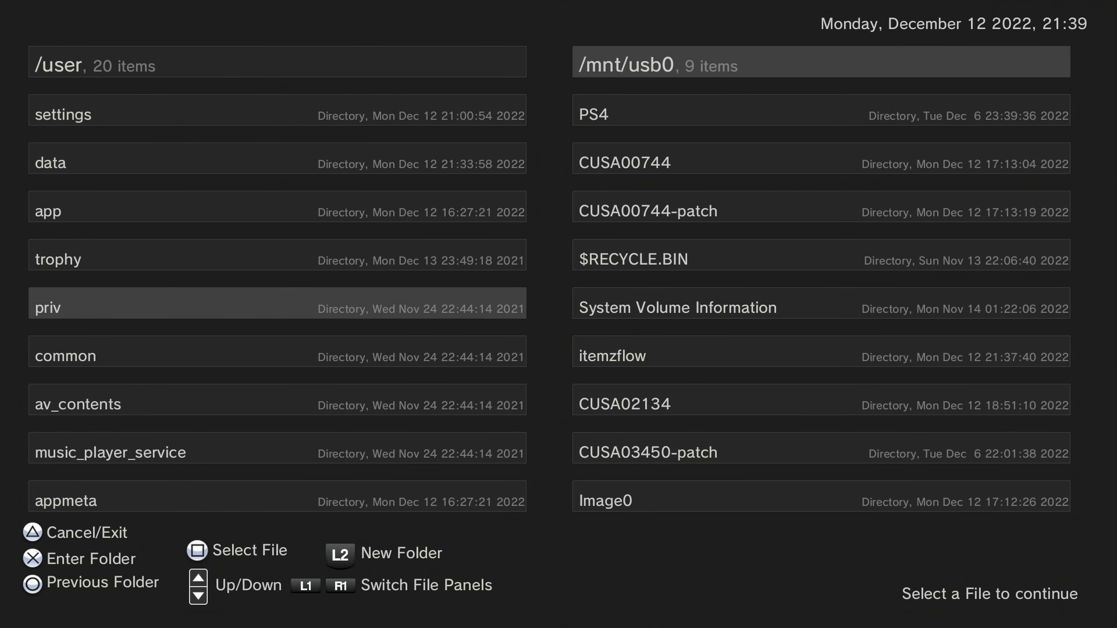
key(Down)
key(Down)
key(Down)
key(BackSpace)
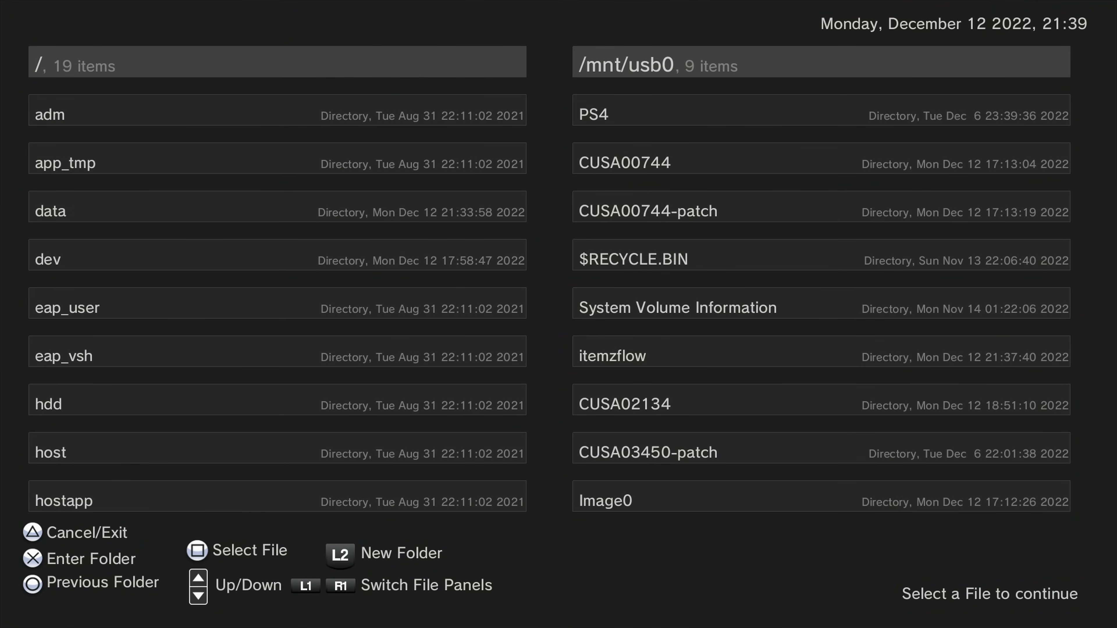
key(Down)
key(Down)
key(Down)
key(Down)
key(Down)
key(Down)
key(Down)
key(Down)
key(Down)
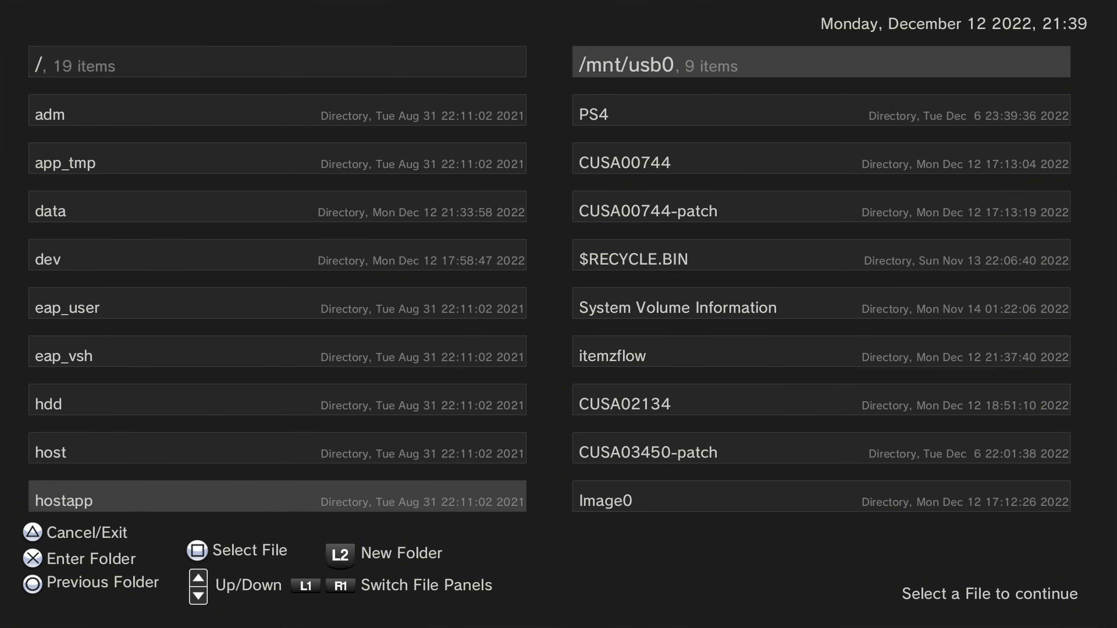
key(Down)
key(Down)
key(Down)
key(Down)
key(Down)
key(Down)
key(Down)
key(Down)
key(Down)
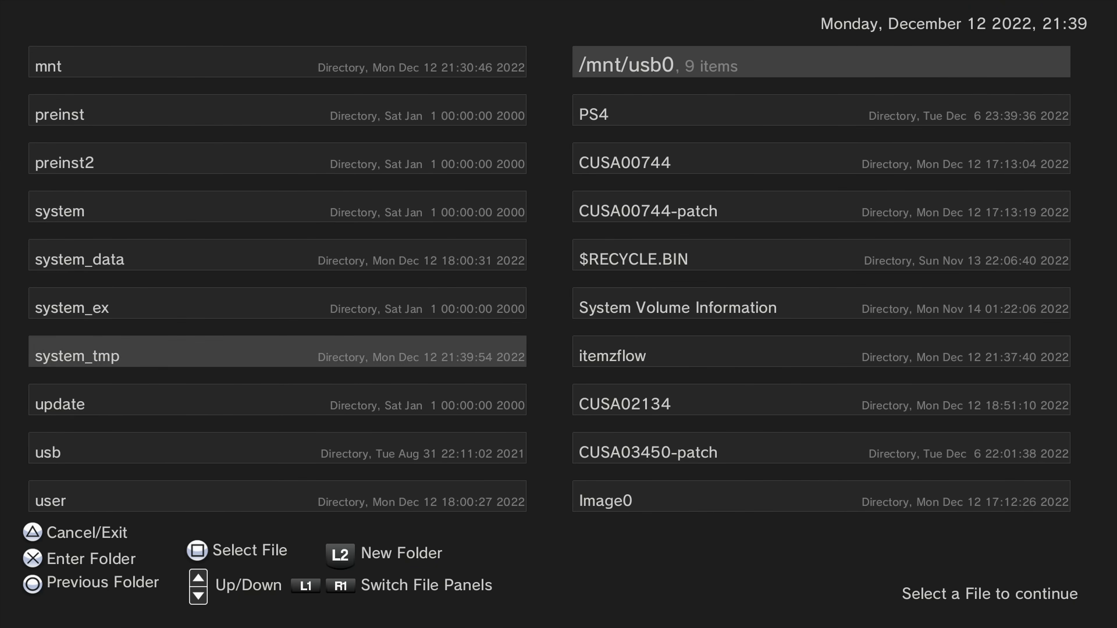
key(Up)
key(Up)
key(Down)
key(Return)
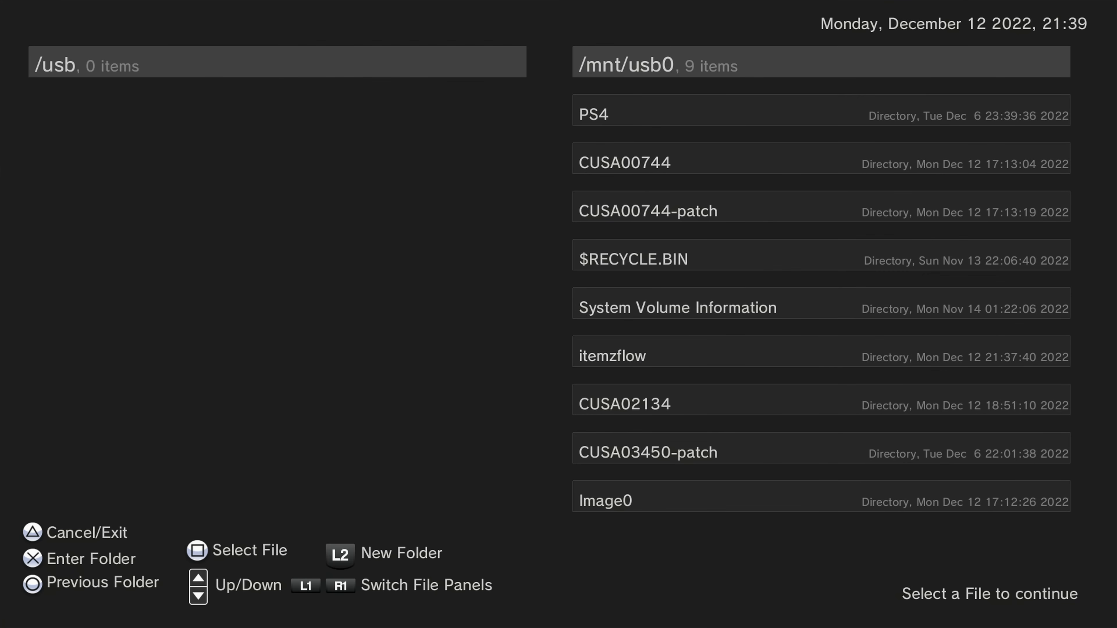
key(BackSpace)
Enter the mnt folder from the root folder to reach the USB drives for the background music
key(Down)
key(Down)
key(Down)
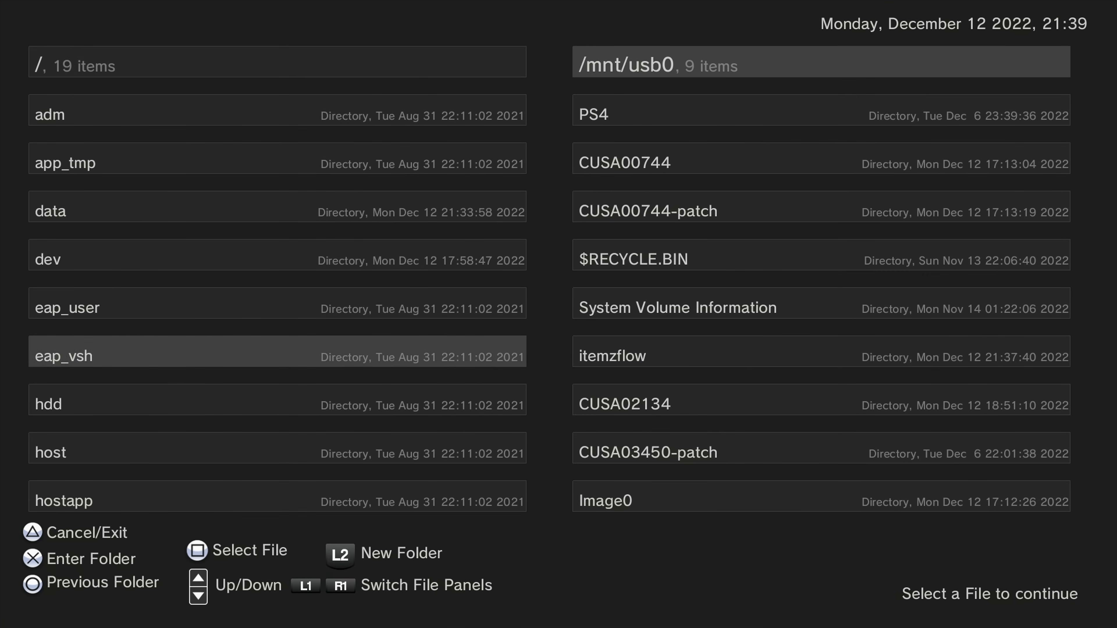
key(Down)
key(Down)
key(Down)
key(Down)
key(Down)
key(Up)
key(Up)
key(Return)
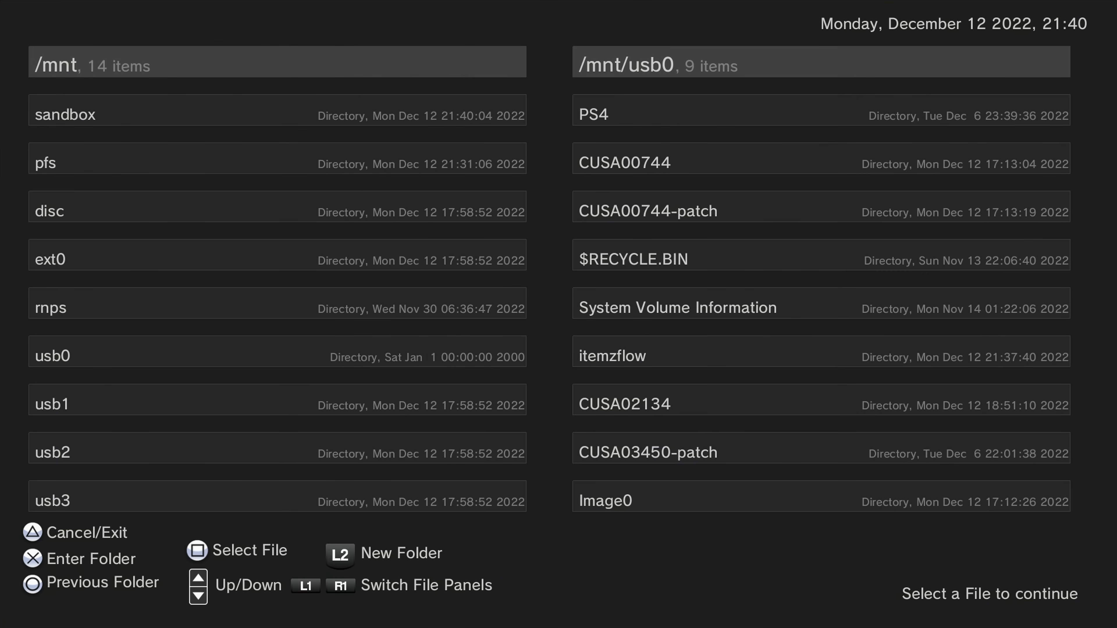
Set the Background MP3 Path to background_music.mp3 from the itemzflow folder on usb0
key(Down)
key(Down)
key(Down)
key(Down)
key(Down)
key(Down)
key(Return)
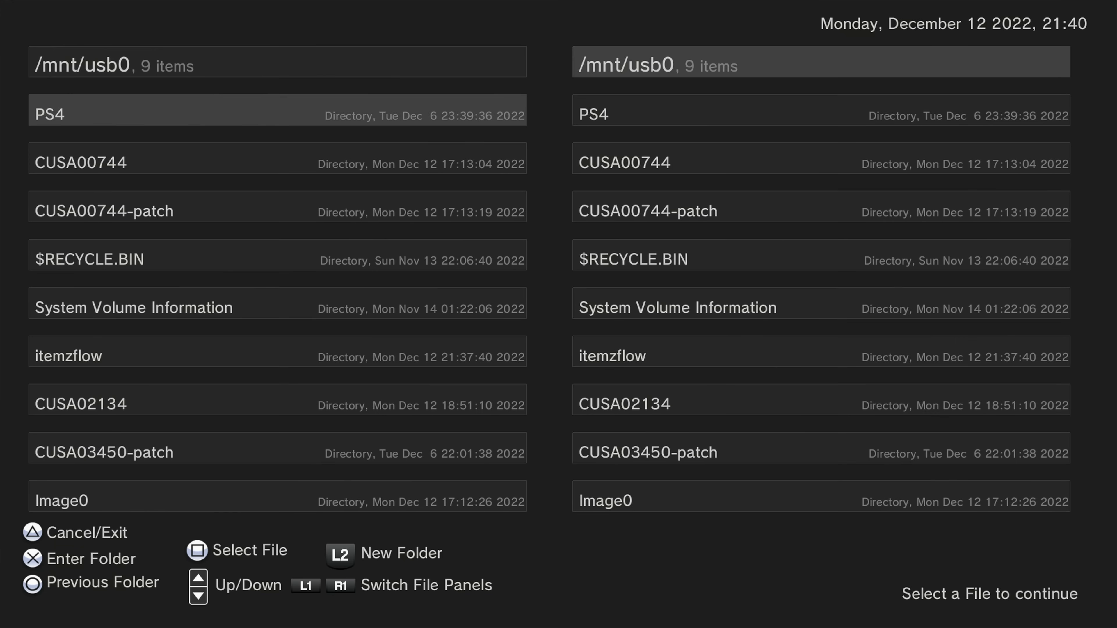
key(Return)
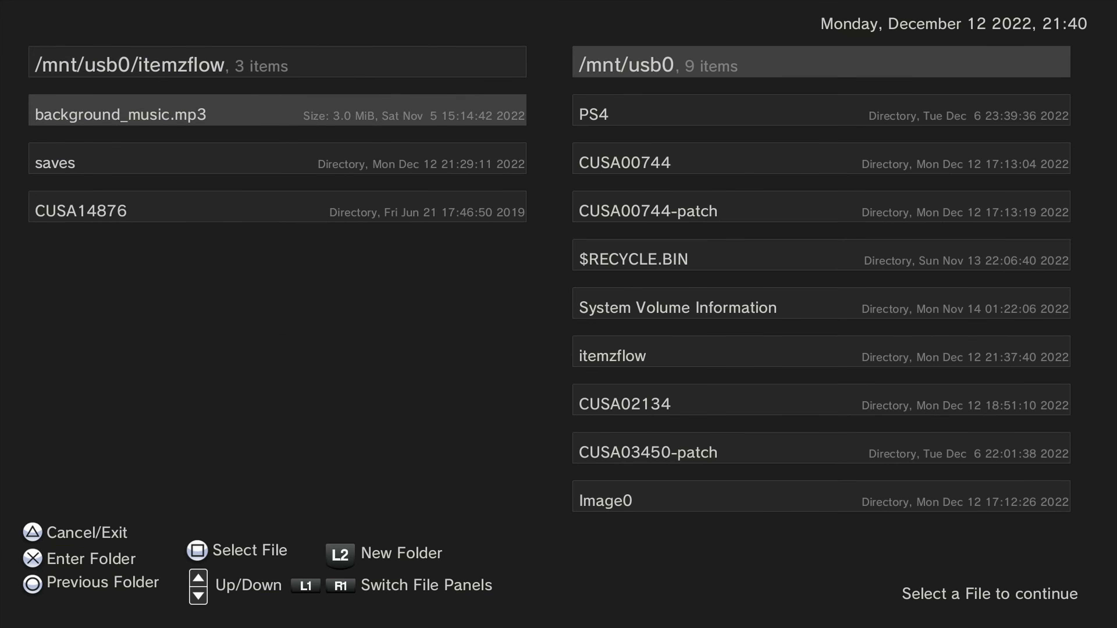
key(Return)
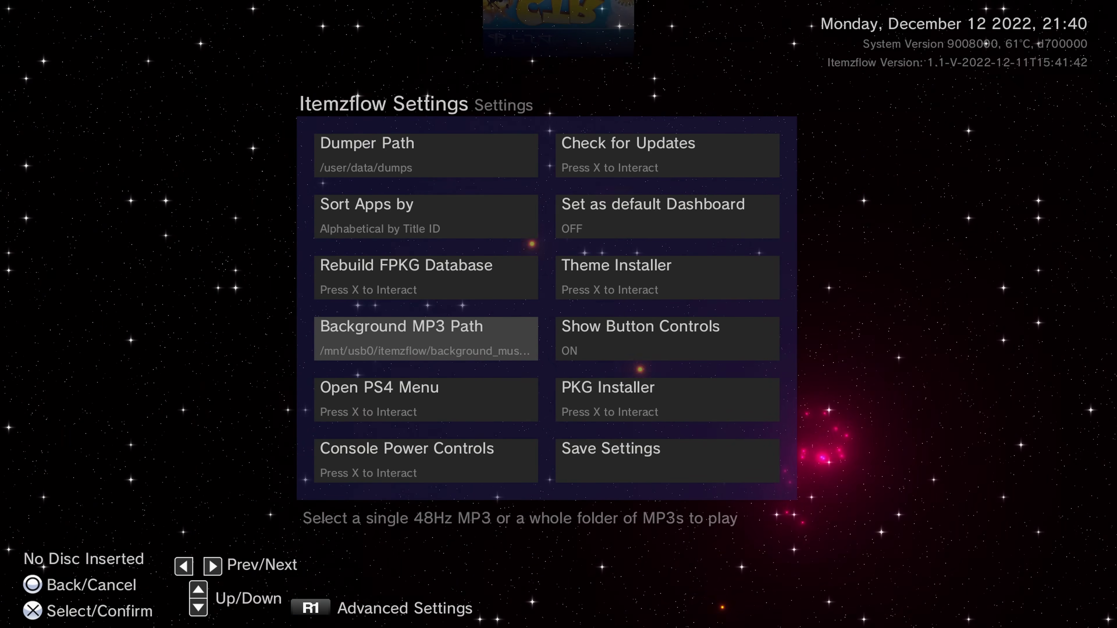
key(Right)
key(Left)
key(Right)
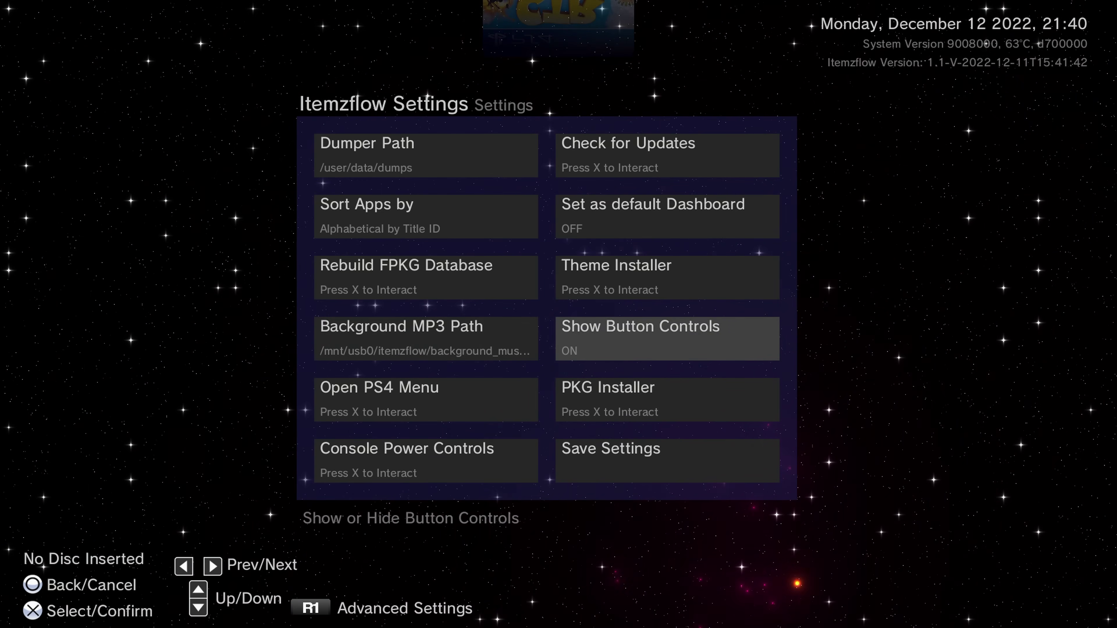
key(Left)
key(Right)
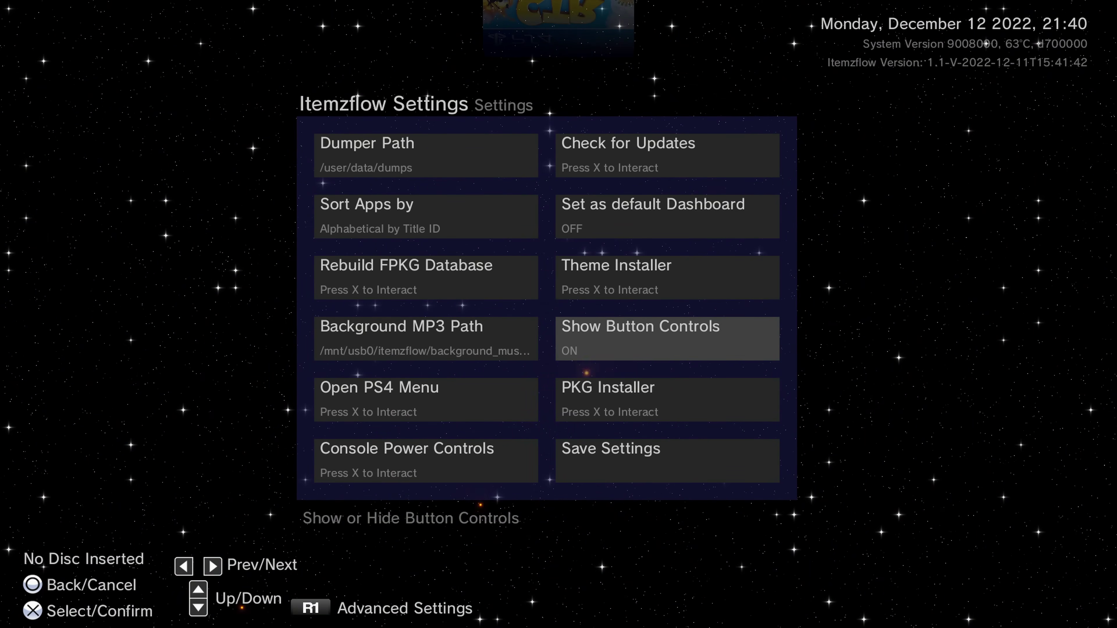
key(Left)
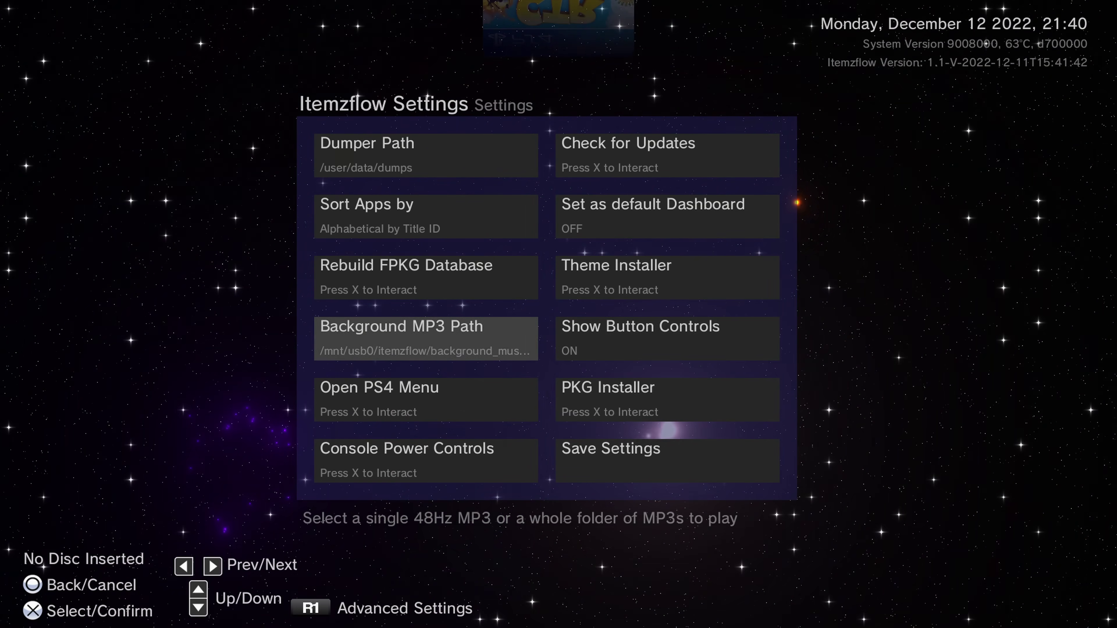
key(Right)
key(Up)
key(Left)
key(Right)
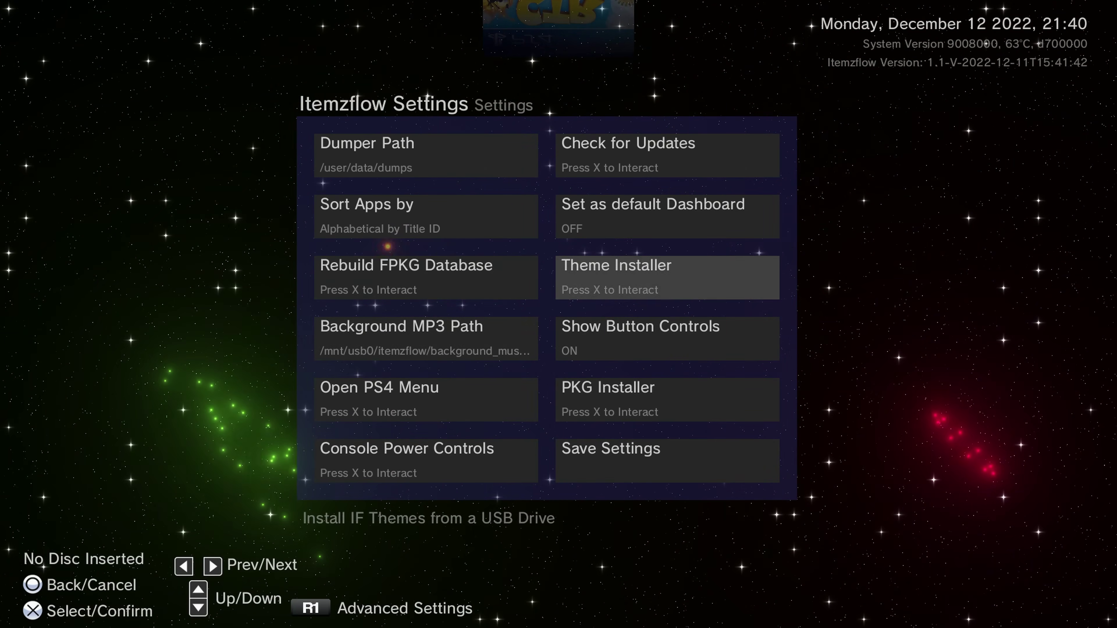
key(Down)
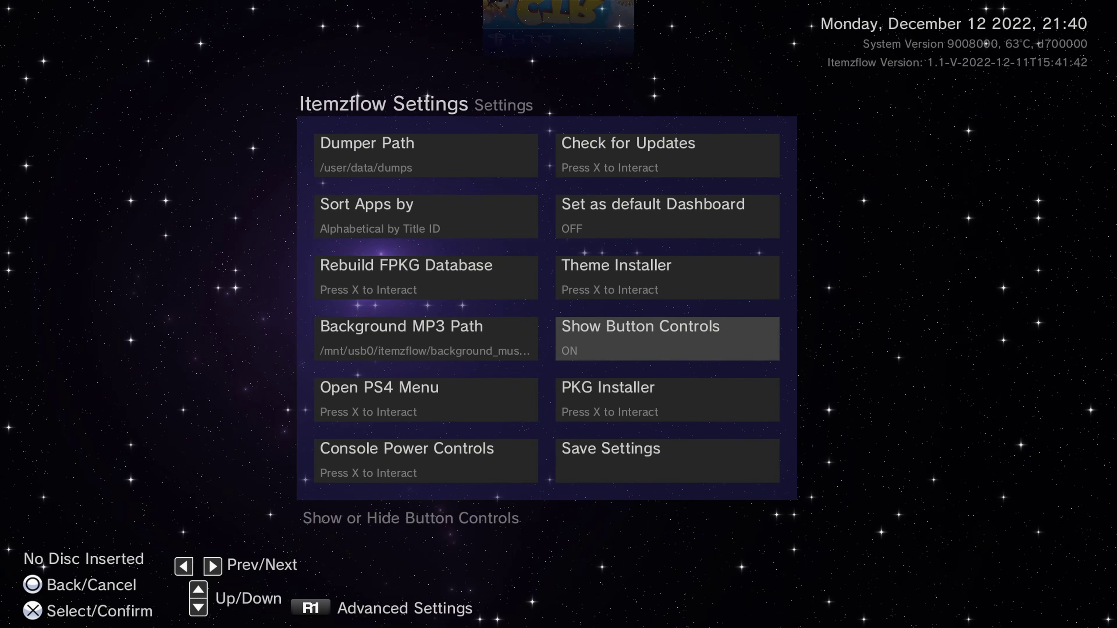
key(Left)
key(Right)
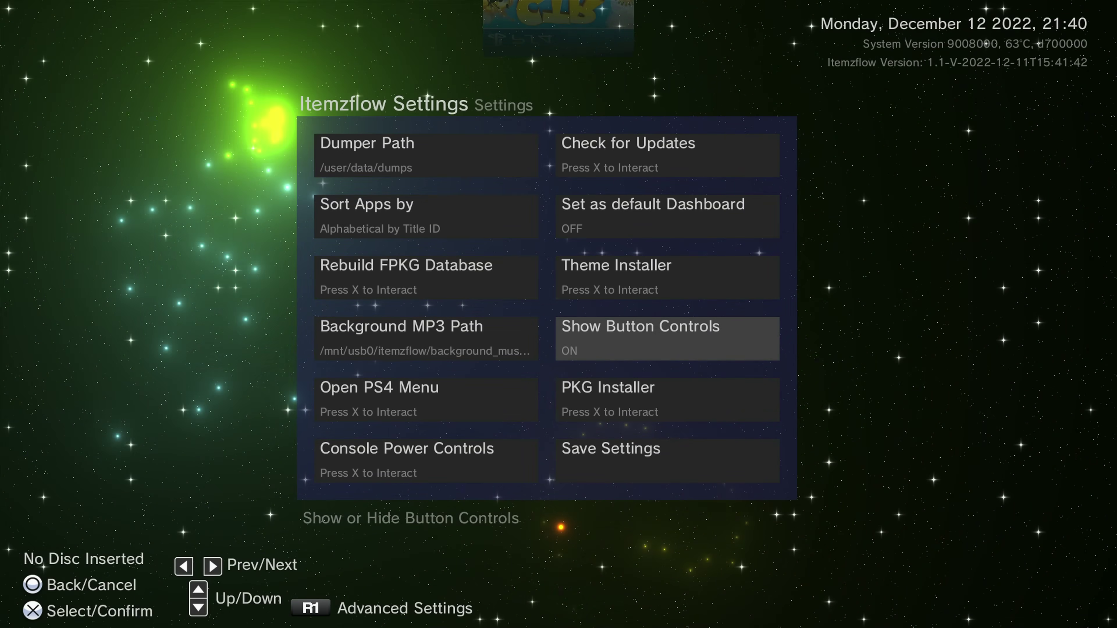
Switch Show Button Controls off and back on
key(Down)
key(Up)
key(Left)
key(Right)
key(Return)
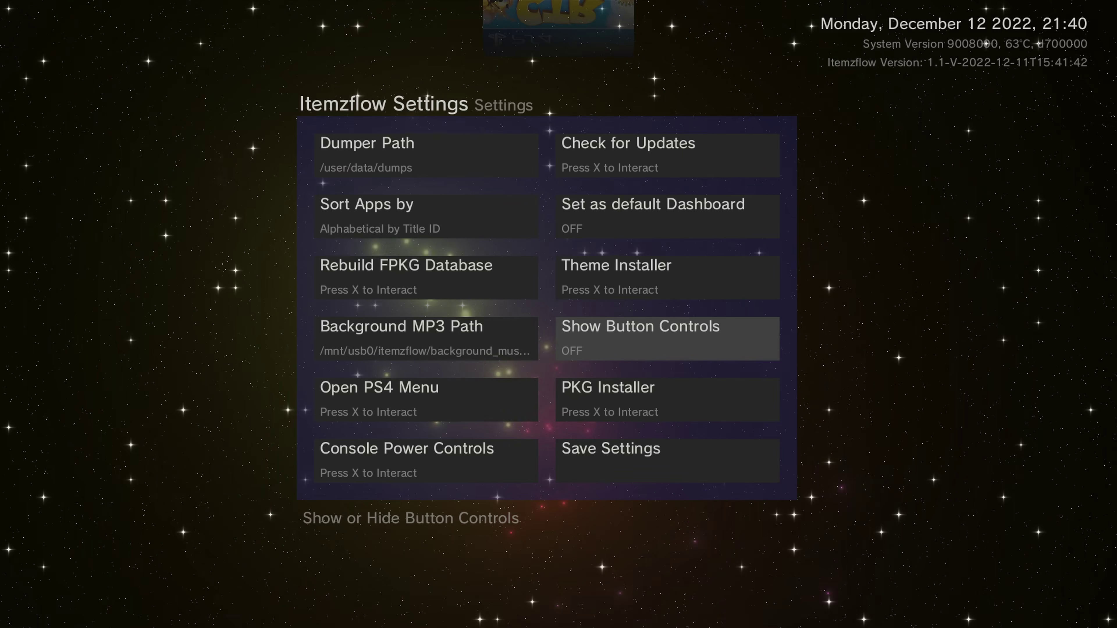
key(Left)
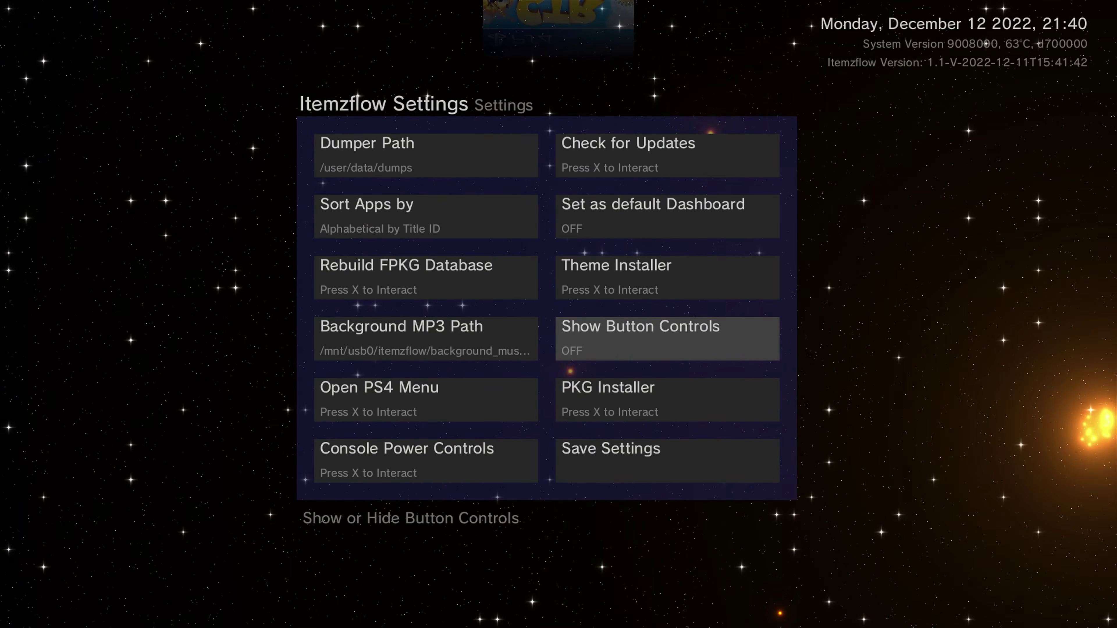
key(Return)
Open the PS4's own Settings through the Open PS4 Menu option and return to the Itemzflow settings
key(Down)
key(Left)
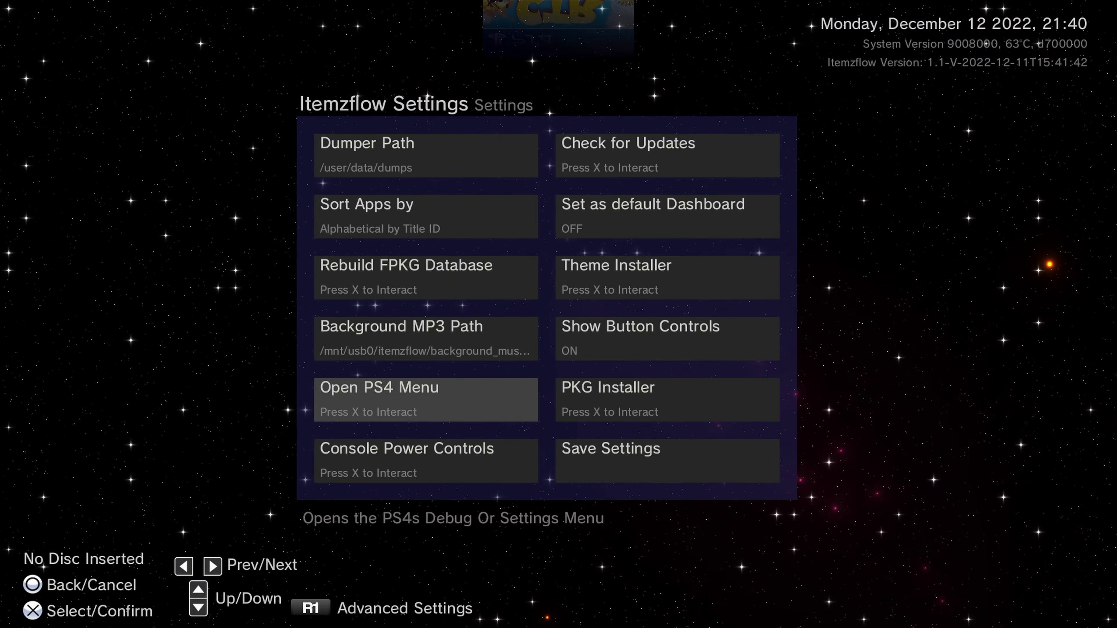
key(Return)
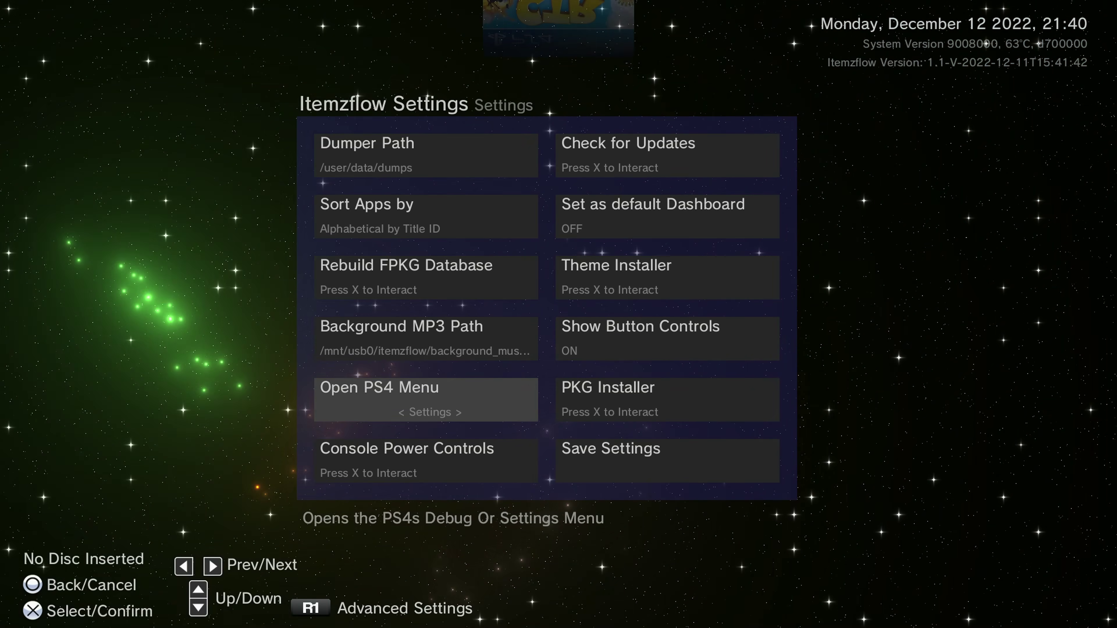
key(Return)
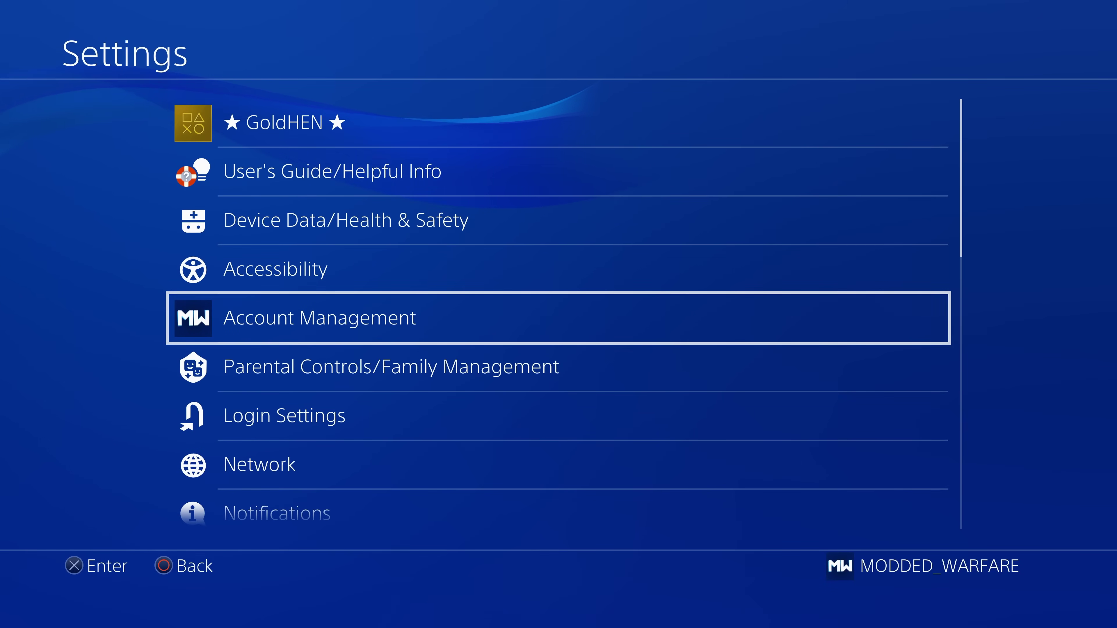
key(Escape)
Switch the Open PS4 Menu option to Power Save Settings, view that system page and return
key(Right)
key(Left)
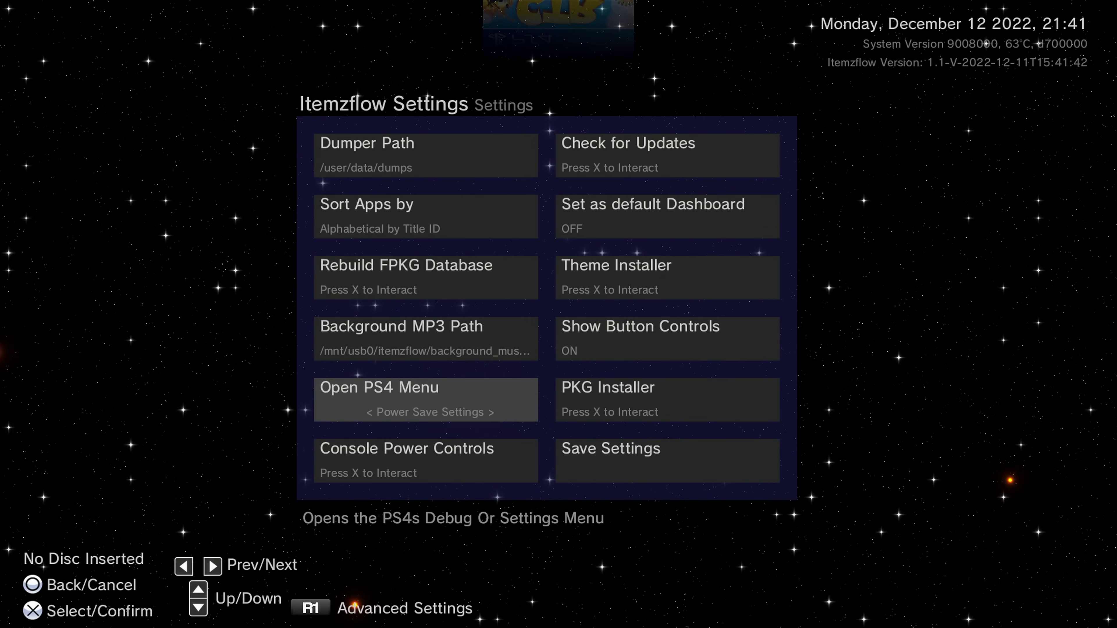
key(Return)
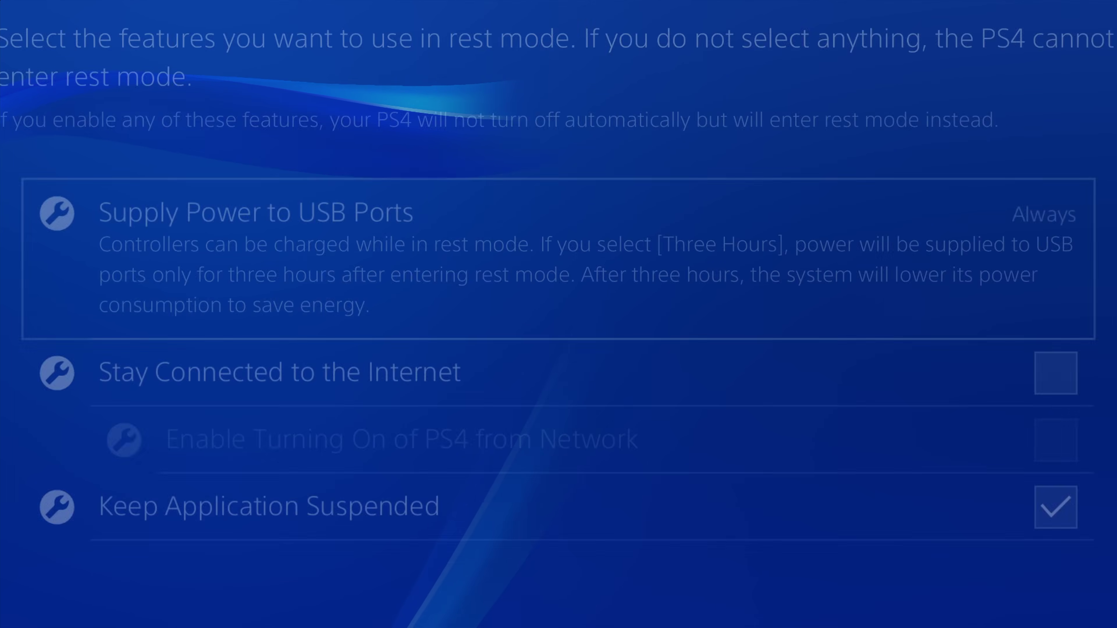
key(Escape)
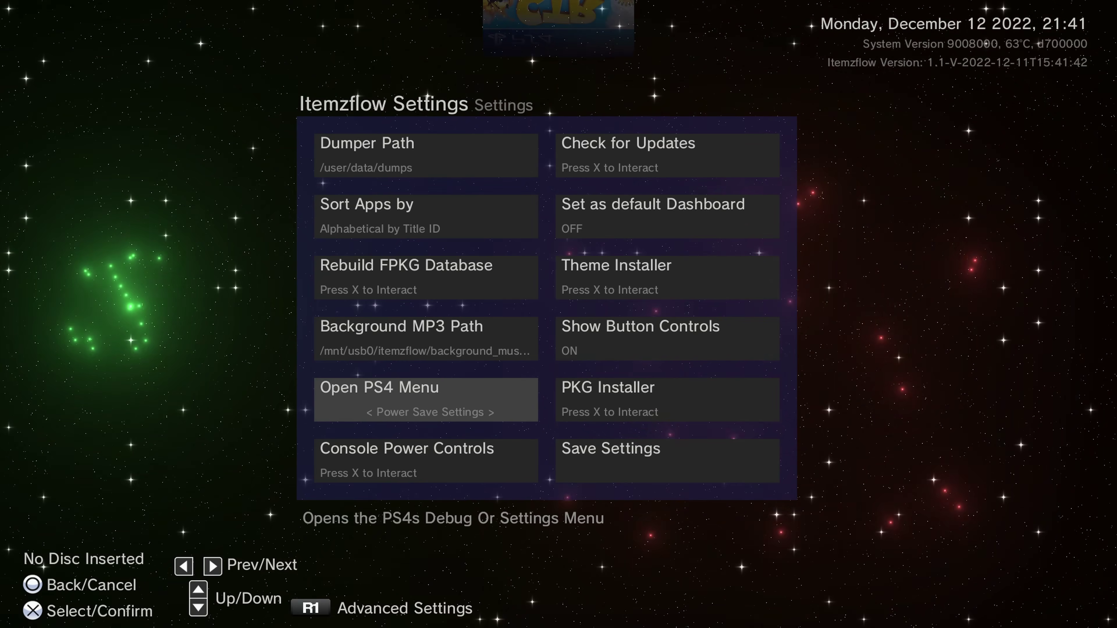
key(Right)
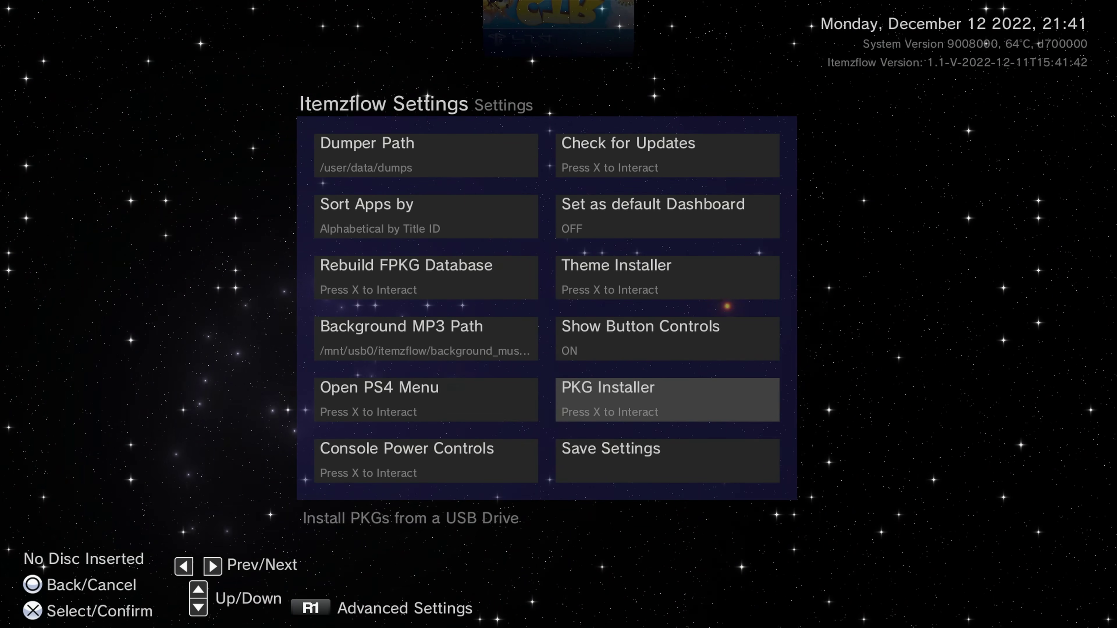
key(Return)
key(Escape)
Return to the library and open the options page of PS4-Xplorer 2.0
key(Escape)
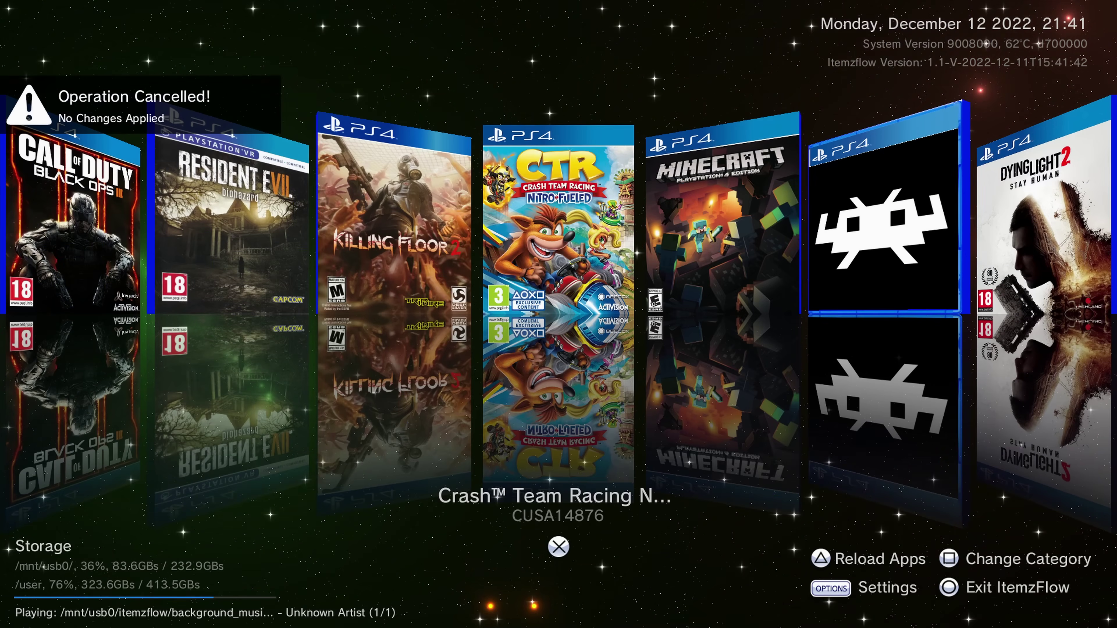
key(Right)
key(Right)
key(Right)
key(Right)
key(Right)
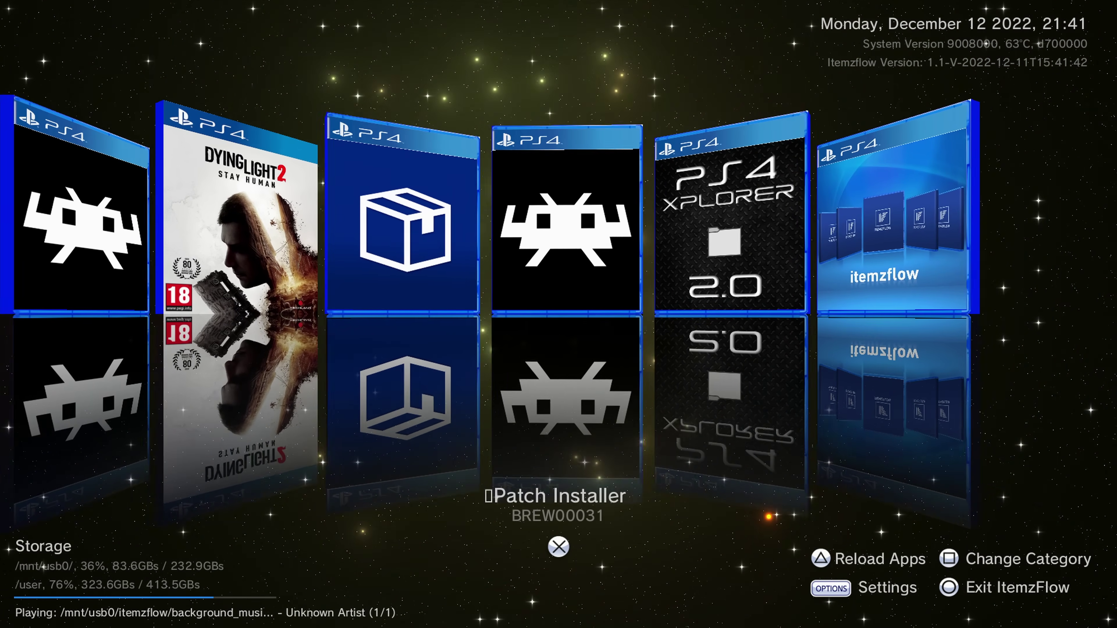
key(Right)
key(Right)
key(Right)
key(Left)
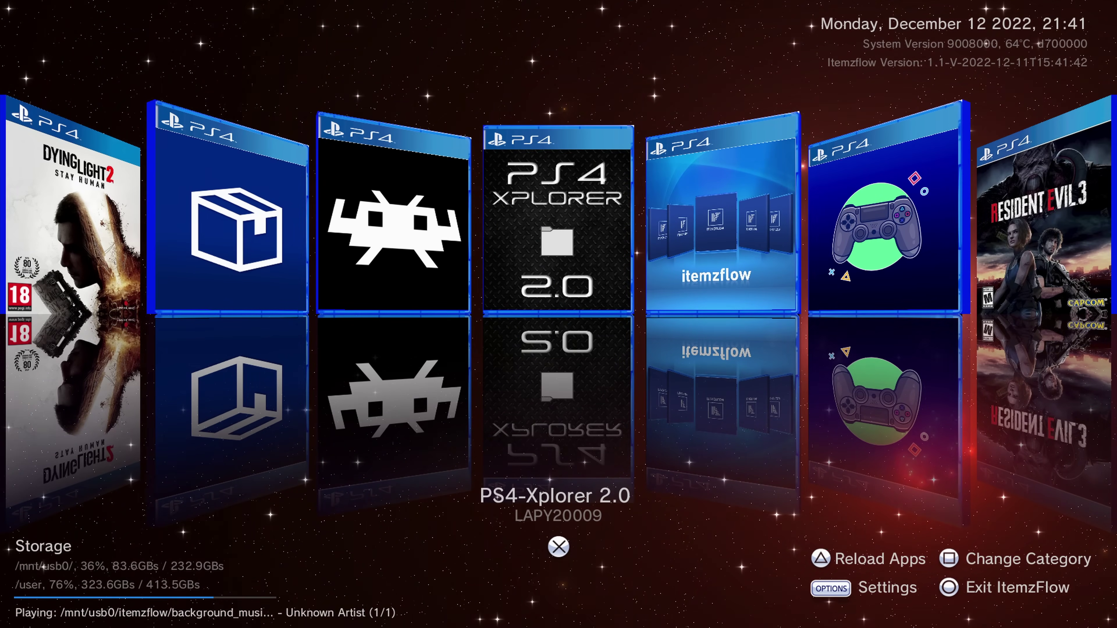
key(Return)
Uninstall PS4-Xplorer 2.0 with the Uninstall Game/App option and confirm the removal
key(Down)
key(Down)
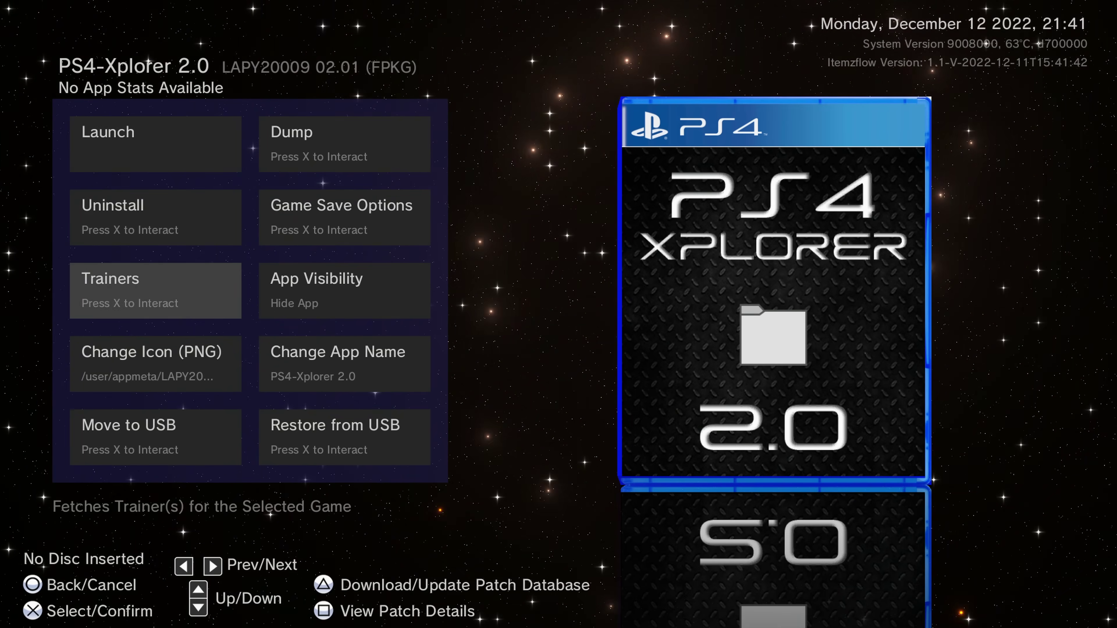
key(Up)
key(Return)
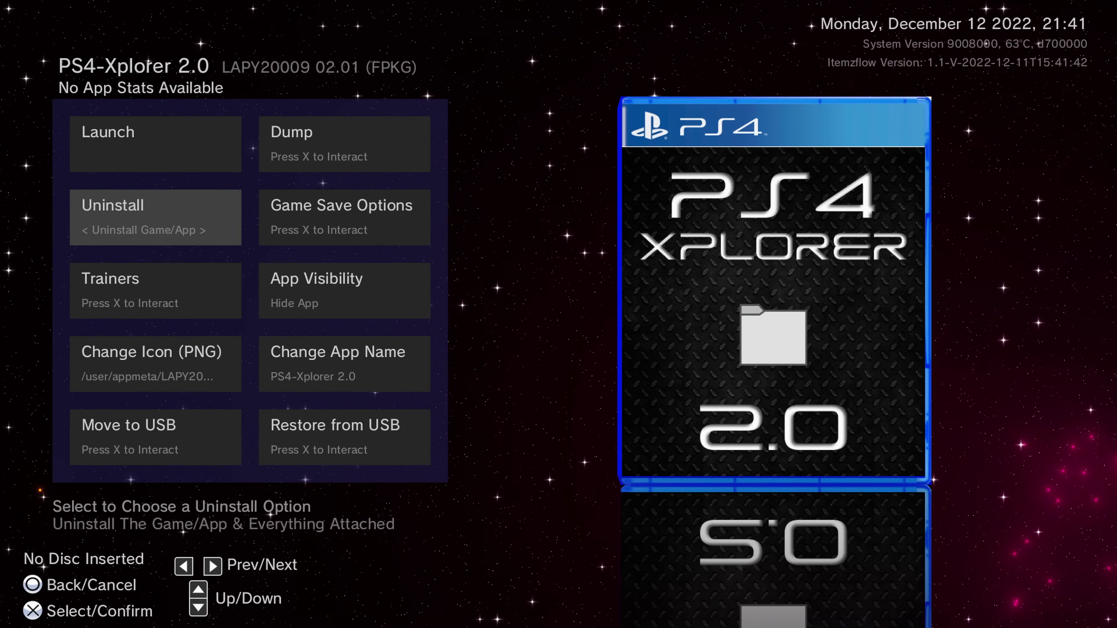
key(Return)
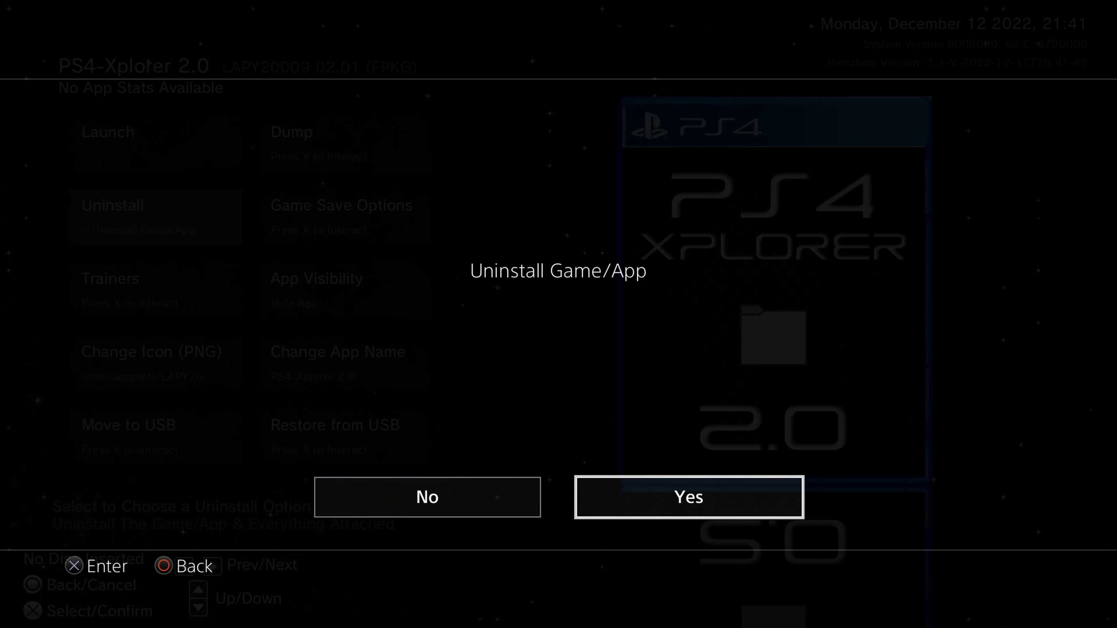
key(Return)
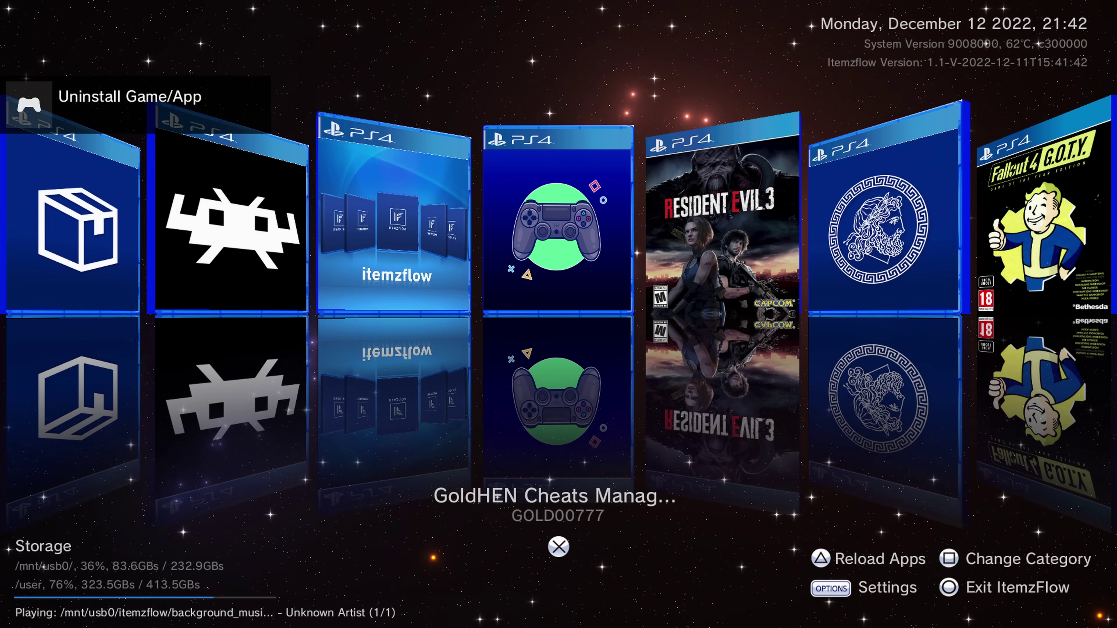
Browse the library covers from GoldHEN Cheats Manager past Bloodborne to Crash Team Racing
key(Right)
key(Right)
key(Right)
key(Right)
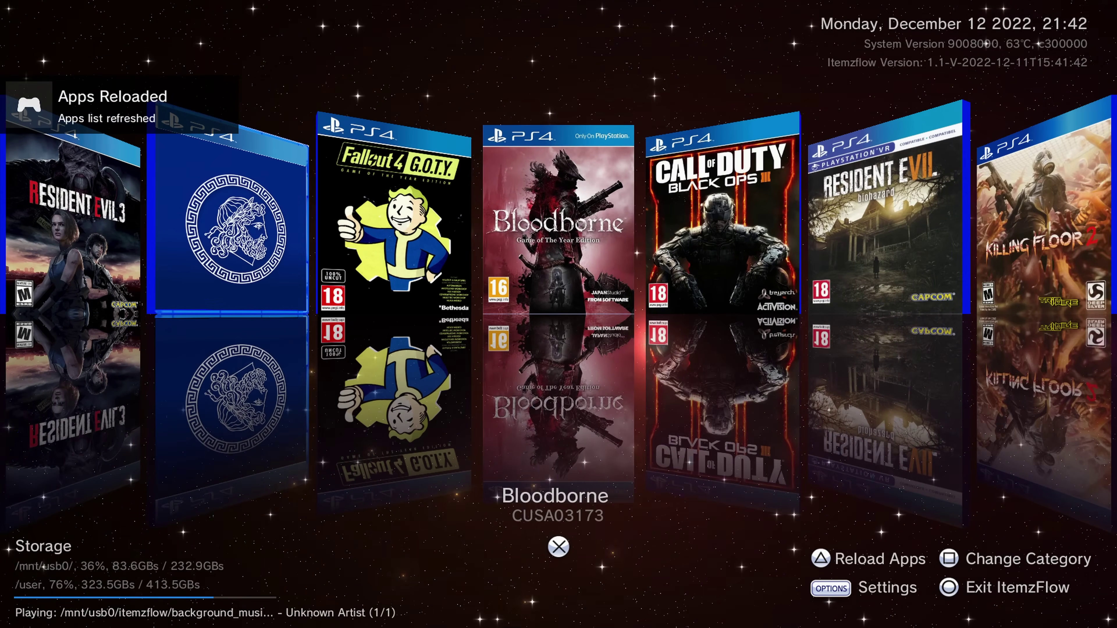
key(Right)
key(Right)
key(Right)
key(Right)
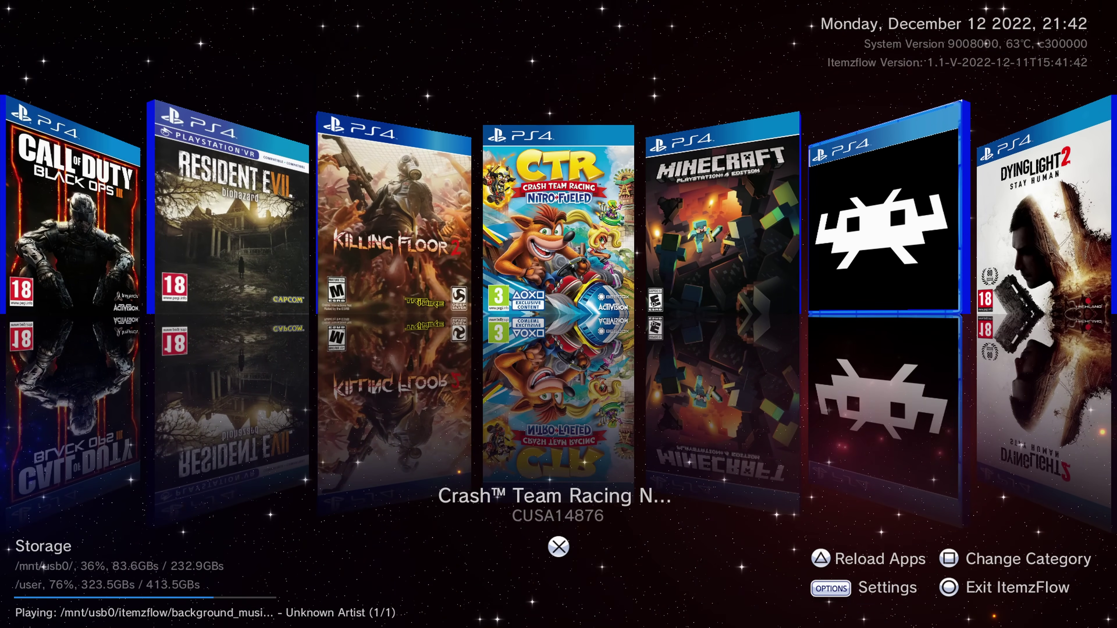
Open the Itemzflow settings and start the PKG Installer
key(Return)
key(Down)
key(Down)
key(Down)
key(Down)
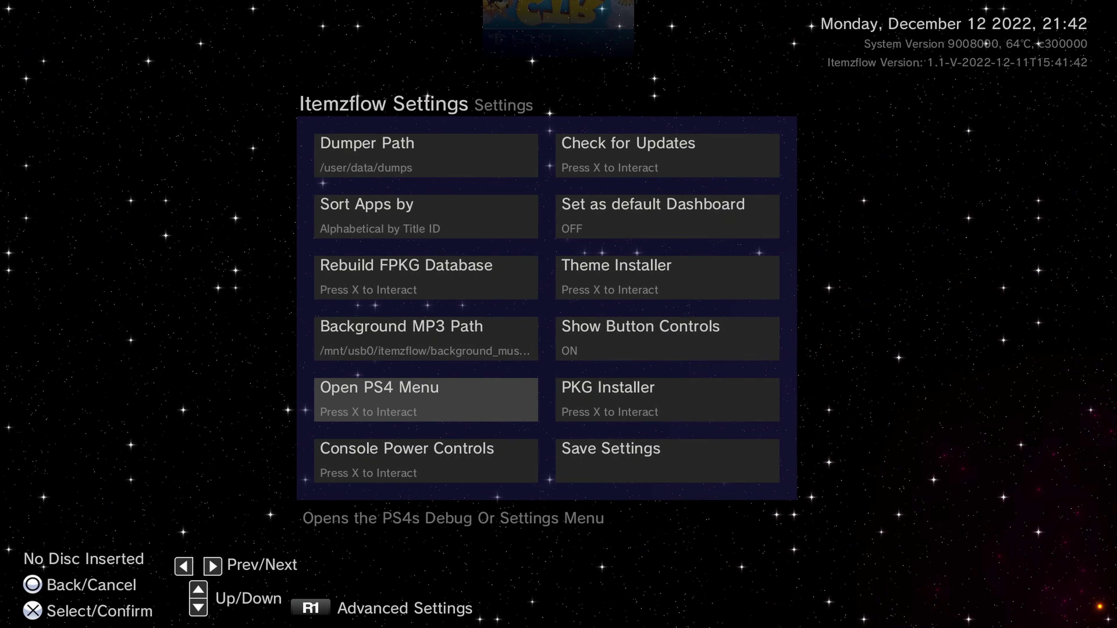
key(Return)
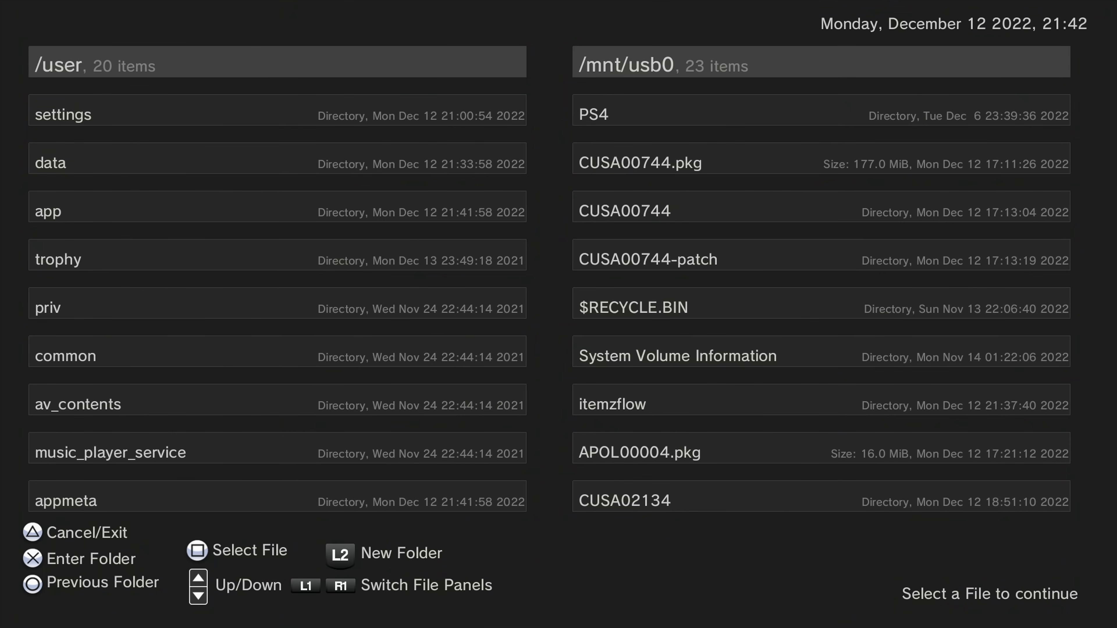
Go up from /user to the root folder in the package file browser and enter the mnt folder
key(Down)
key(Down)
key(Down)
key(Down)
key(Down)
key(Down)
key(Down)
key(Down)
key(Down)
key(Down)
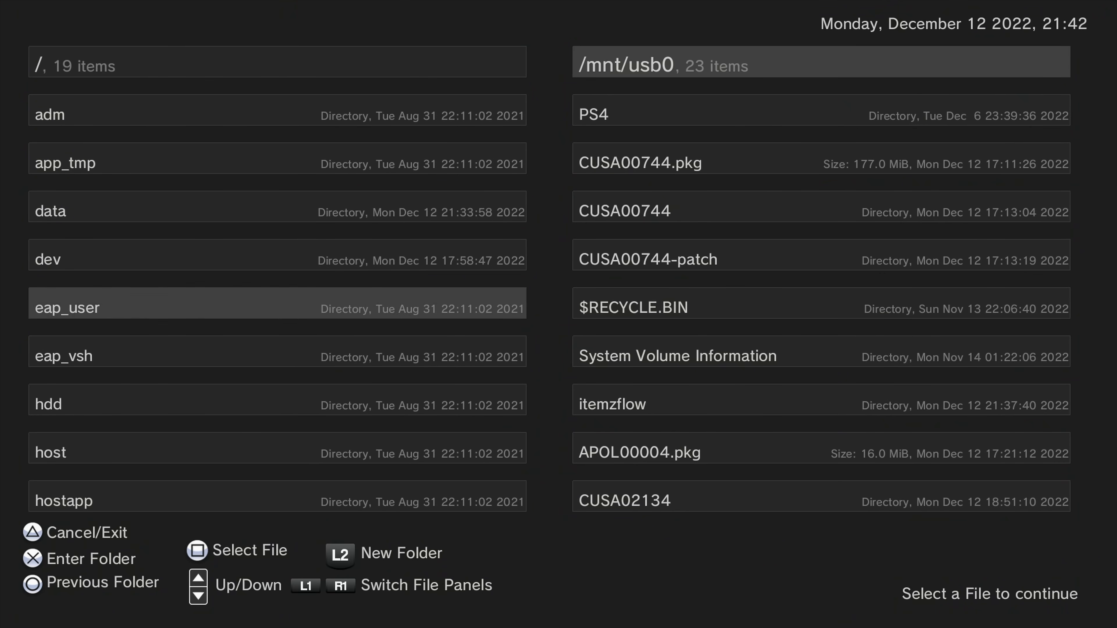
key(Down)
key(Down)
key(Down)
key(Down)
key(Down)
key(Down)
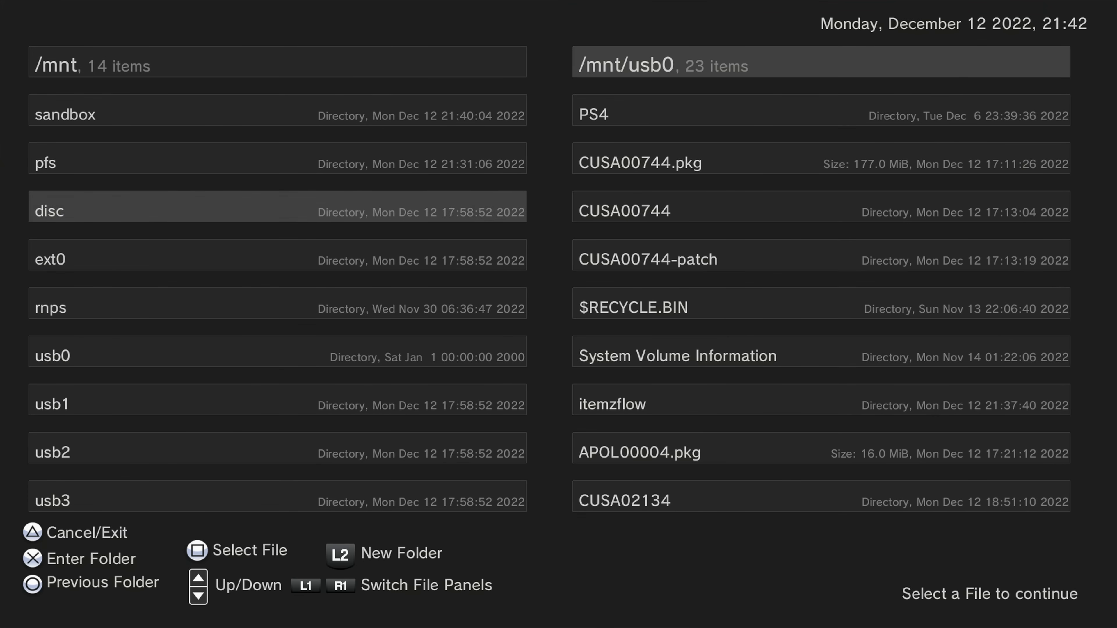
Enter the usb0 folder inside mnt to reach the package files on the USB drive
key(Return)
key(Down)
key(Down)
key(Down)
key(Down)
key(Down)
key(Down)
key(Down)
key(Down)
key(Down)
key(Down)
key(Down)
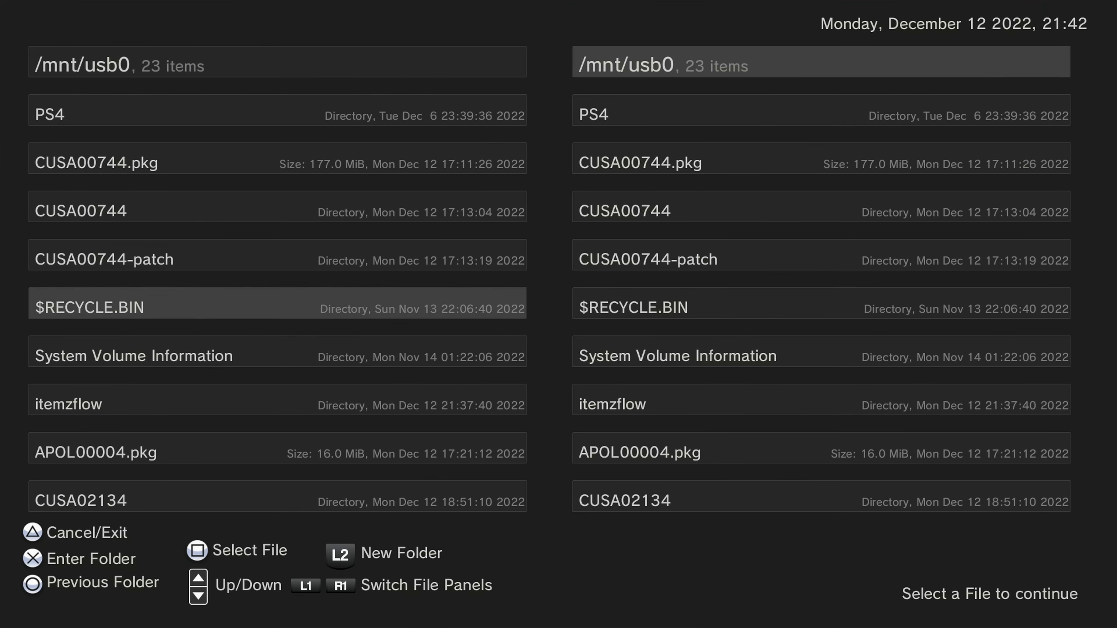
Select LAPY20009_V2.01.pkg on usb0 and install it
key(Down)
key(Down)
key(Down)
key(Down)
key(Down)
key(Down)
key(Down)
key(Down)
key(Down)
key(Down)
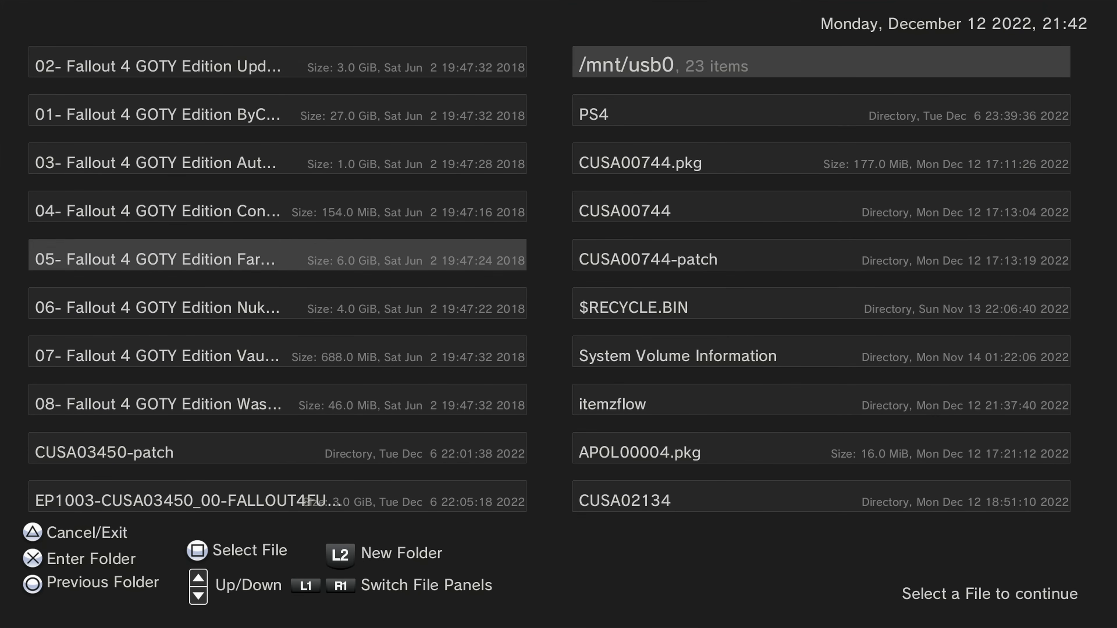
key(Down)
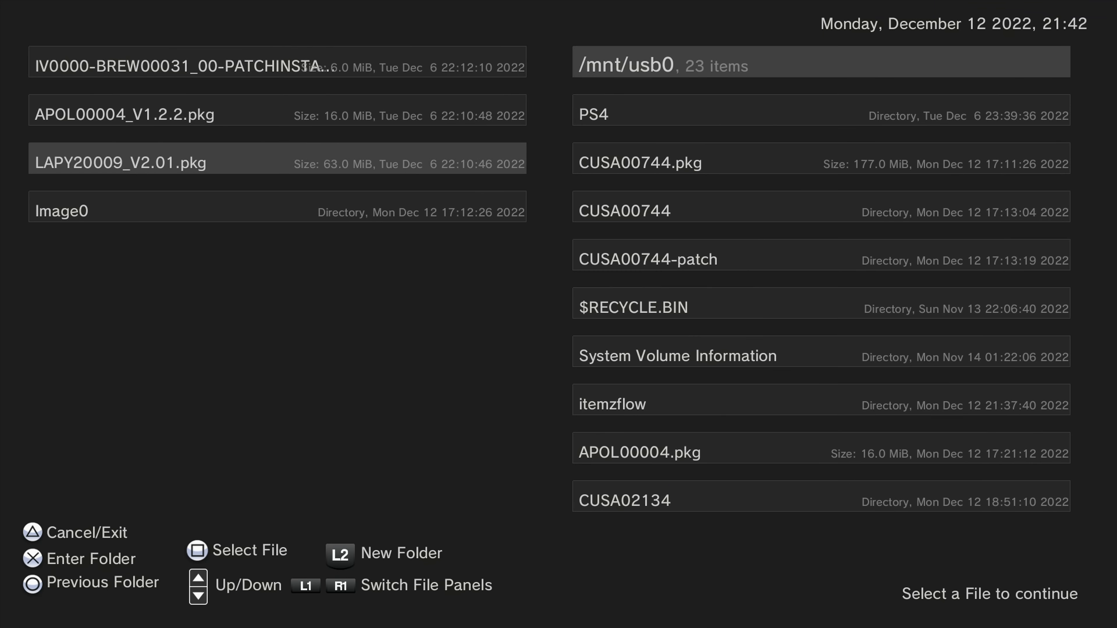
key(Return)
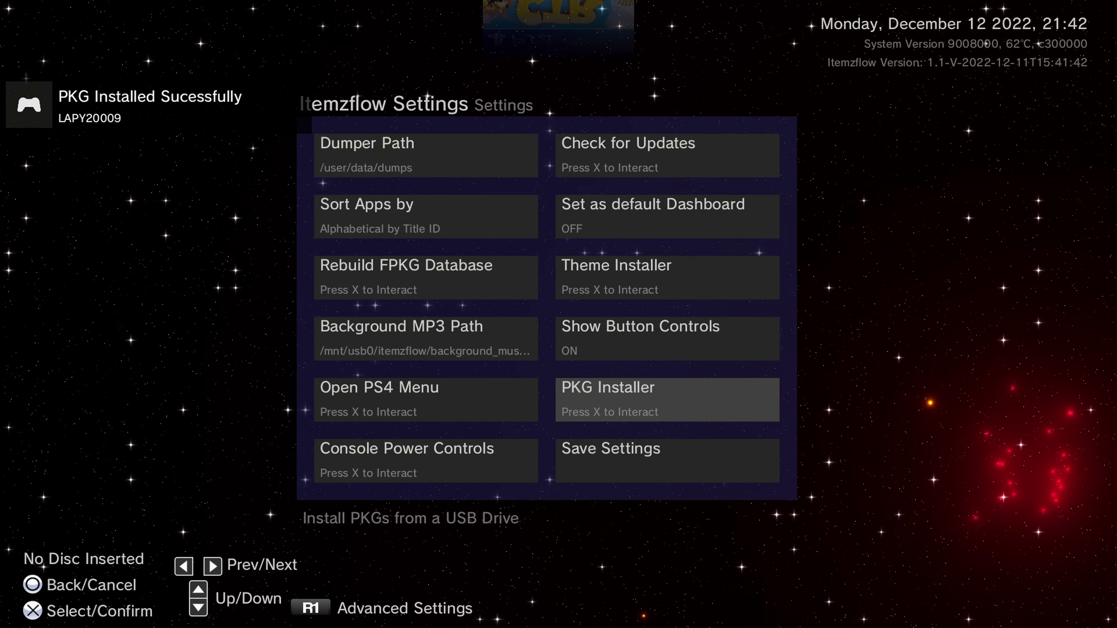
Return to the game library and browse the covers for the newly installed LAPY20009 package
key(Escape)
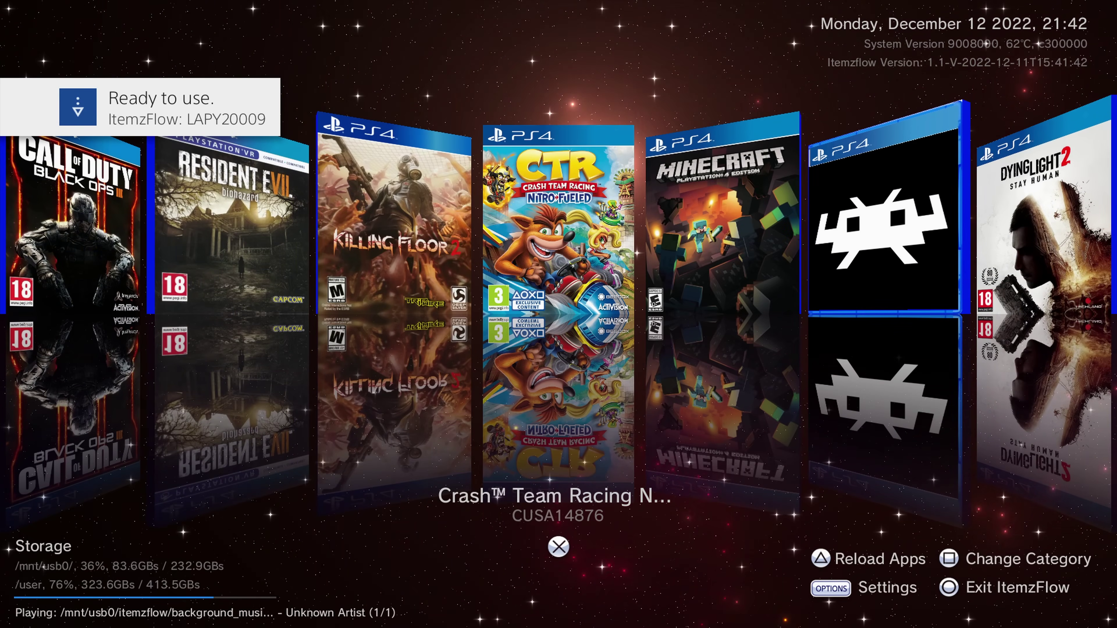
key(Right)
key(Right)
key(Right)
key(Right)
key(Right)
key(Right)
key(Right)
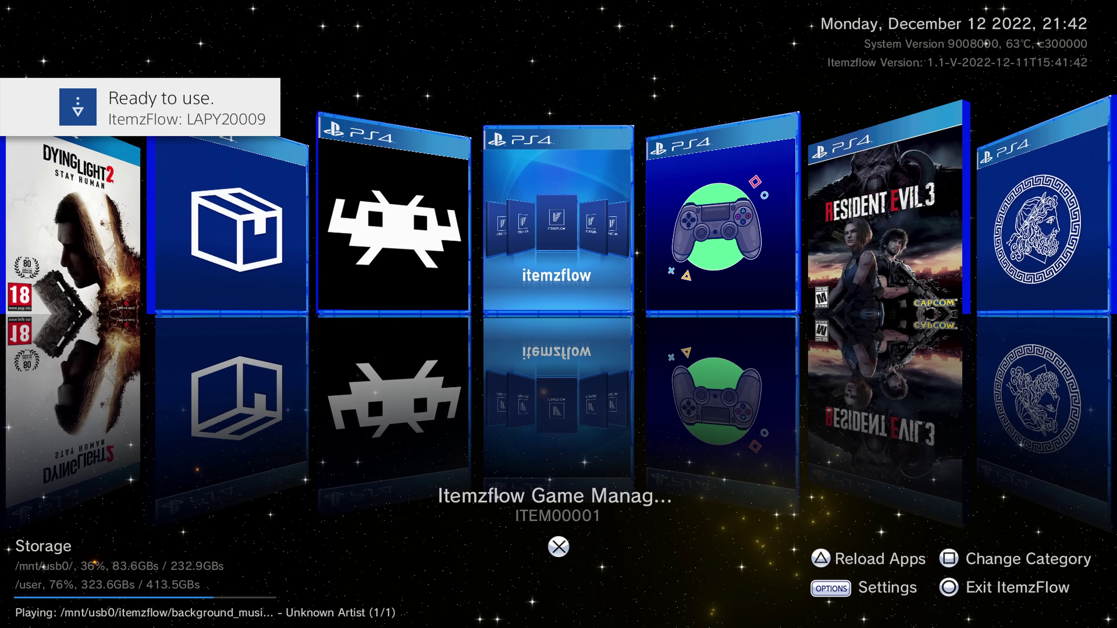
key(Right)
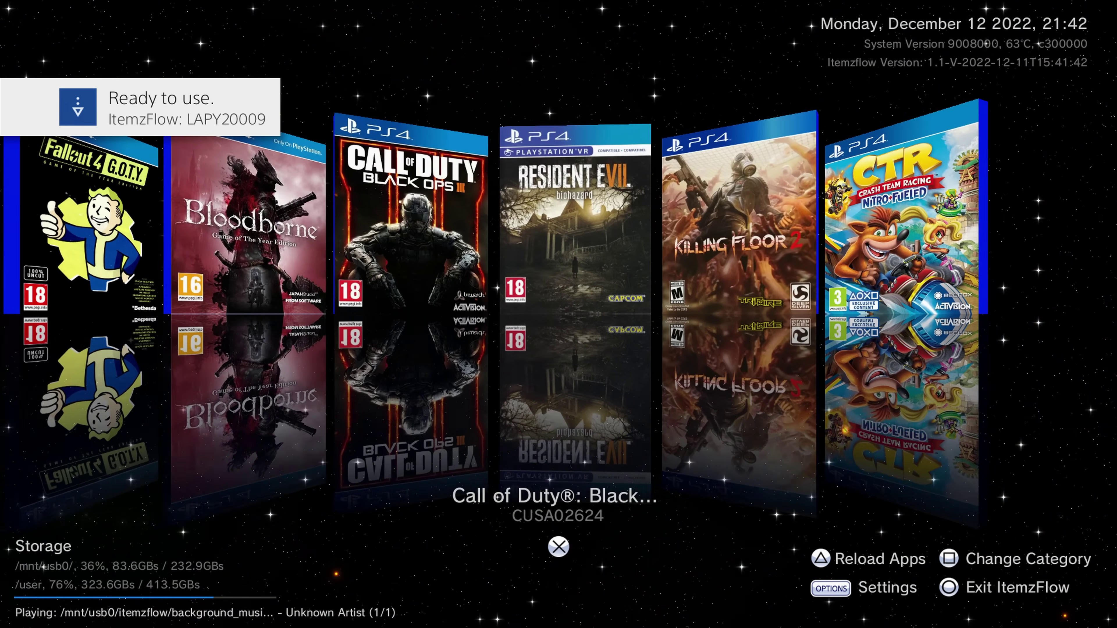
key(Right)
key(Right)
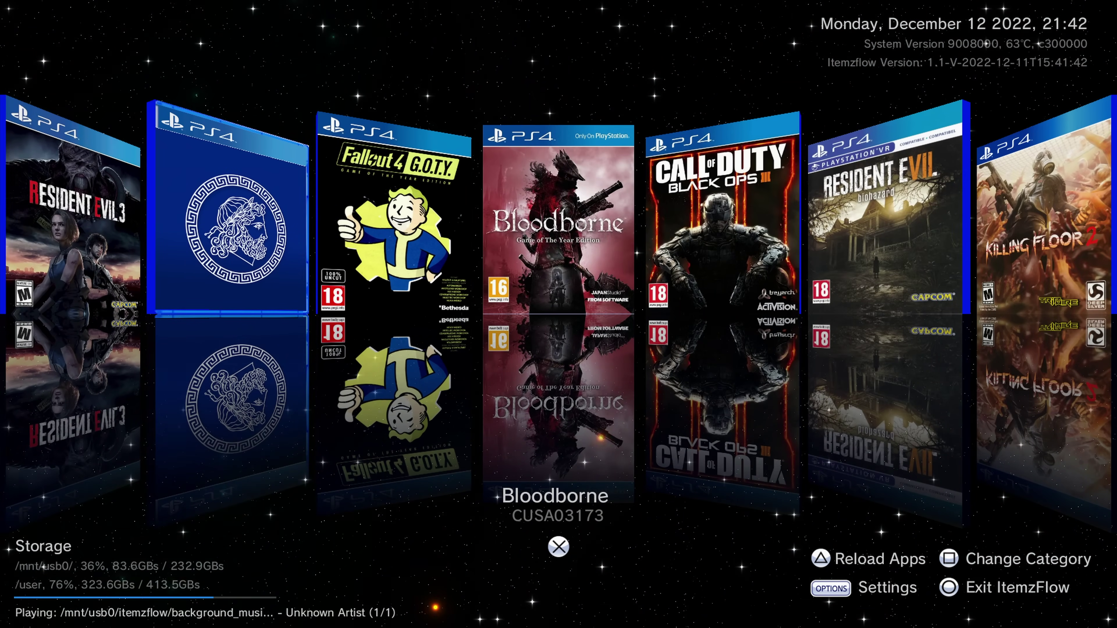
Reload the app list, find PS4-Xplorer 2.0 in the library and view its options page before returning to the covers
key(y)
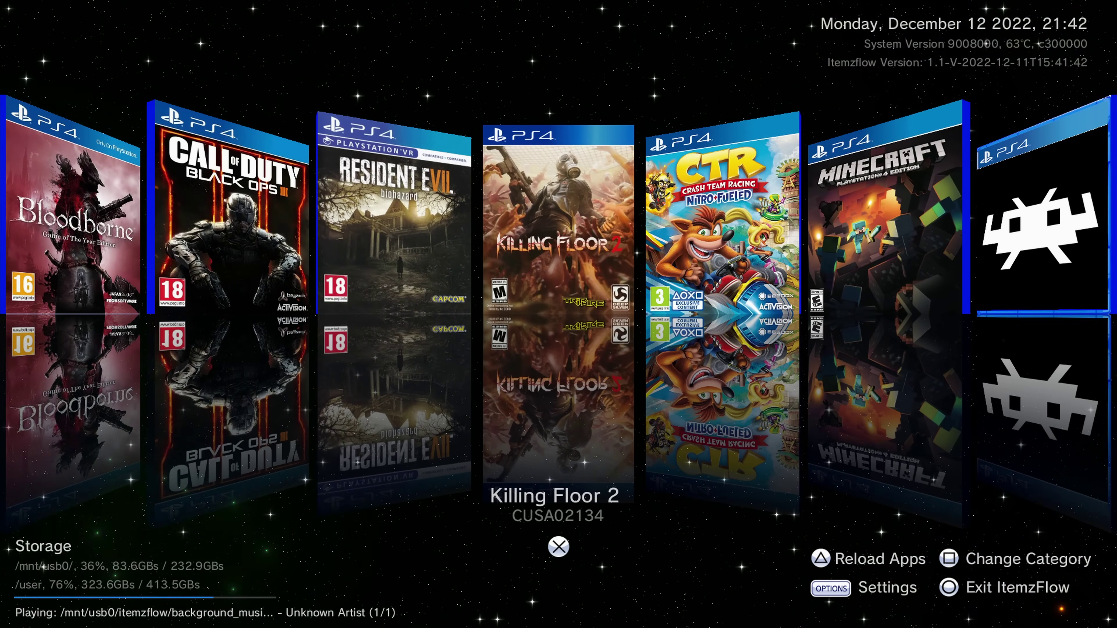
key(Right)
key(Right)
key(Right)
key(Right)
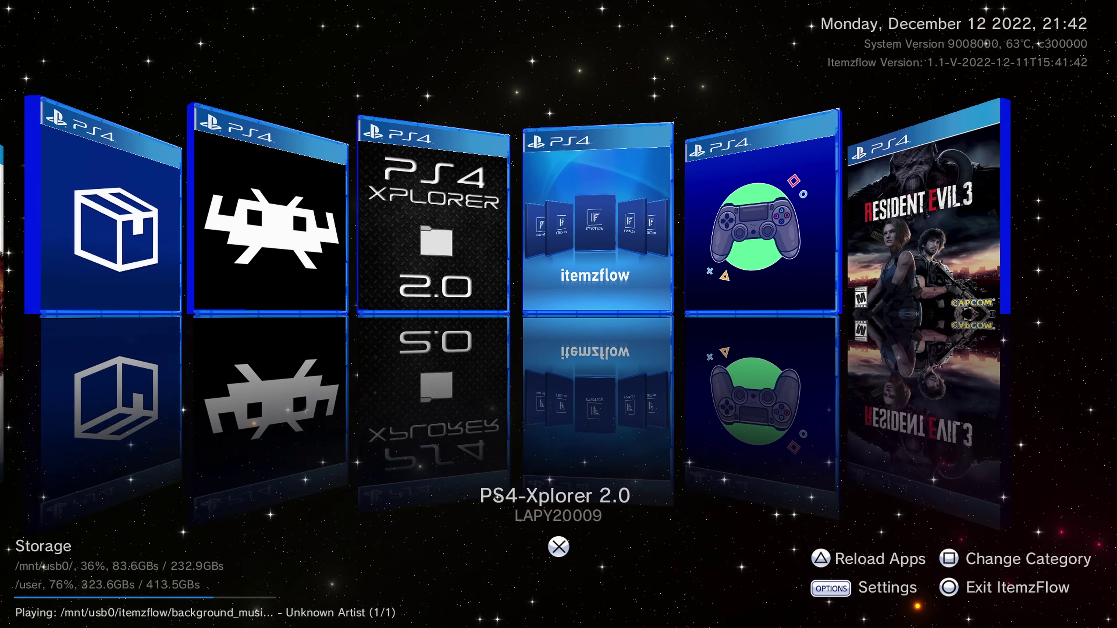
key(Return)
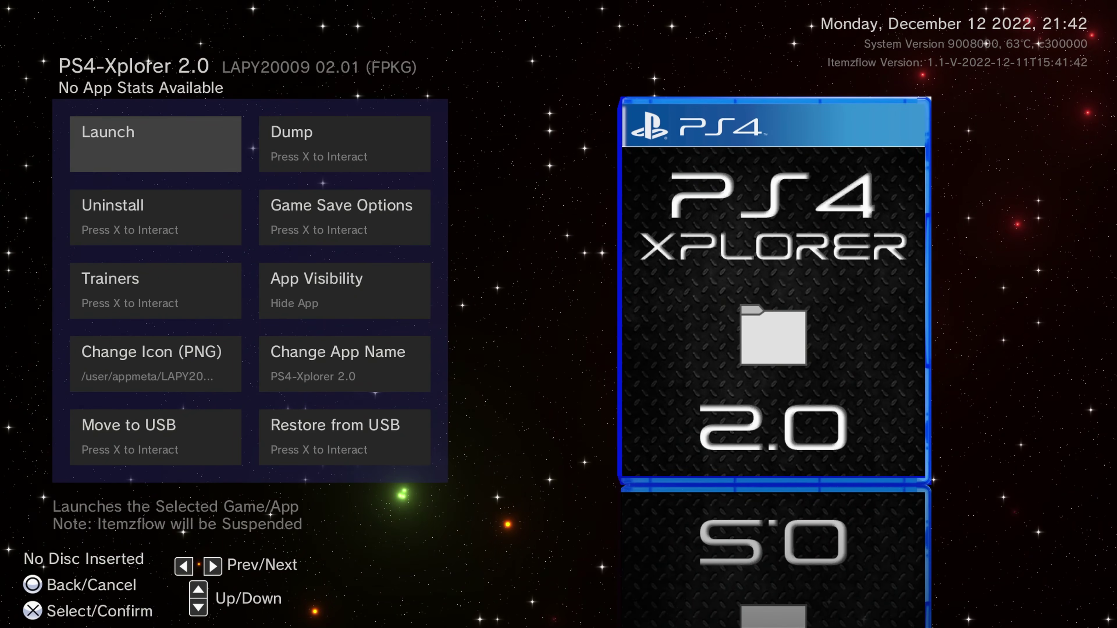
key(Escape)
key(Right)
key(Left)
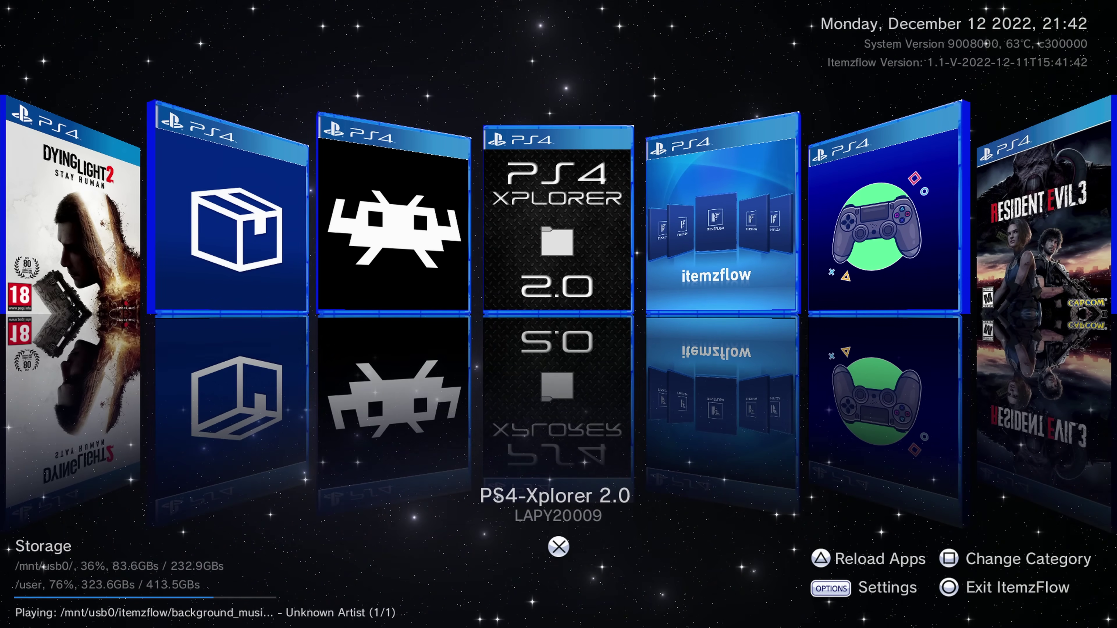
Open the Itemzflow settings and view the choices of Console Power Controls without running any
key(o)
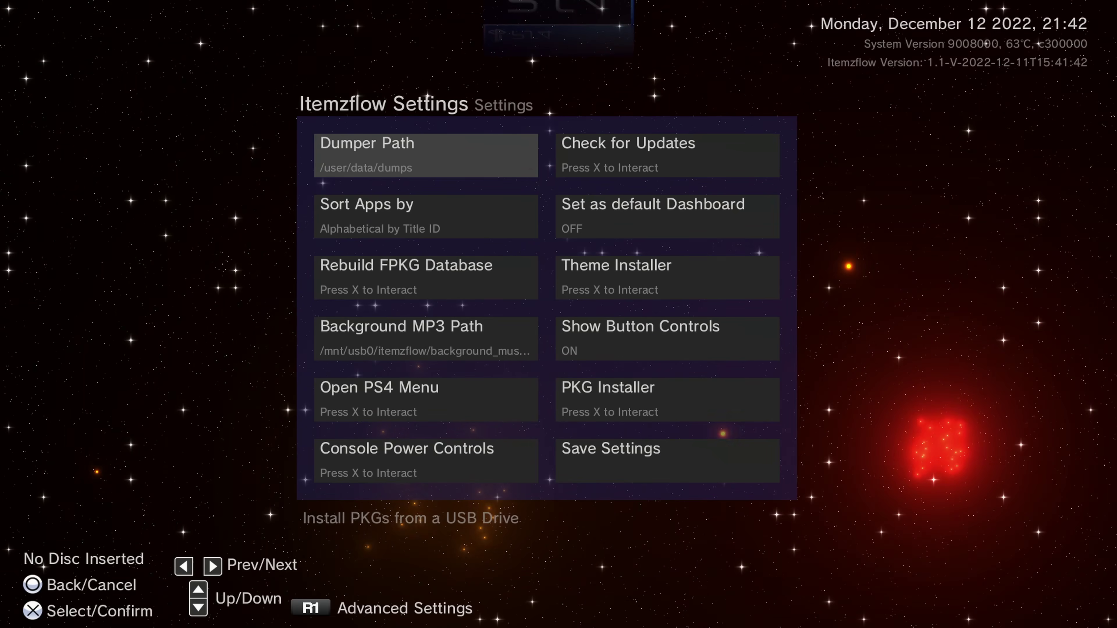
key(Down)
key(Down)
key(Down)
key(Down)
key(Down)
key(Right)
key(Up)
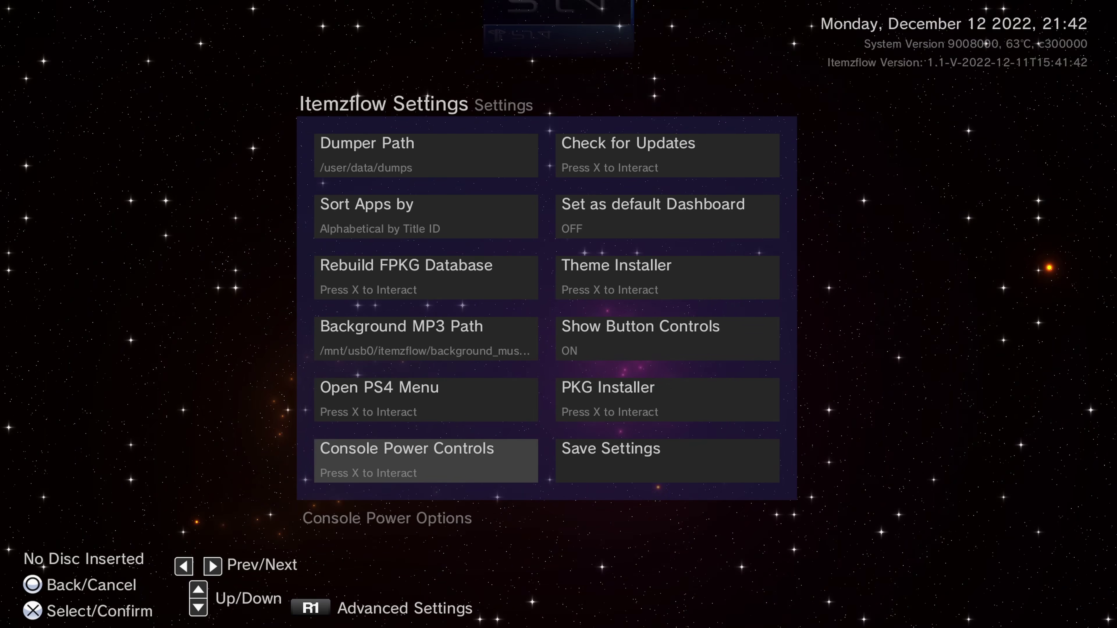
key(Return)
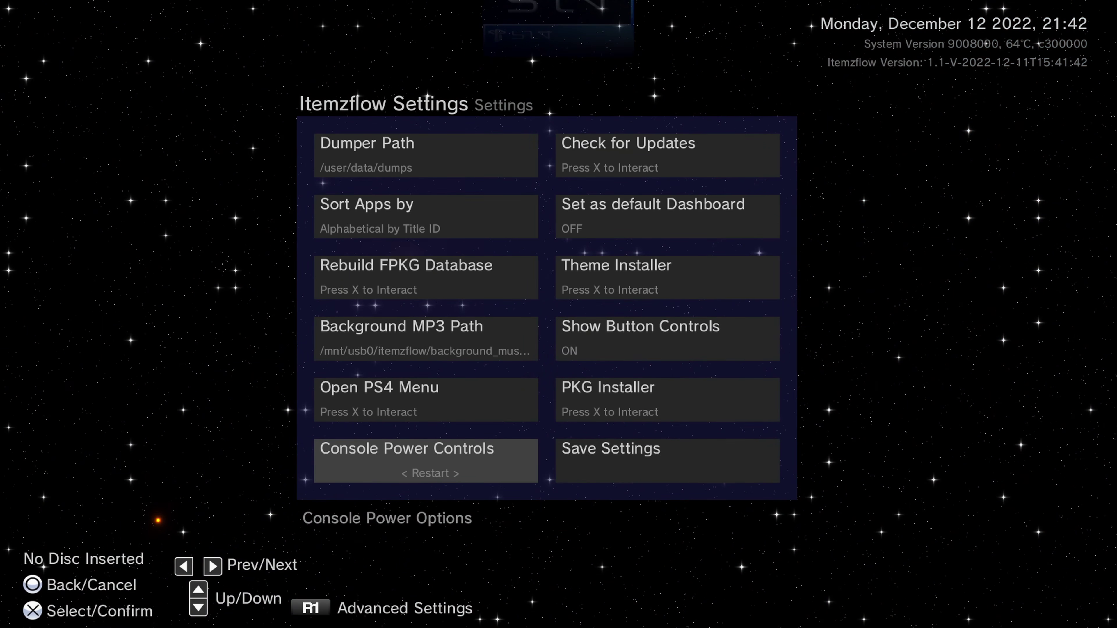
key(Left)
key(Escape)
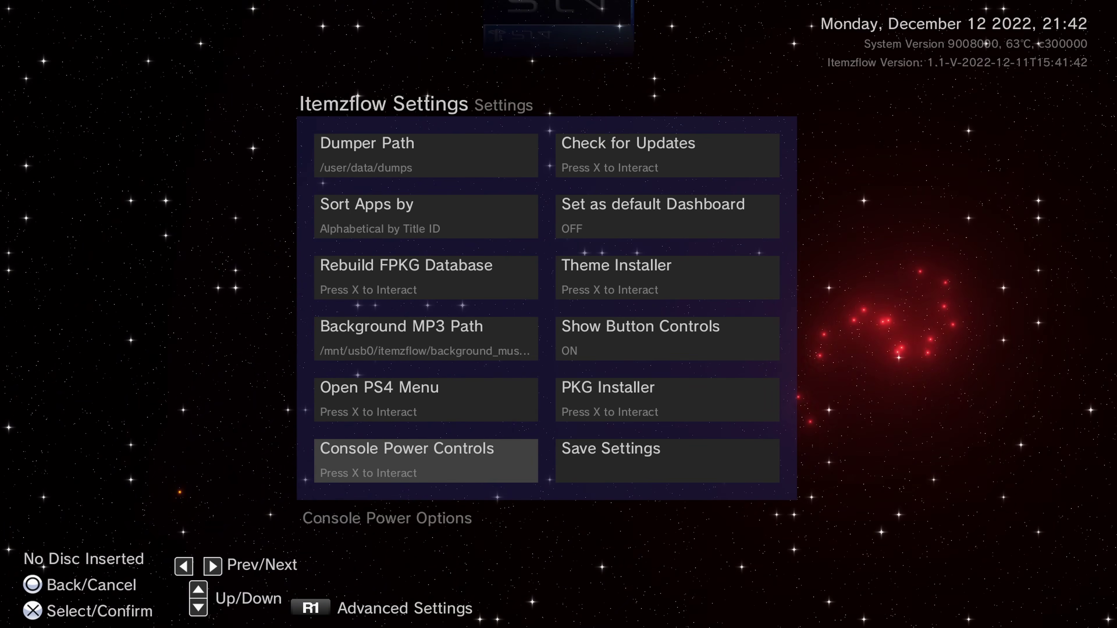
Show the advanced settings and look over the entries from Sort Apps by down to Open PS4 Menu
key(r)
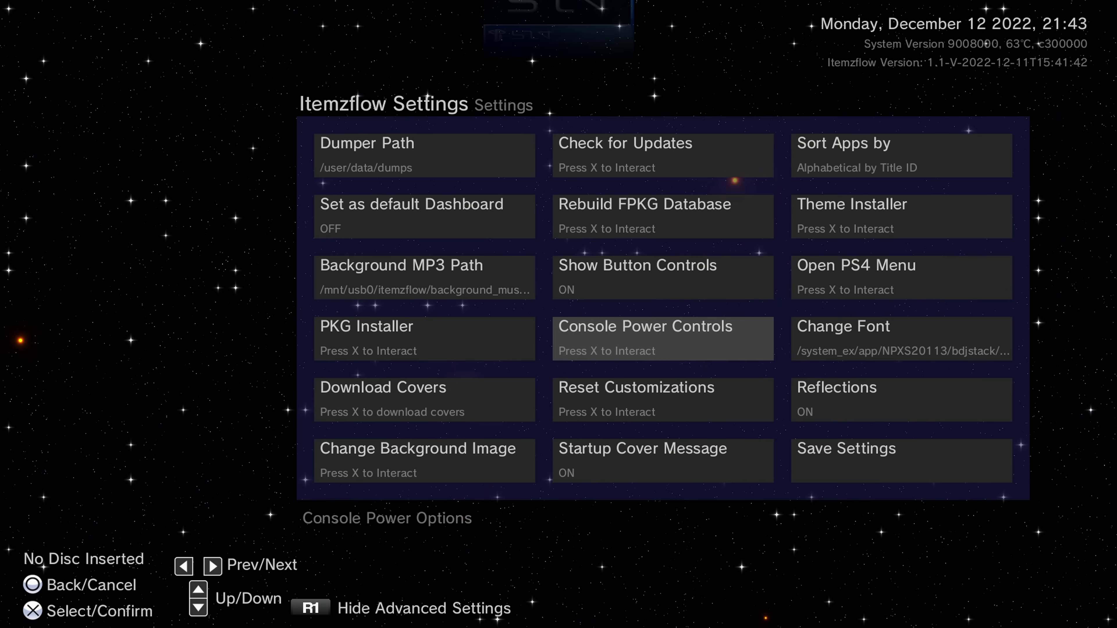
key(Up)
key(Up)
key(Up)
key(Left)
key(Right)
key(Right)
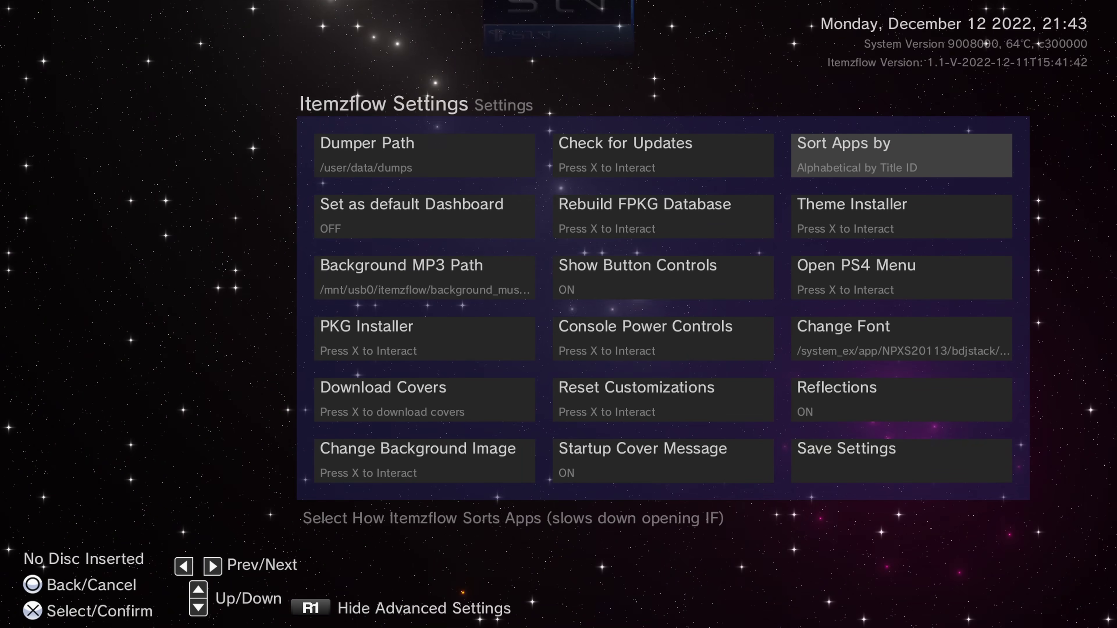
key(Down)
key(Left)
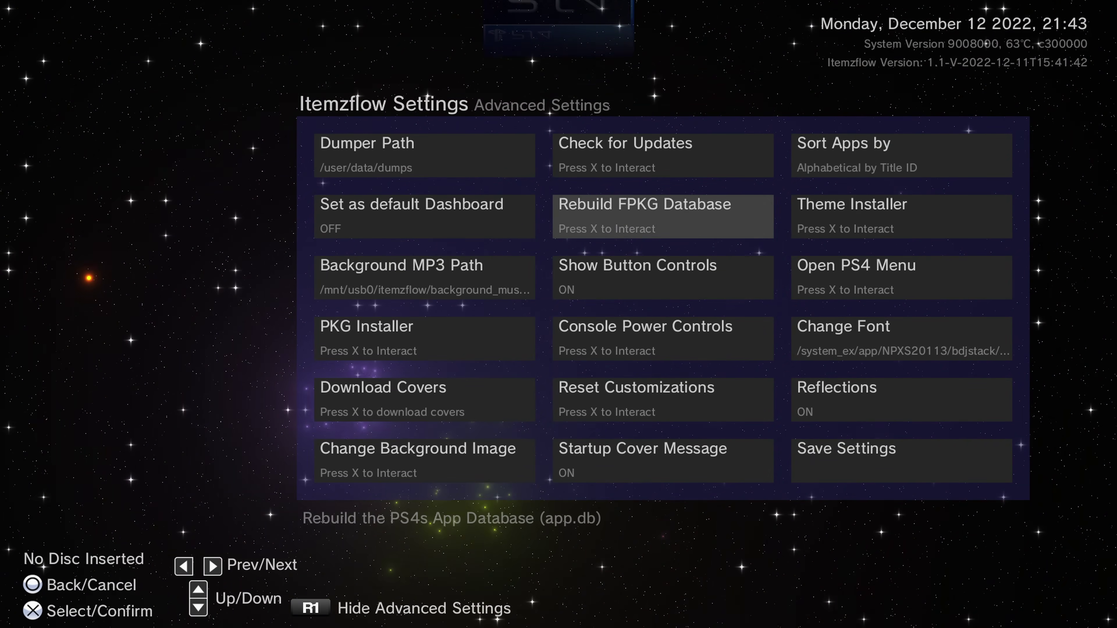
key(Left)
key(Down)
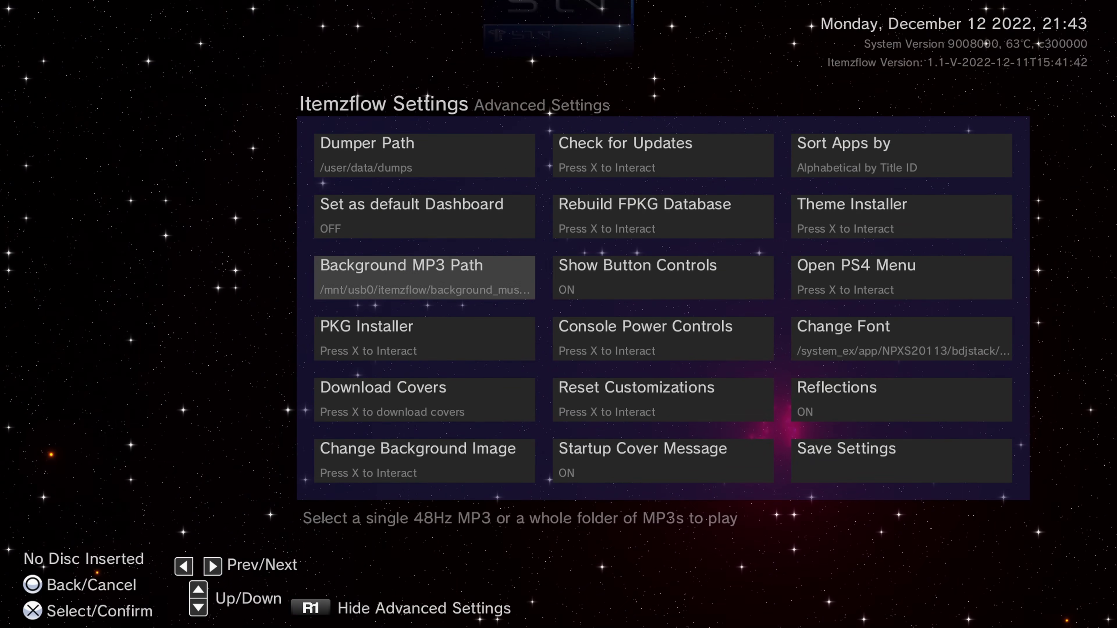
key(Right)
key(Right)
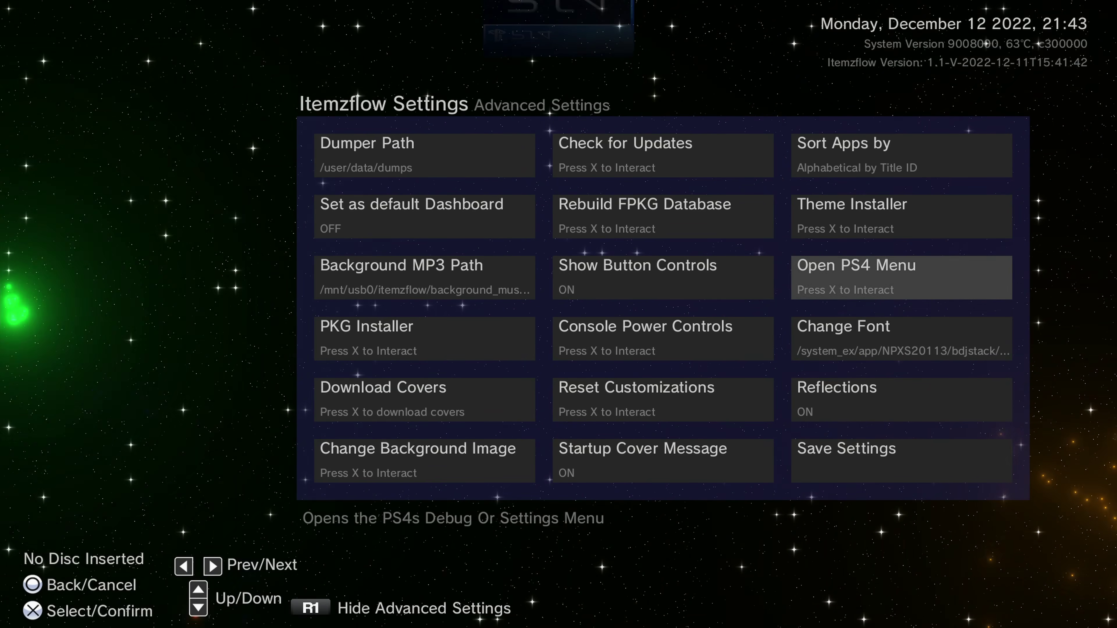
Examine the Change Font, Download Covers and Reset Customizations entries in the advanced settings
key(Down)
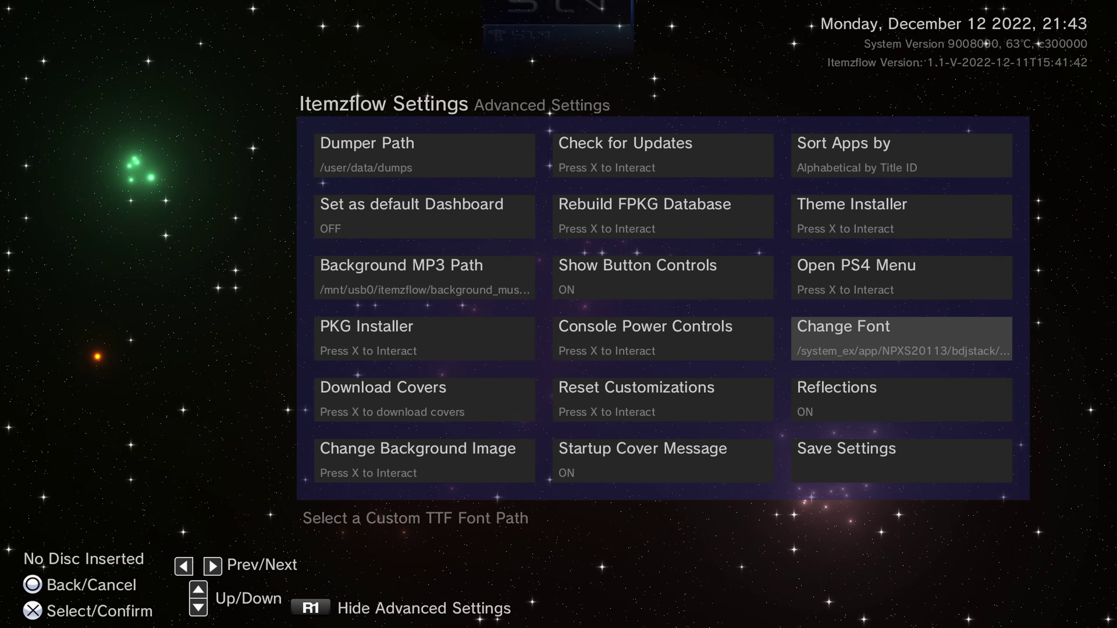
key(Left)
key(Right)
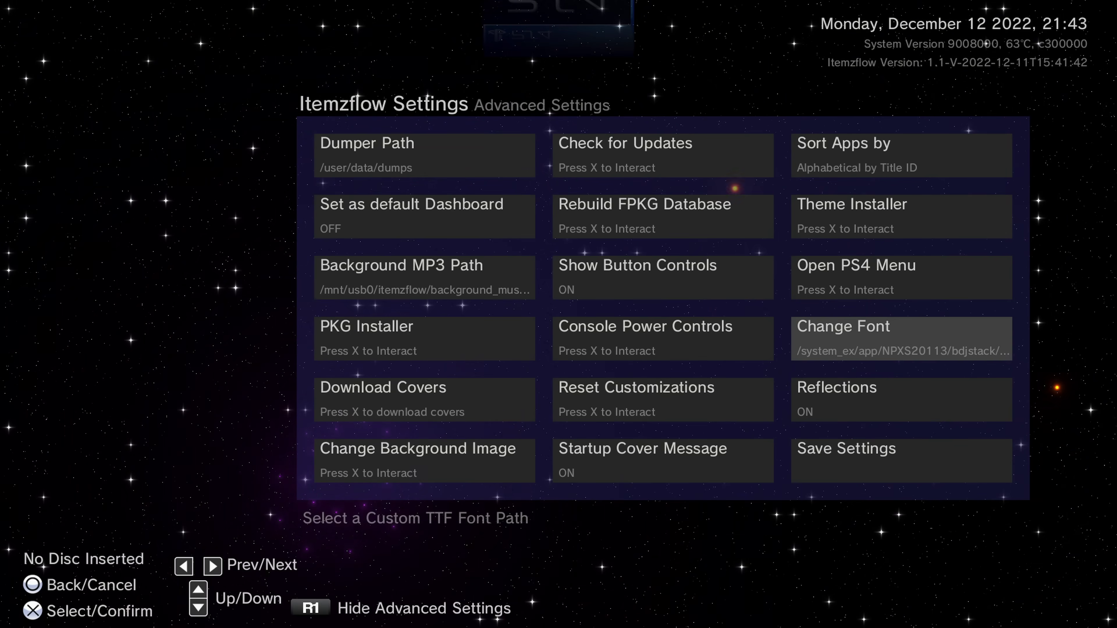
key(Left)
key(Left)
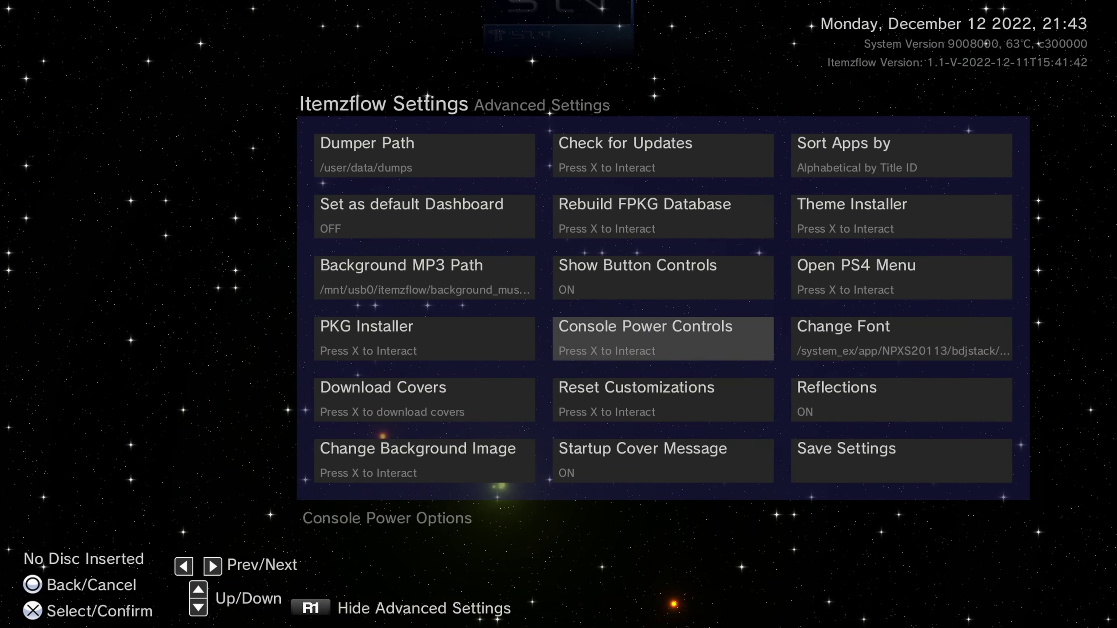
key(Down)
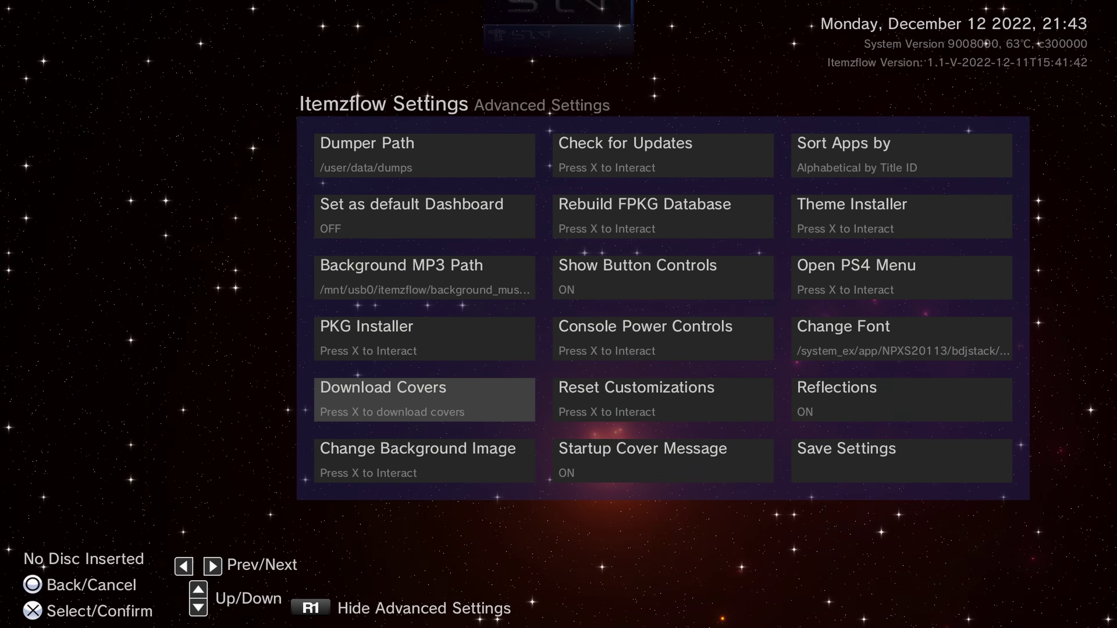
key(Right)
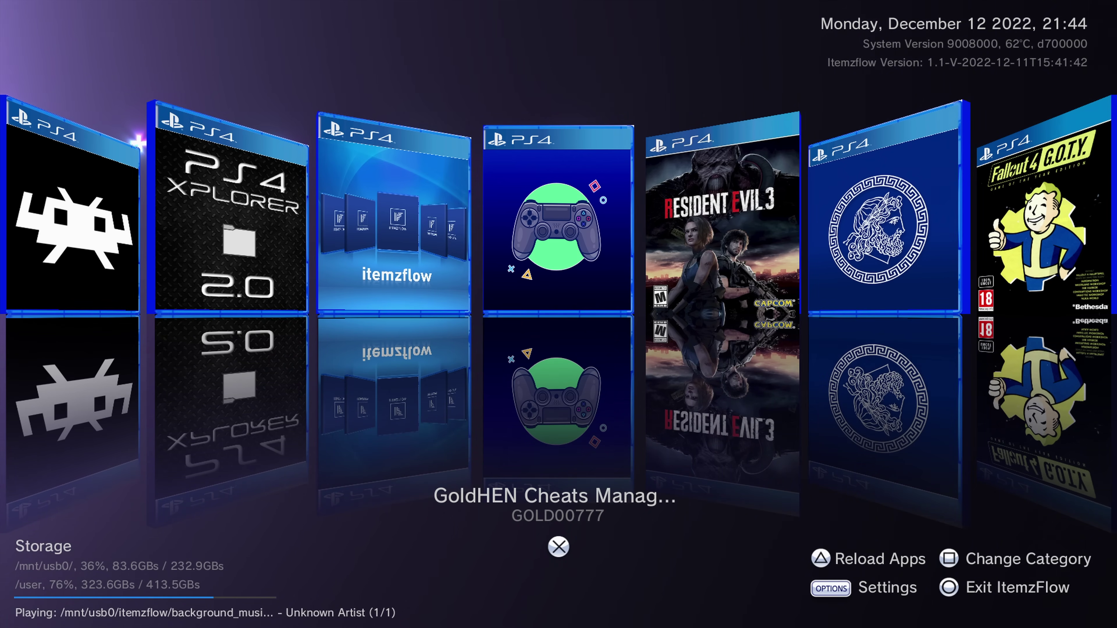
Browse the library covers around GoldHEN Cheats Manager and Resident Evil 3 with their reflections shown
key(Right)
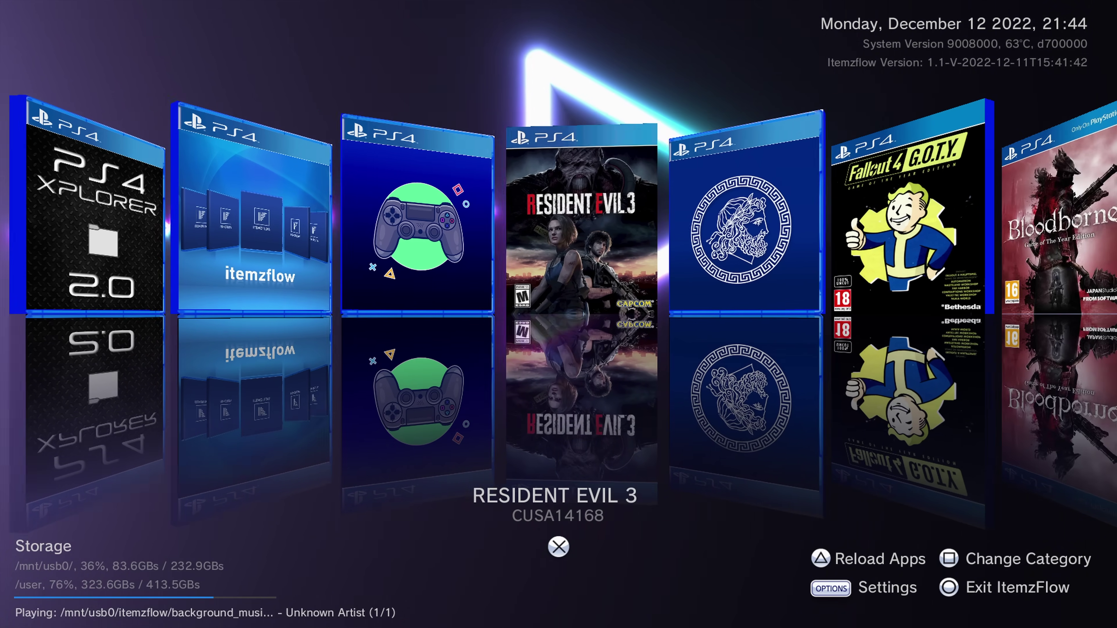
key(Left)
key(Left)
Reopen the Itemzflow settings, show the advanced settings and switch Reflections off
key(Escape)
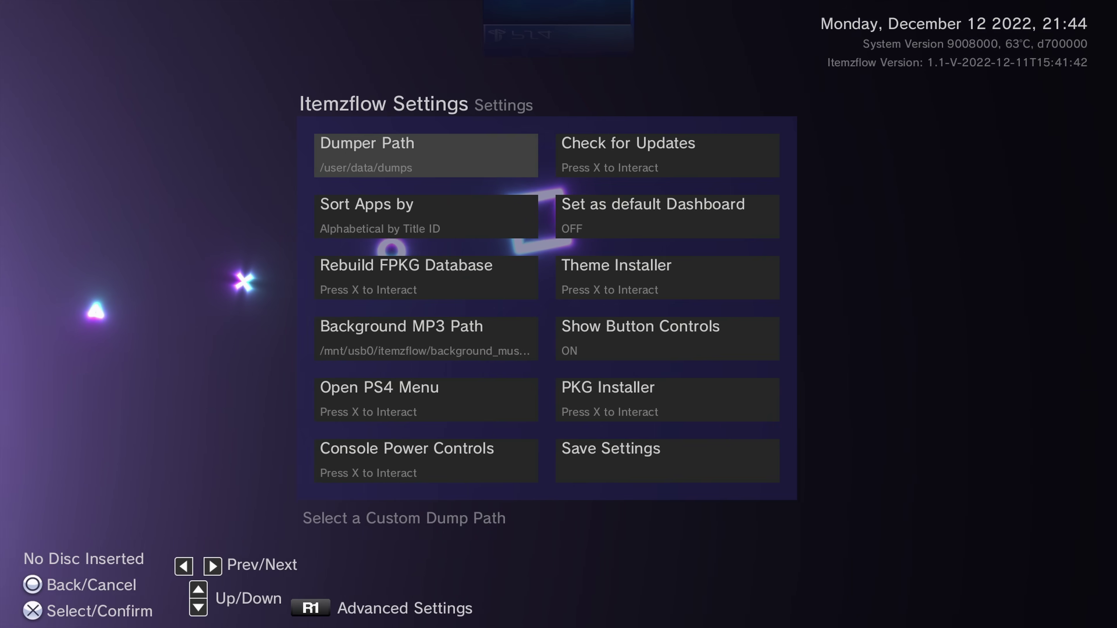
key(Down)
key(Down)
key(Down)
key(Down)
key(Right)
key(Down)
key(Up)
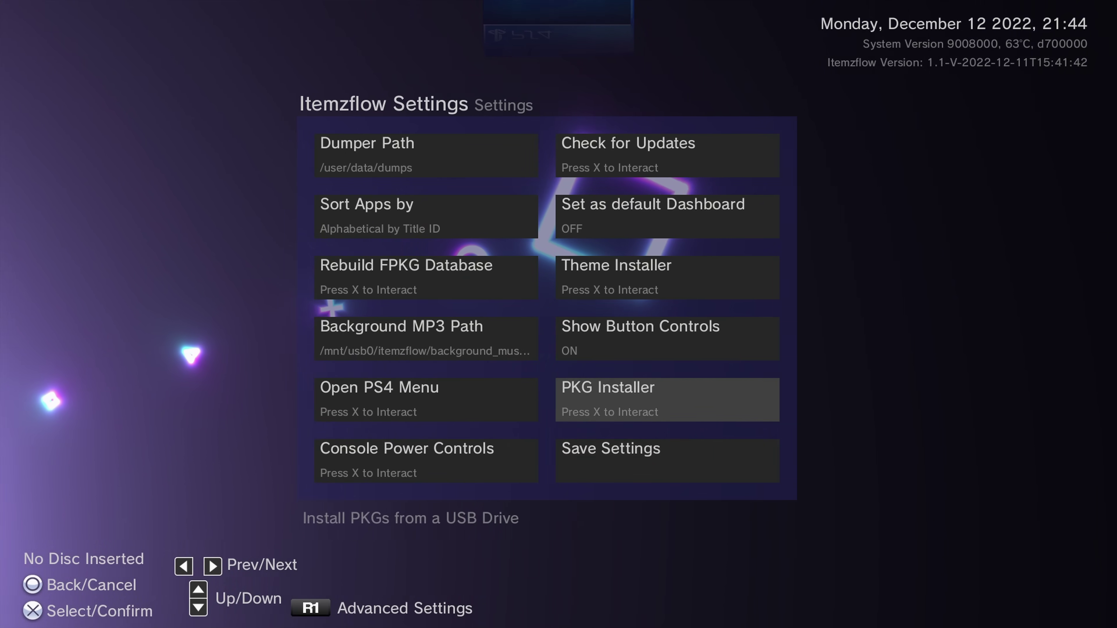
key(r)
key(Right)
key(Up)
key(Right)
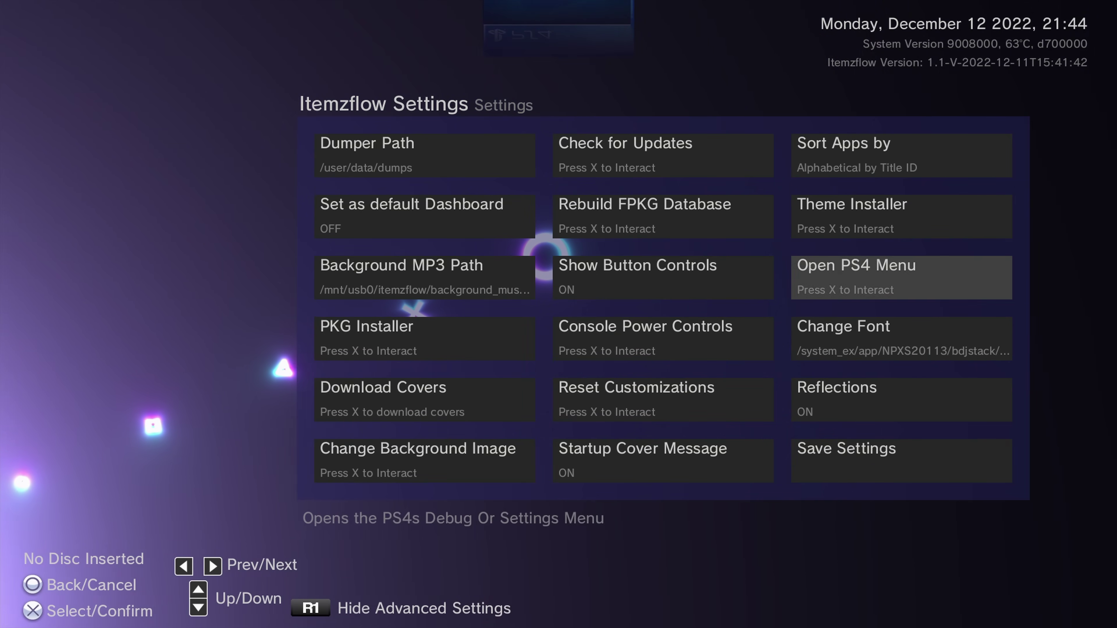
key(Down)
key(Left)
key(Left)
key(Down)
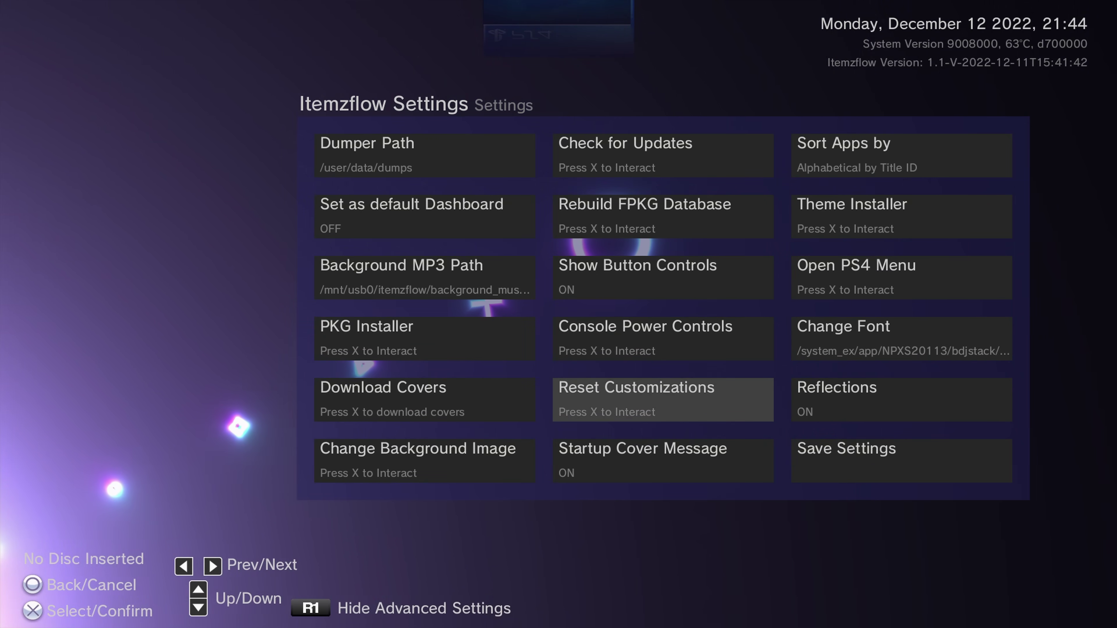
key(Right)
key(Return)
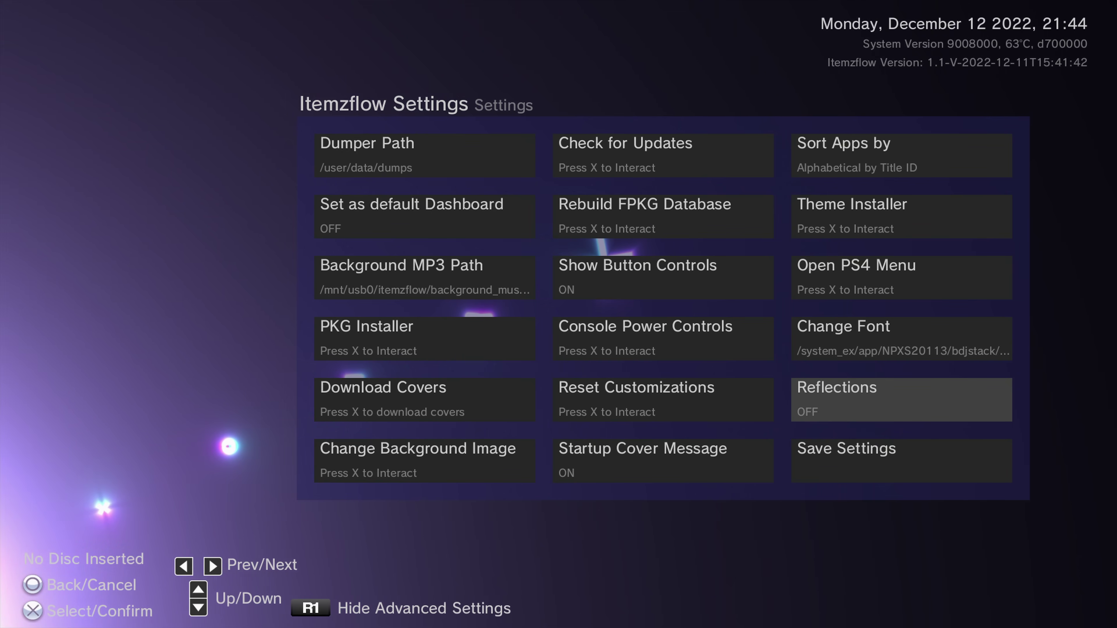
Return to the library and browse the covers around PS4-Xplorer 2.0 to check their look without reflections
key(Escape)
key(Left)
key(Left)
key(Left)
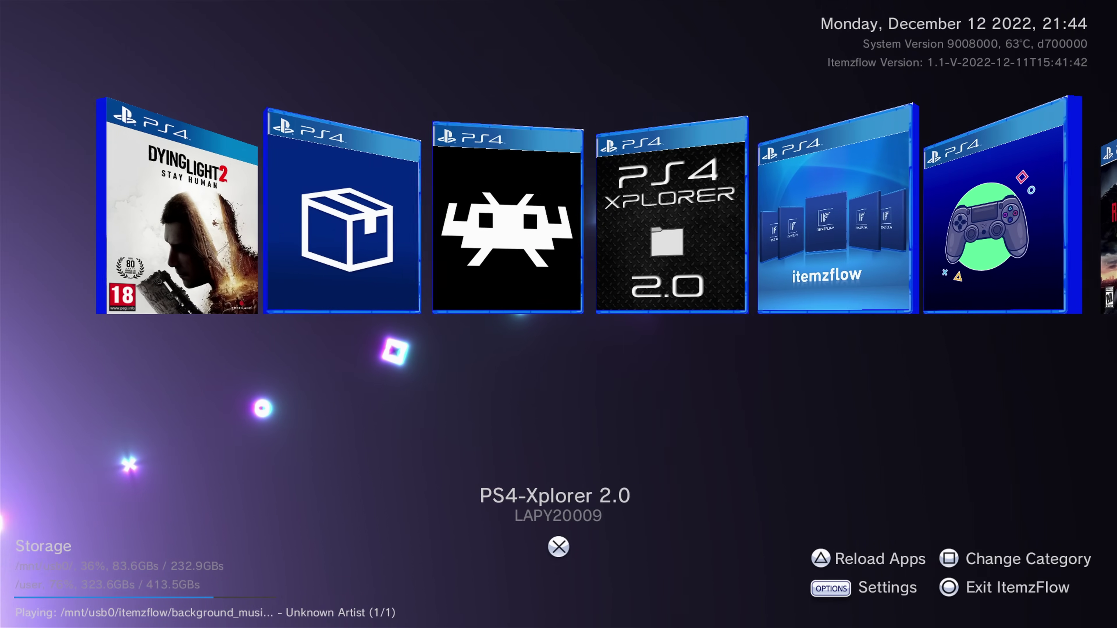
key(Right)
key(Right)
key(Right)
key(Right)
key(Right)
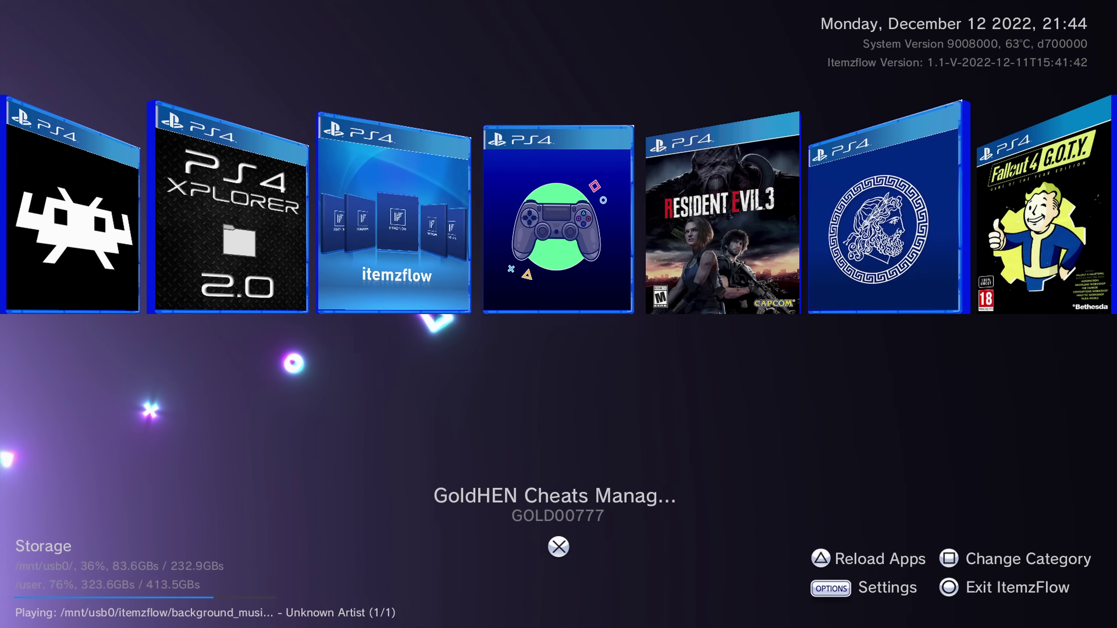
key(Left)
key(Left)
key(Left)
key(Right)
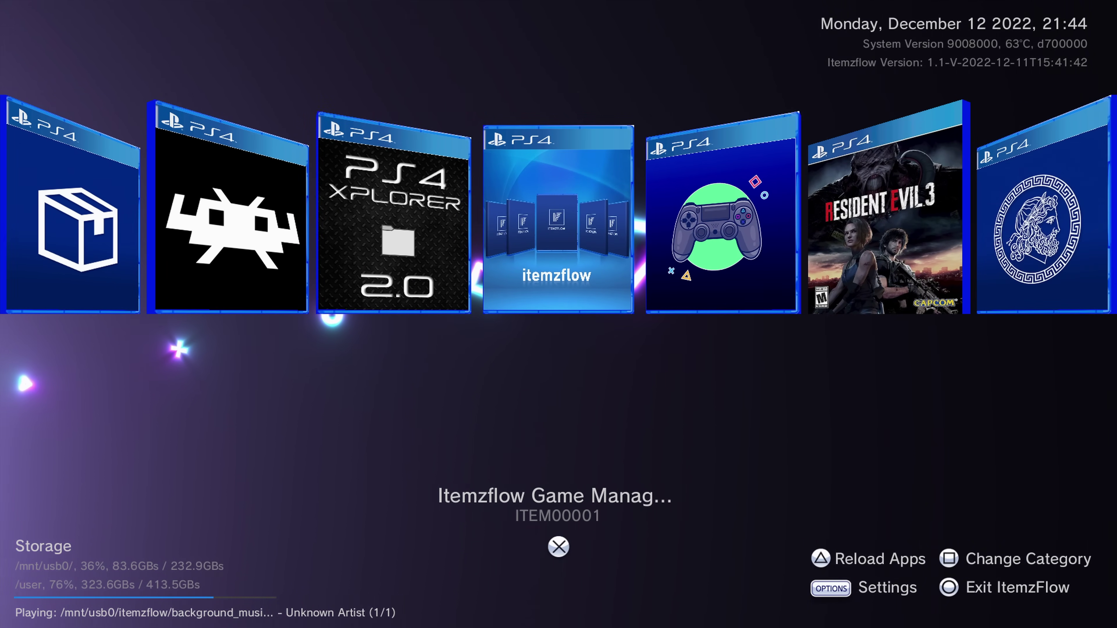
Reopen the advanced Itemzflow settings and switch Reflections back on
key(Return)
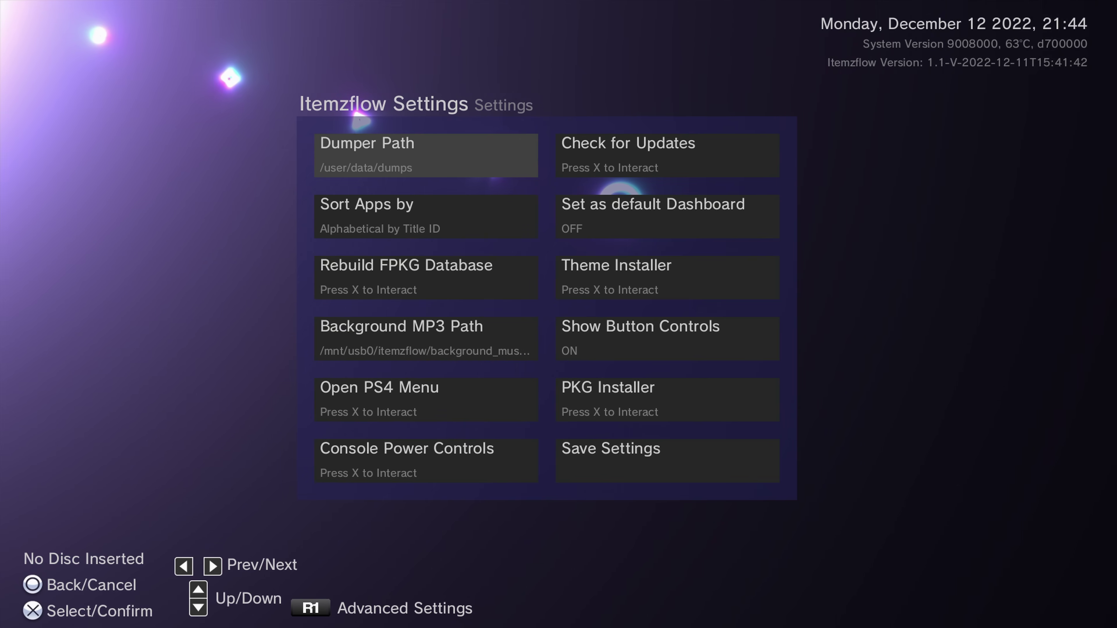
key(Page_Down)
key(Right)
key(Right)
key(Down)
key(Down)
key(Down)
key(Down)
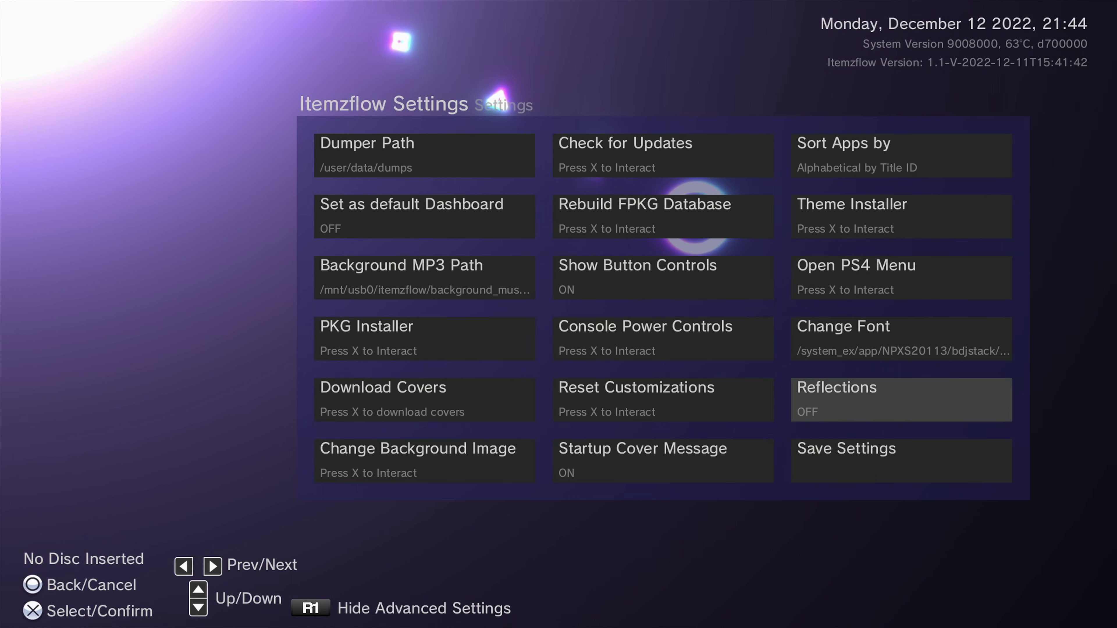
key(Return)
Start changing the background image to open the file browser for choosing a picture
key(Left)
key(Left)
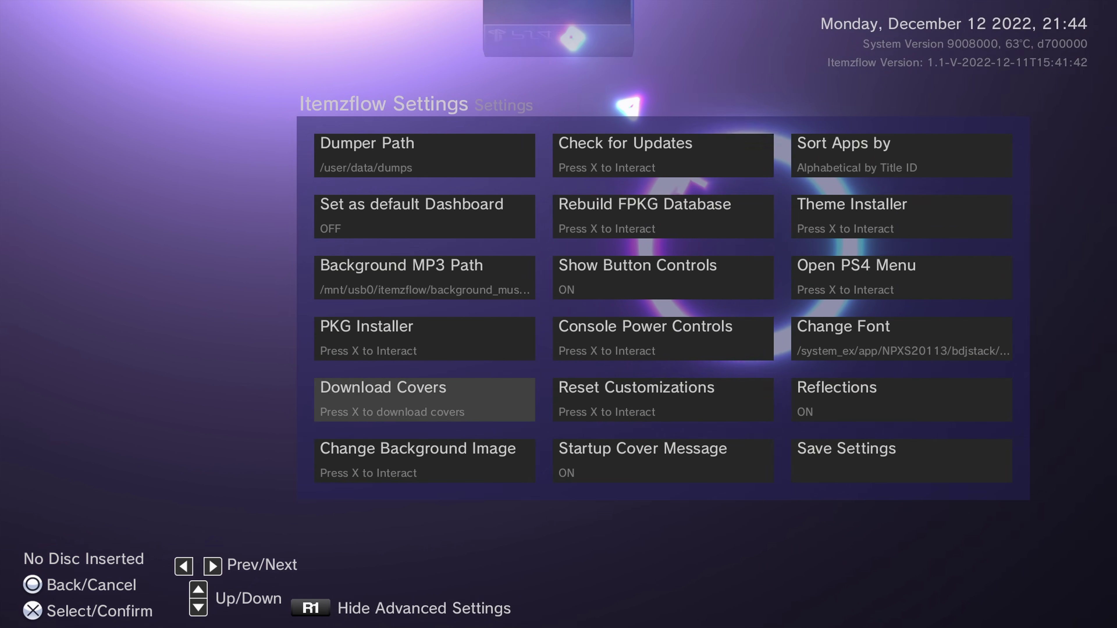
key(Down)
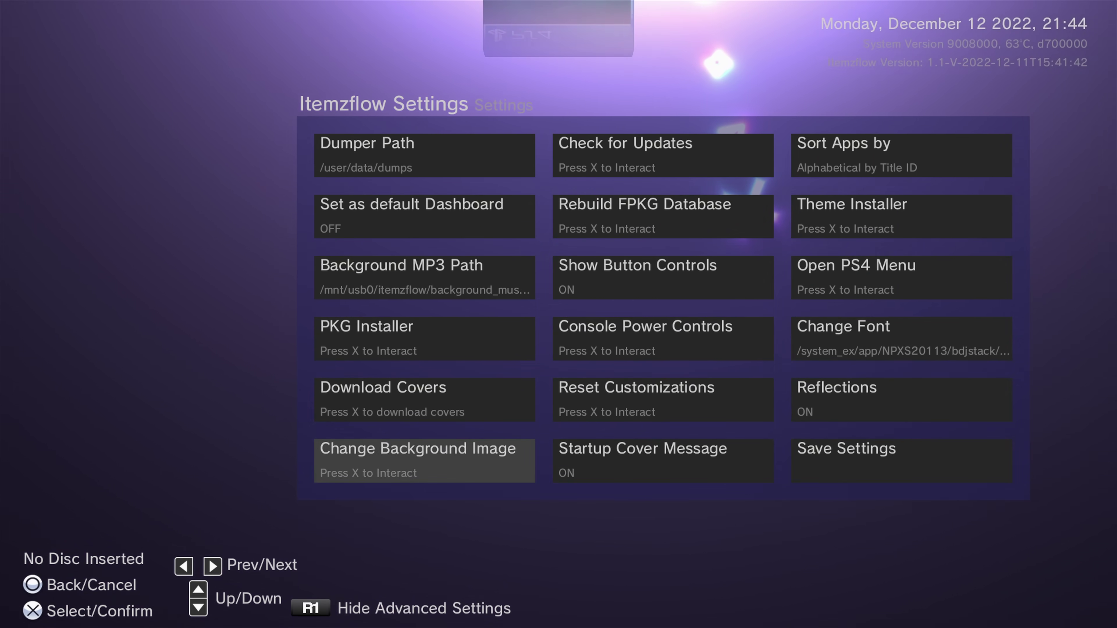
key(Return)
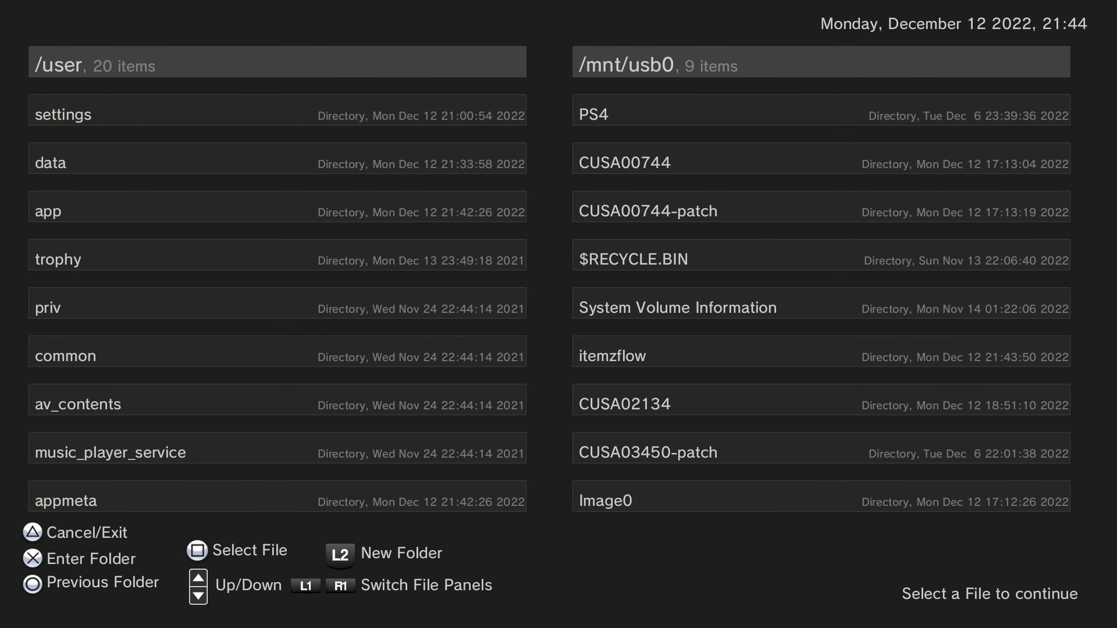
Go up from the /user folder to the root directory and enter the mnt folder
key(Down)
key(Down)
key(Down)
key(Down)
key(Down)
key(Down)
key(Down)
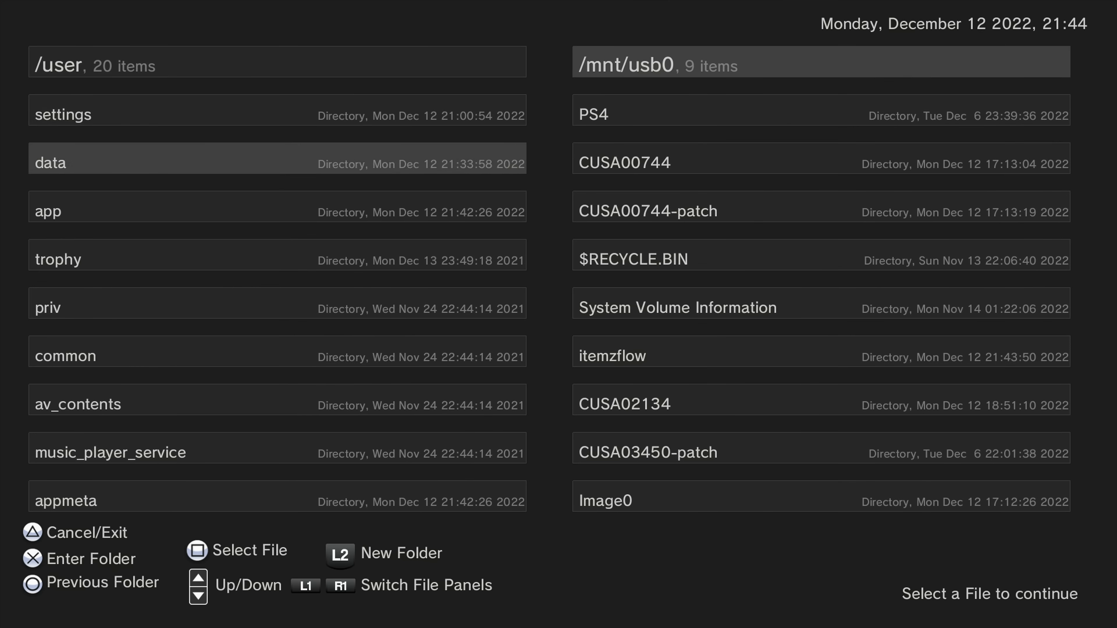
key(Down)
key(Escape)
key(Down)
key(Down)
key(Down)
key(Down)
key(Down)
key(Down)
key(Down)
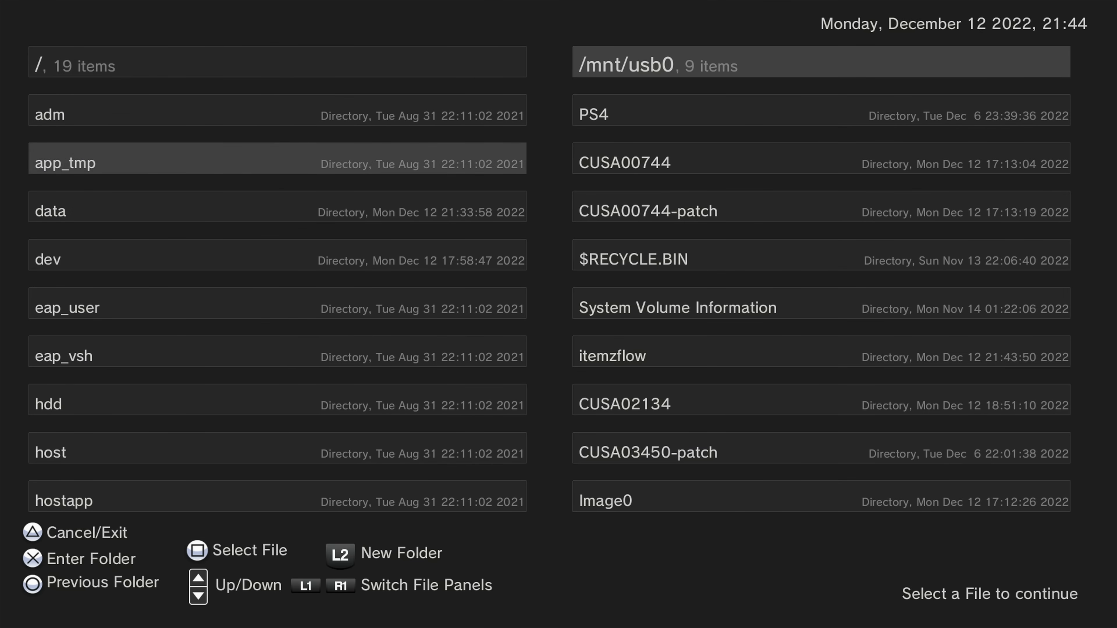
key(Down)
key(Down)
key(Down)
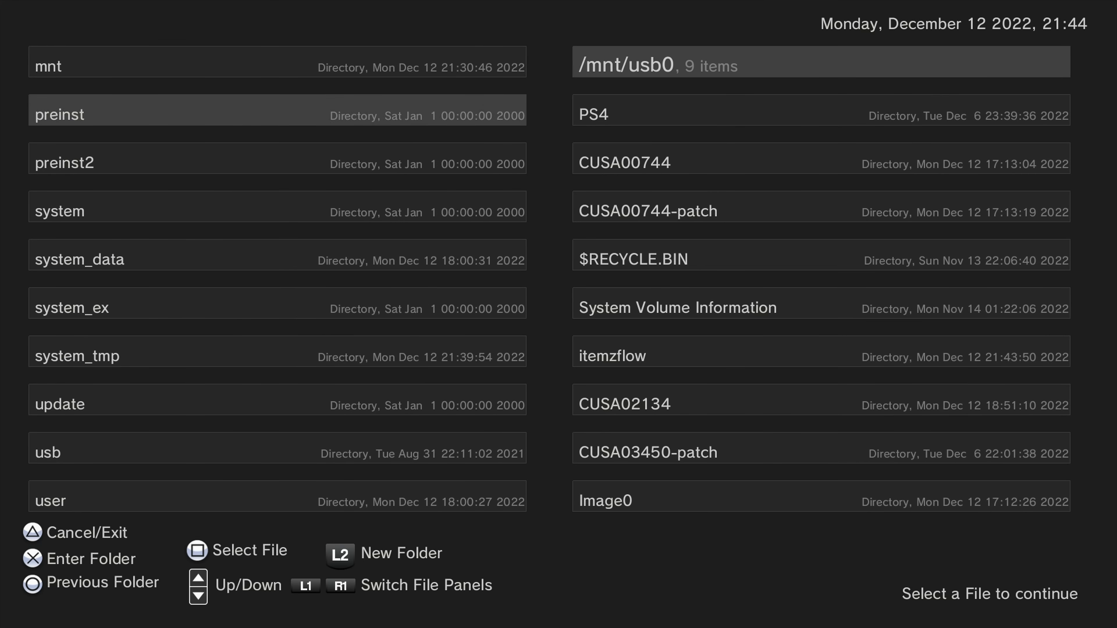
key(Up)
key(Return)
Open the usb0 drive folder inside /mnt
key(Down)
key(Down)
key(Down)
key(Down)
key(Down)
key(Down)
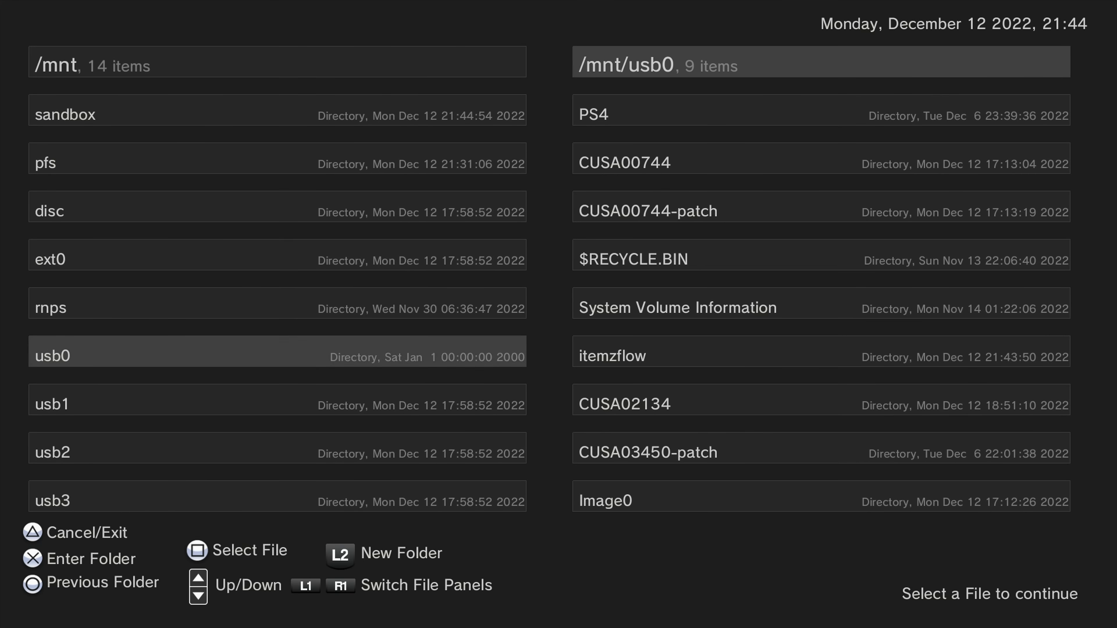
key(Return)
Enter the itemzflow folder on the USB drive and apply backgroundUnitOffline.png as the background image
key(Down)
key(Down)
key(Down)
key(Down)
key(Down)
key(Down)
key(Return)
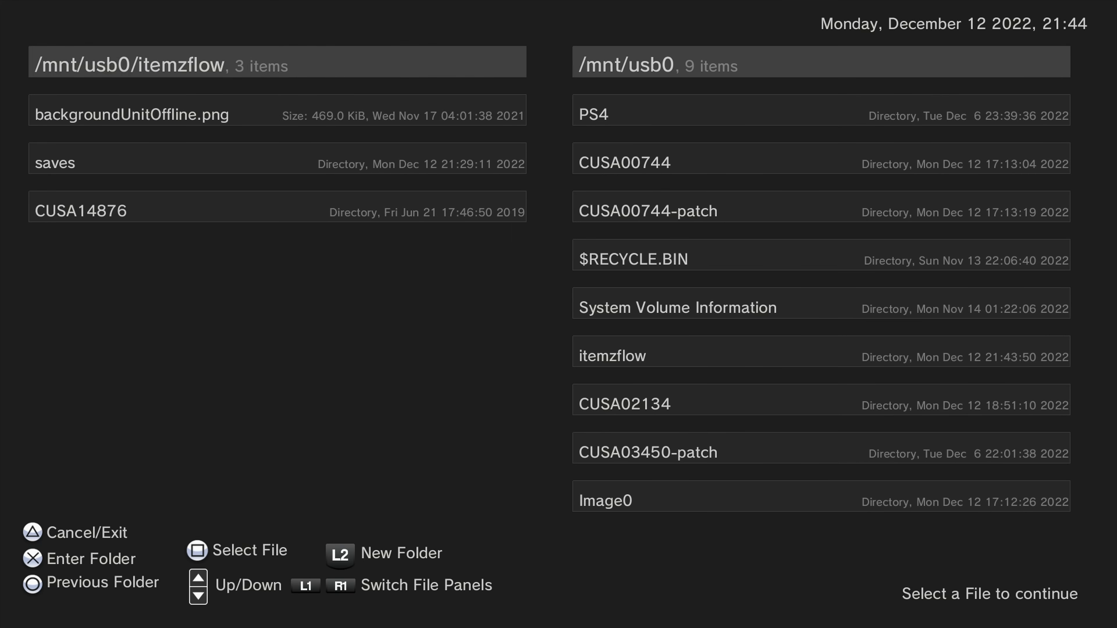
key(Down)
key(Return)
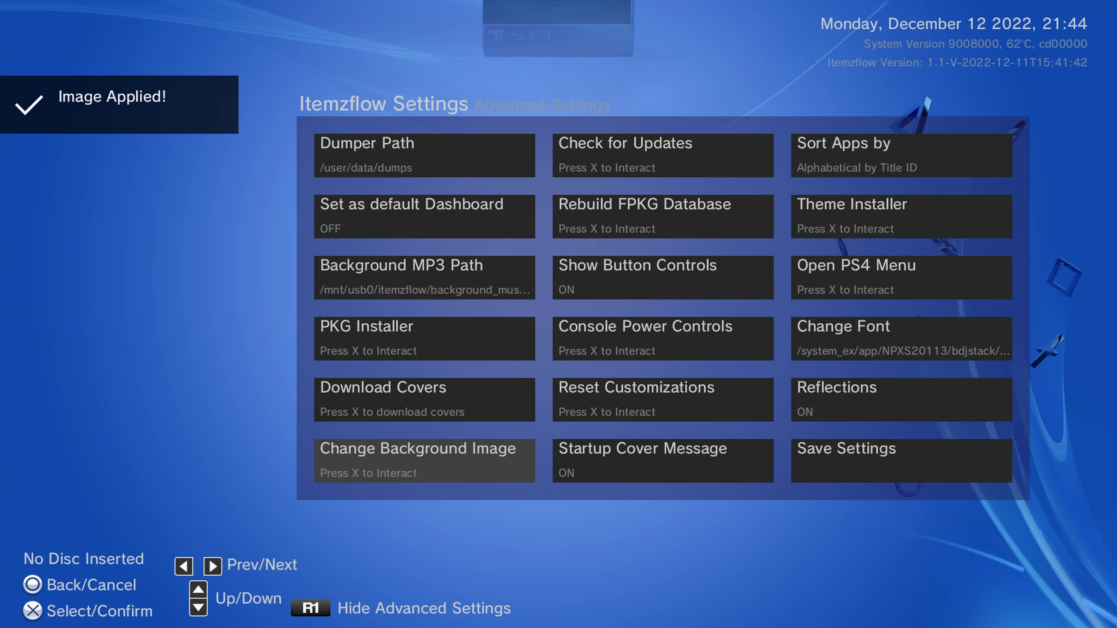
Return to the library and browse the covers from Patch Installer to Call of Duty: Black Ops III against the new background
key(Escape)
key(Left)
key(Left)
key(Left)
key(Left)
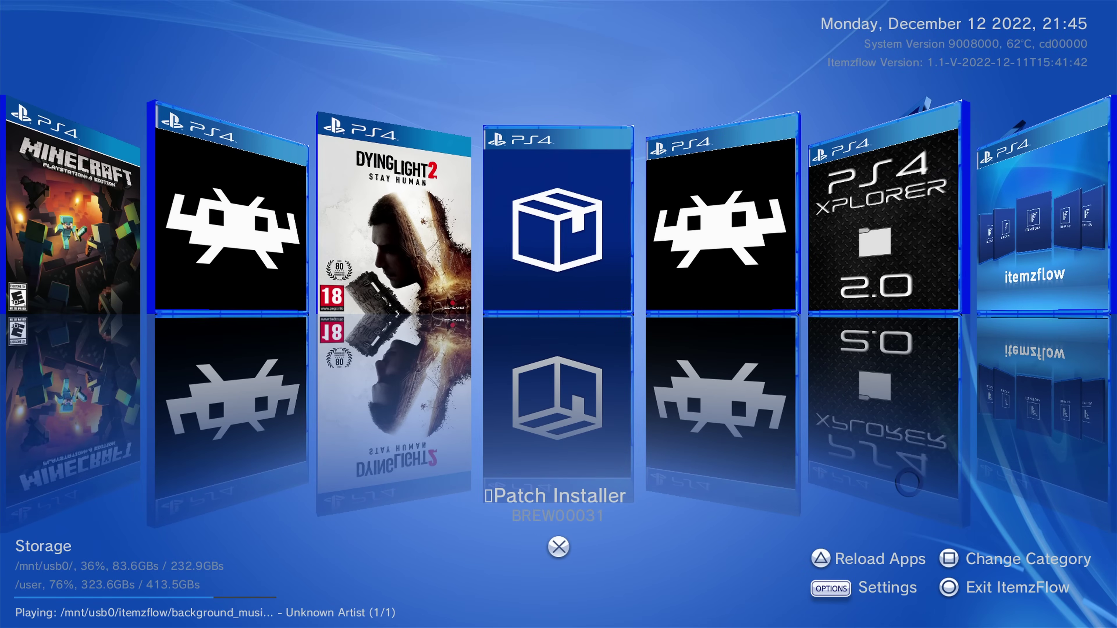
key(Left)
key(Left)
key(Left)
key(Left)
key(Left)
key(Left)
key(Left)
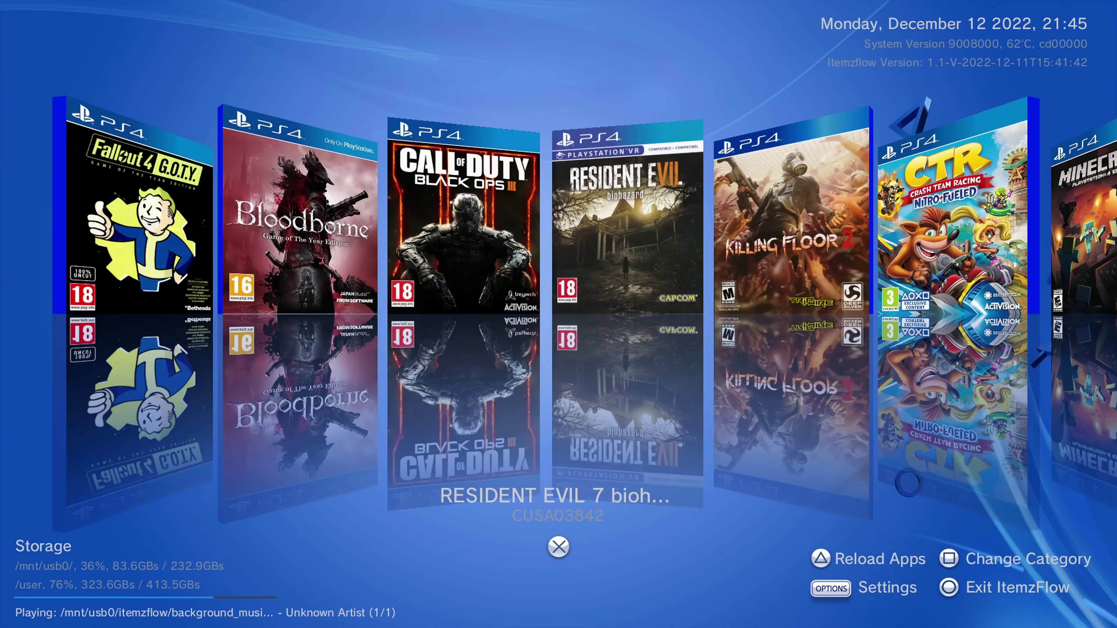
key(Left)
key(Right)
key(Right)
key(Right)
key(Right)
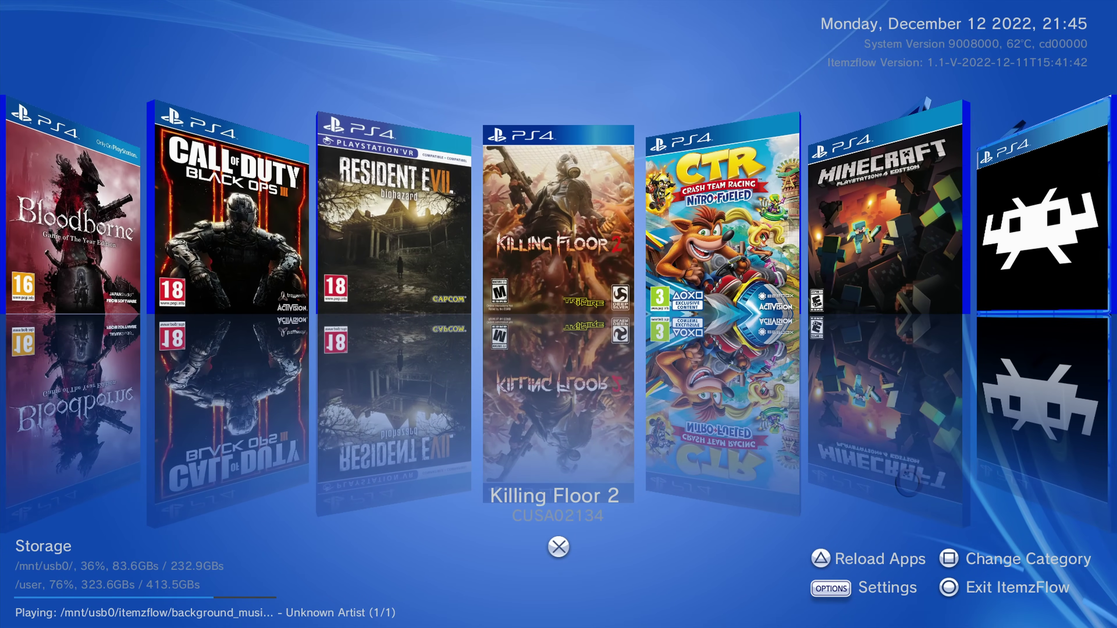
key(Left)
key(Left)
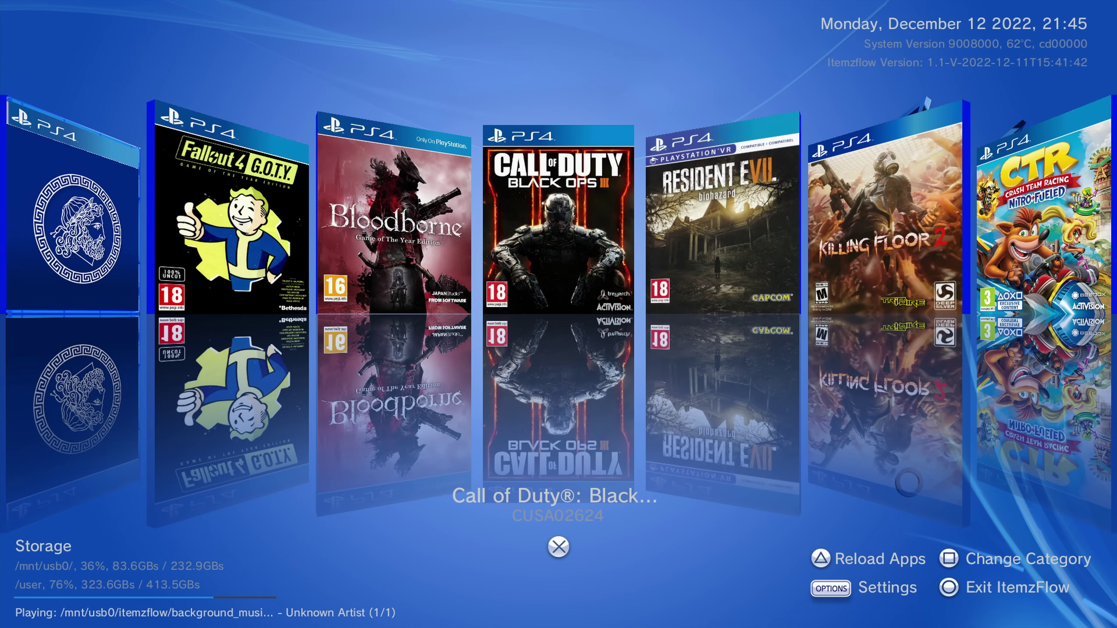
Reopen the advanced Itemzflow settings, switch Startup Cover Message off and return to the library
key(Escape)
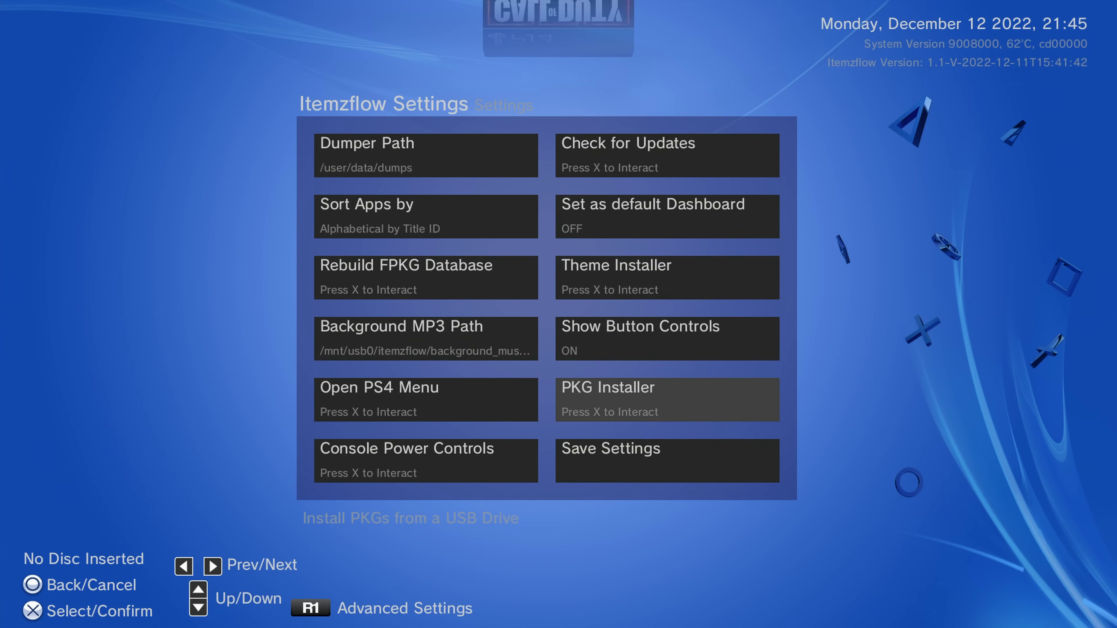
key(Page_Down)
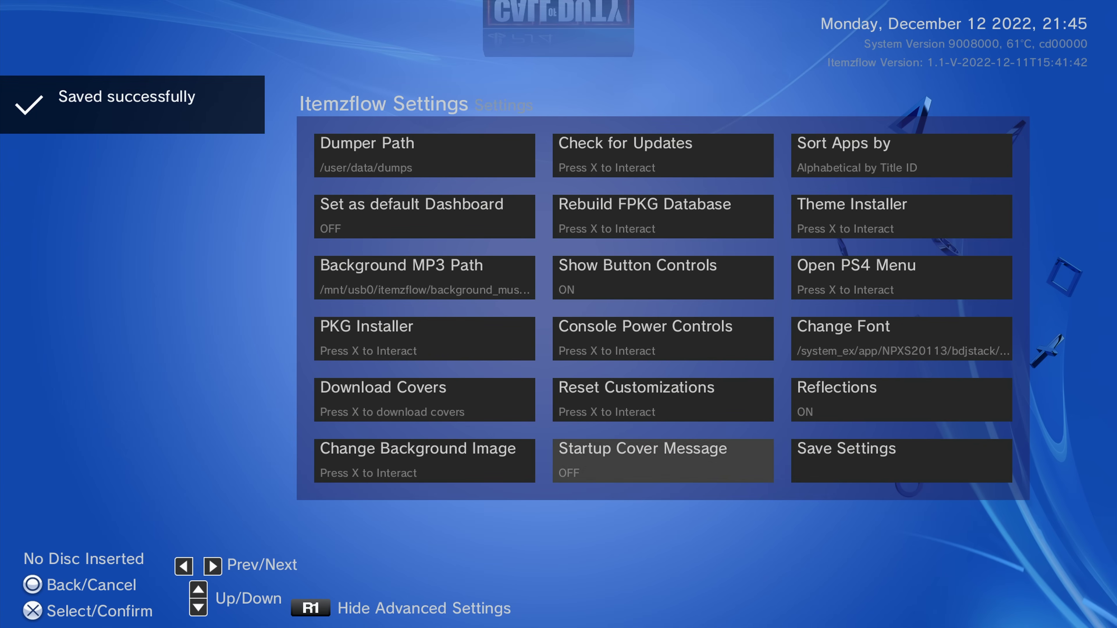
key(Escape)
Browse the covers around Call of Duty: Black Ops III and open the options page of Bloodborne
key(Right)
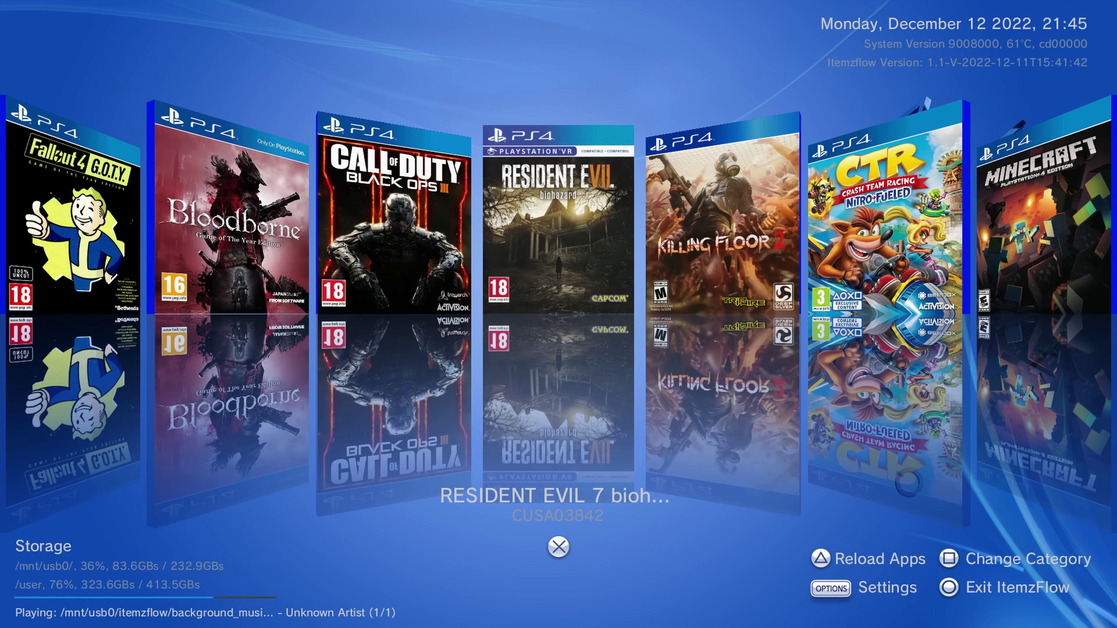
key(Left)
key(Left)
key(Right)
key(Right)
key(Left)
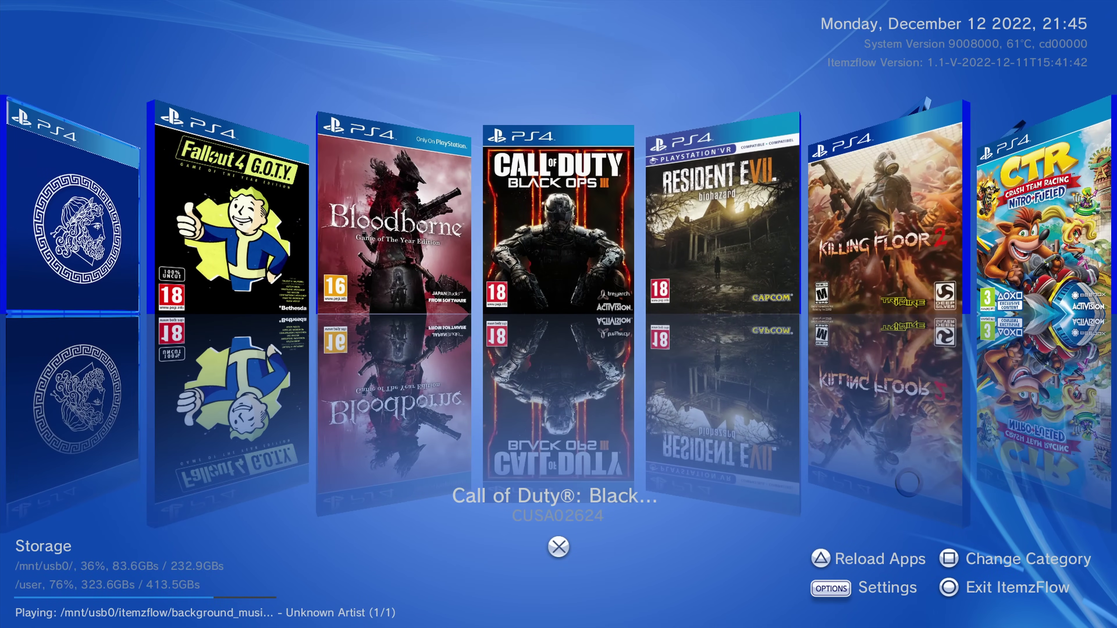
key(Left)
key(Return)
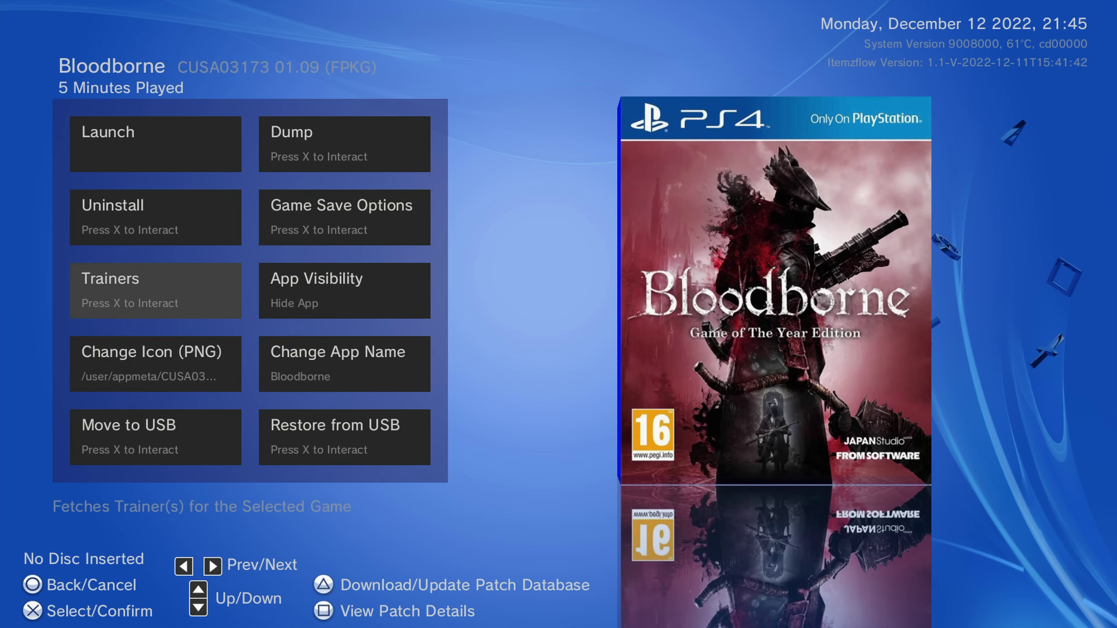
Look through Bloodborne's game options and go back to the library
key(Down)
key(Down)
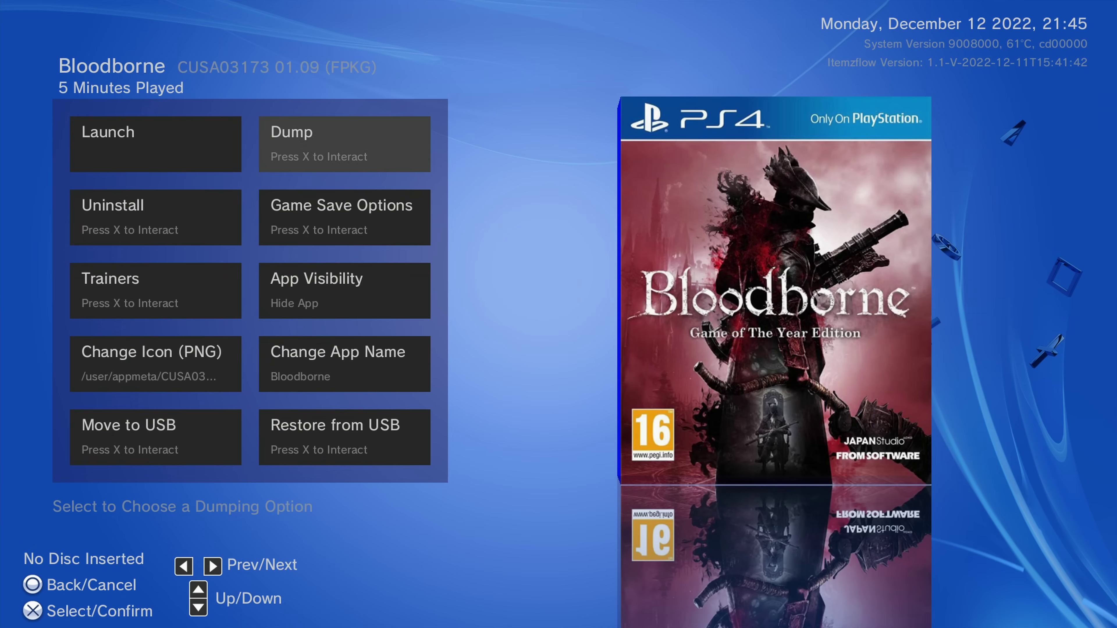
key(Down)
key(Down)
key(Escape)
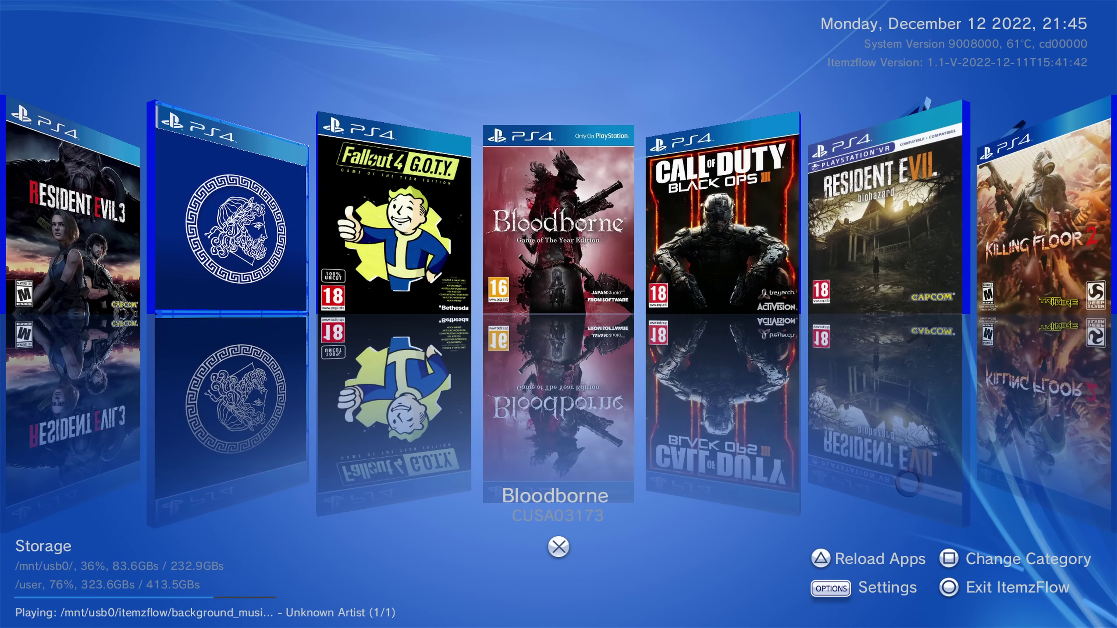